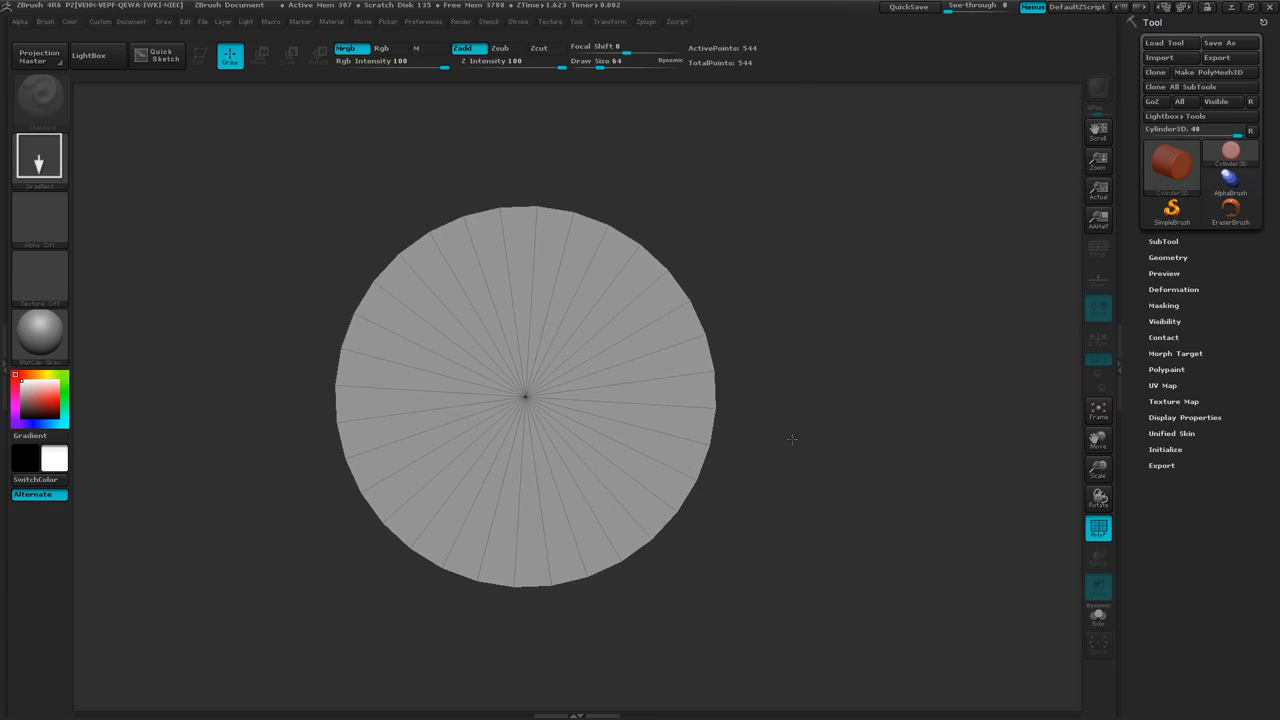
# Put the cylinder primitive into Edit mode.
pyautogui.click(1107, 532)
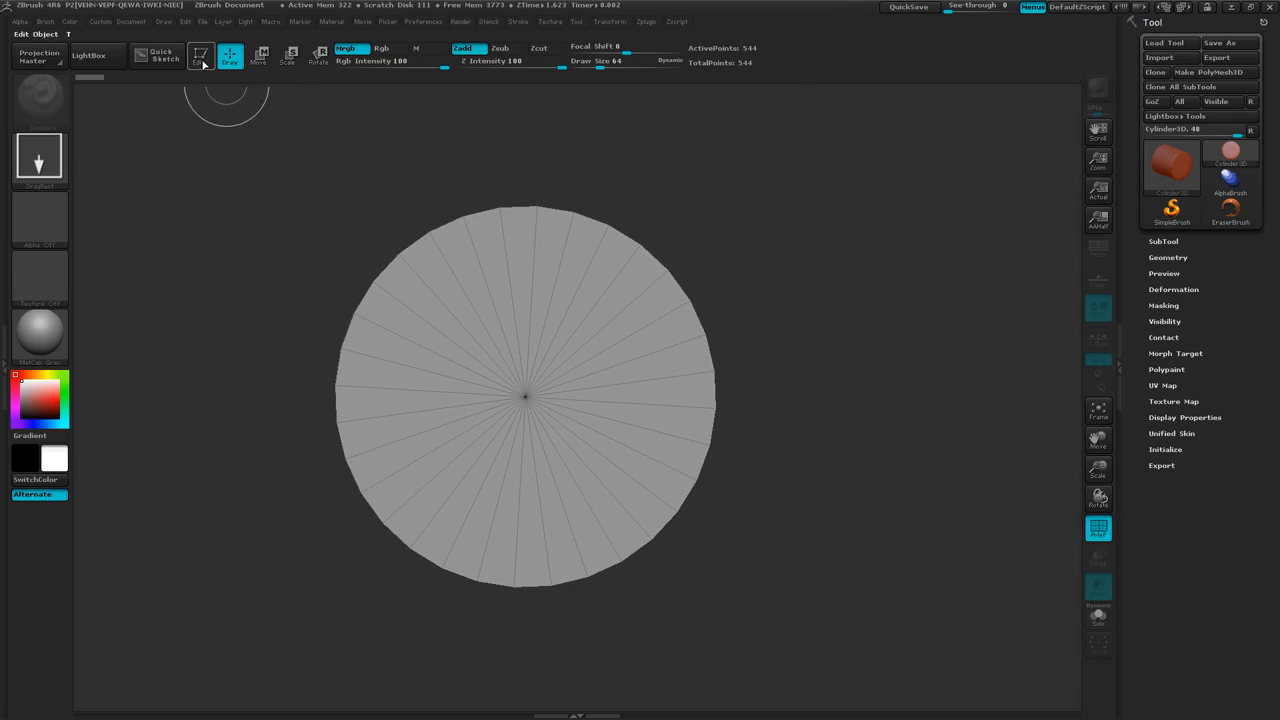
pyautogui.press('t')
pyautogui.moveTo(263, 309)
pyautogui.mouseDown()
pyautogui.moveTo(302, 308)
pyautogui.moveTo(300, 334)
pyautogui.mouseUp()
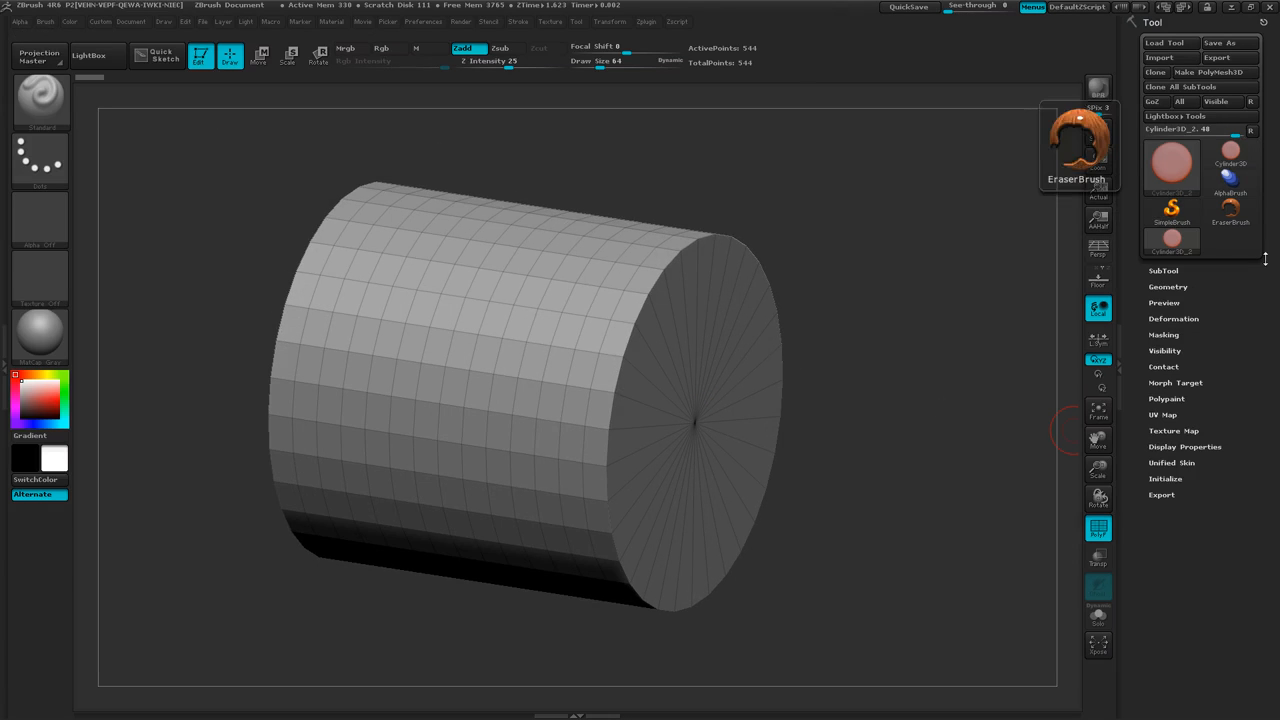
# Set the cylinder's initial X Size and Y Size to 25.
pyautogui.click(1165, 479)
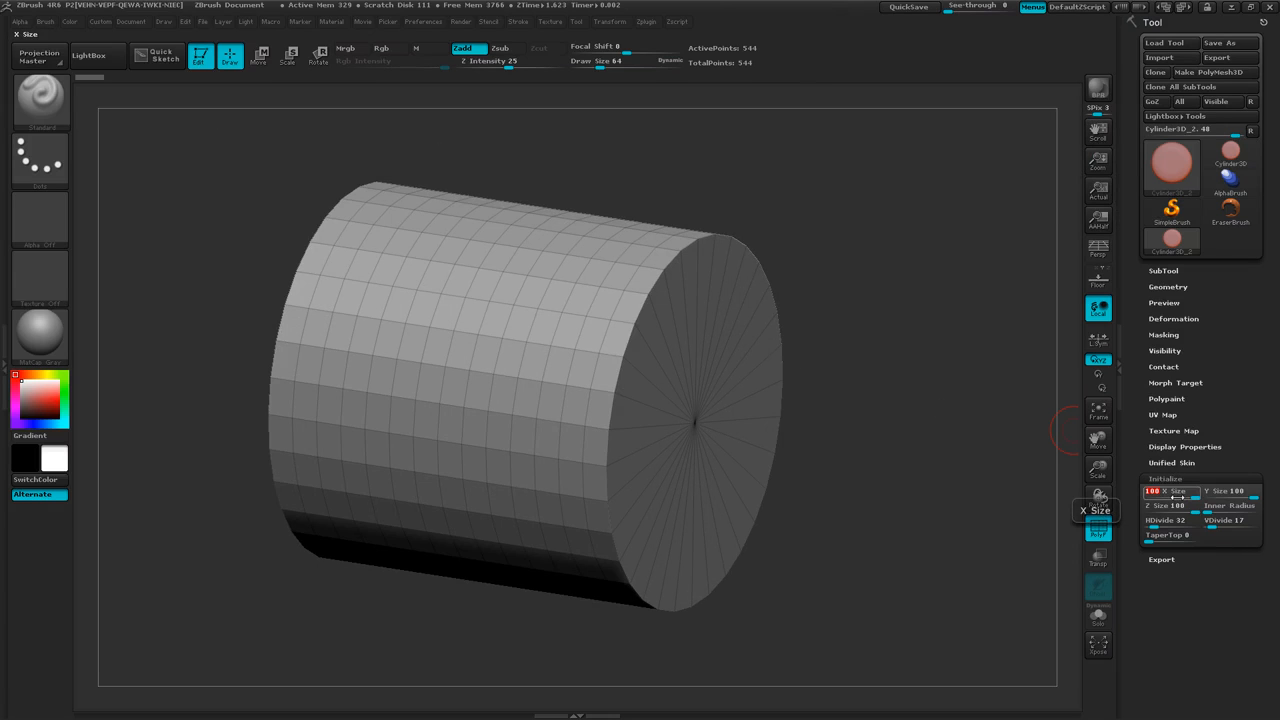
pyautogui.press('Return')
pyautogui.click(1212, 492)
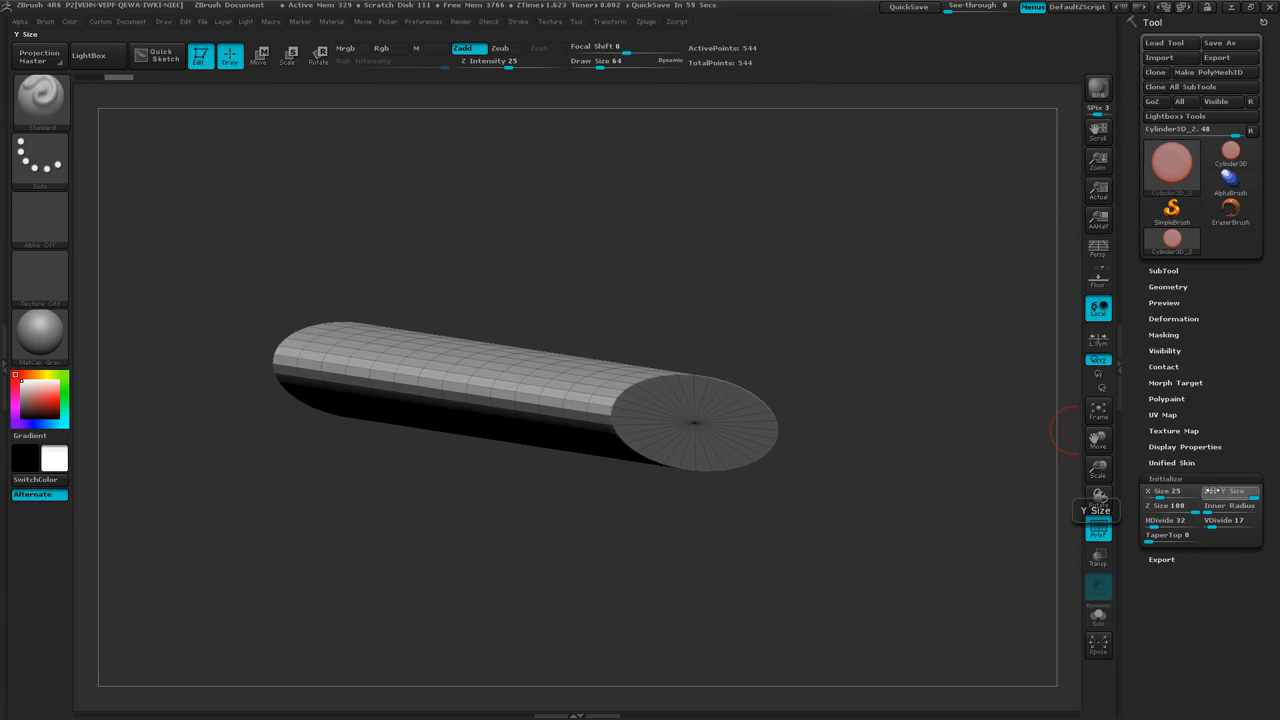
pyautogui.write('25')
pyautogui.press('Return')
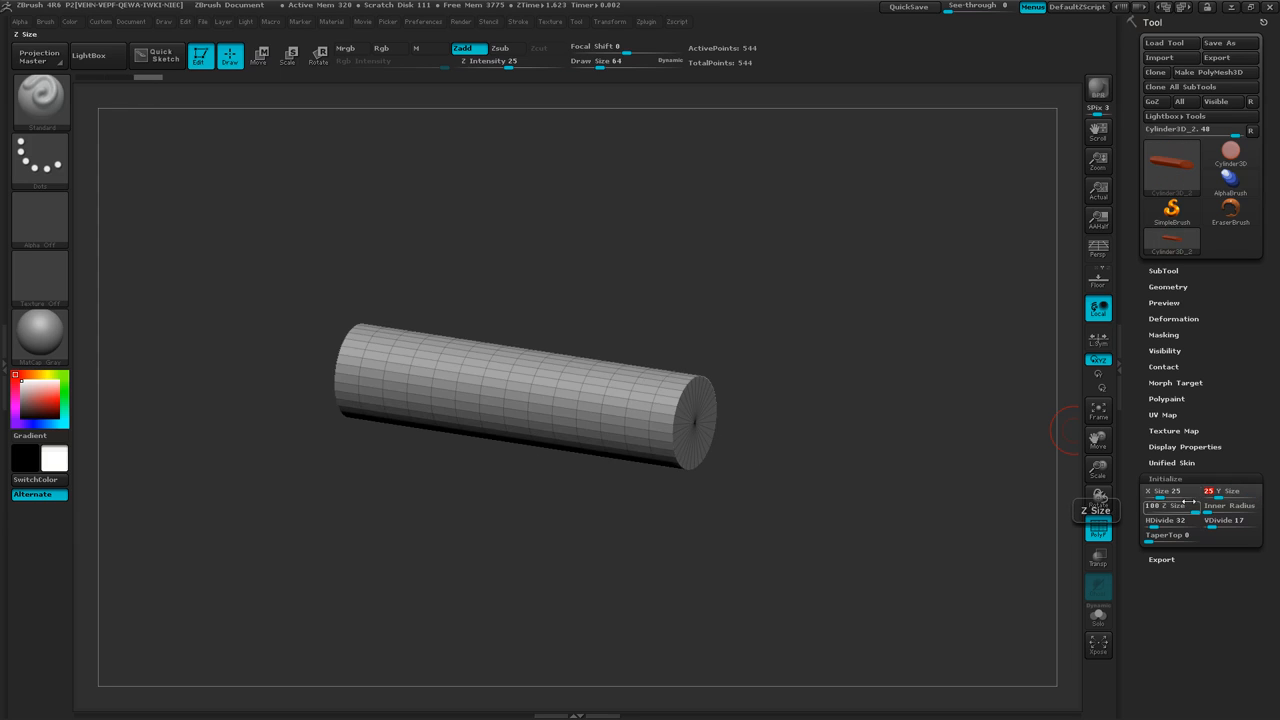
# Set the cylinder's horizontal subdivision count to 64 and its vertical subdivision count to 128.
pyautogui.click(1197, 527)
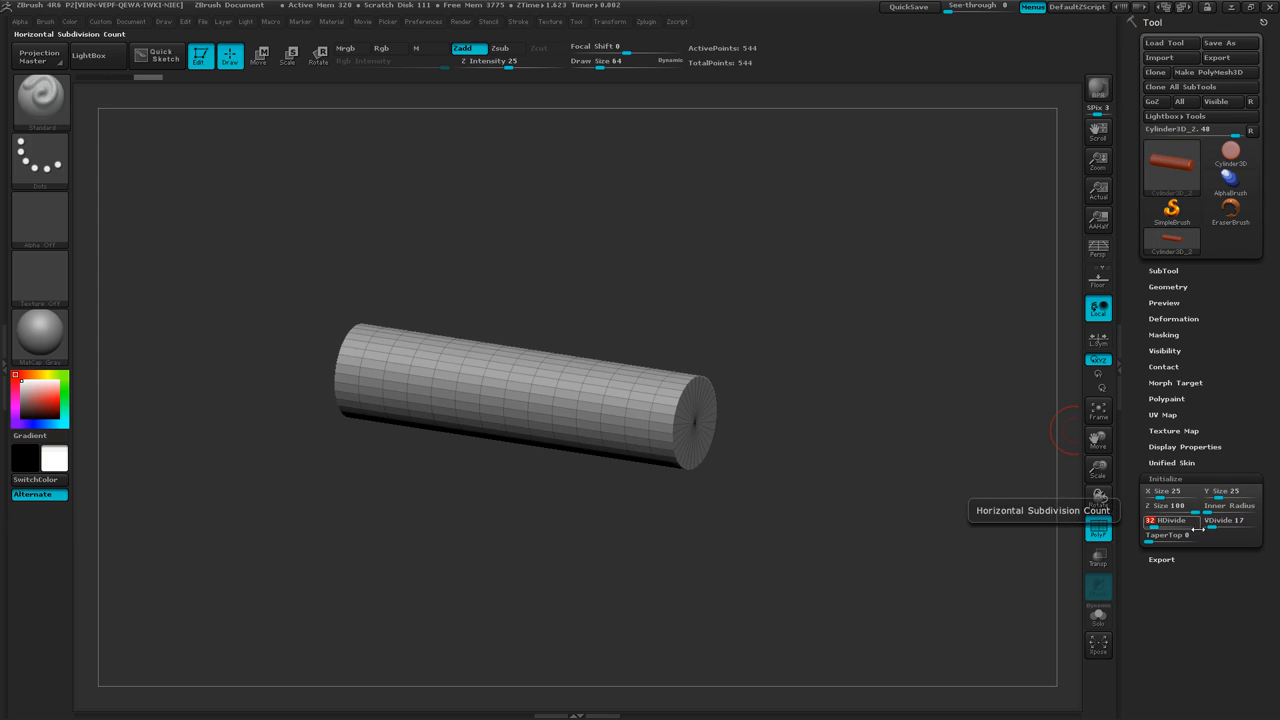
pyautogui.write('64')
pyautogui.press('Return')
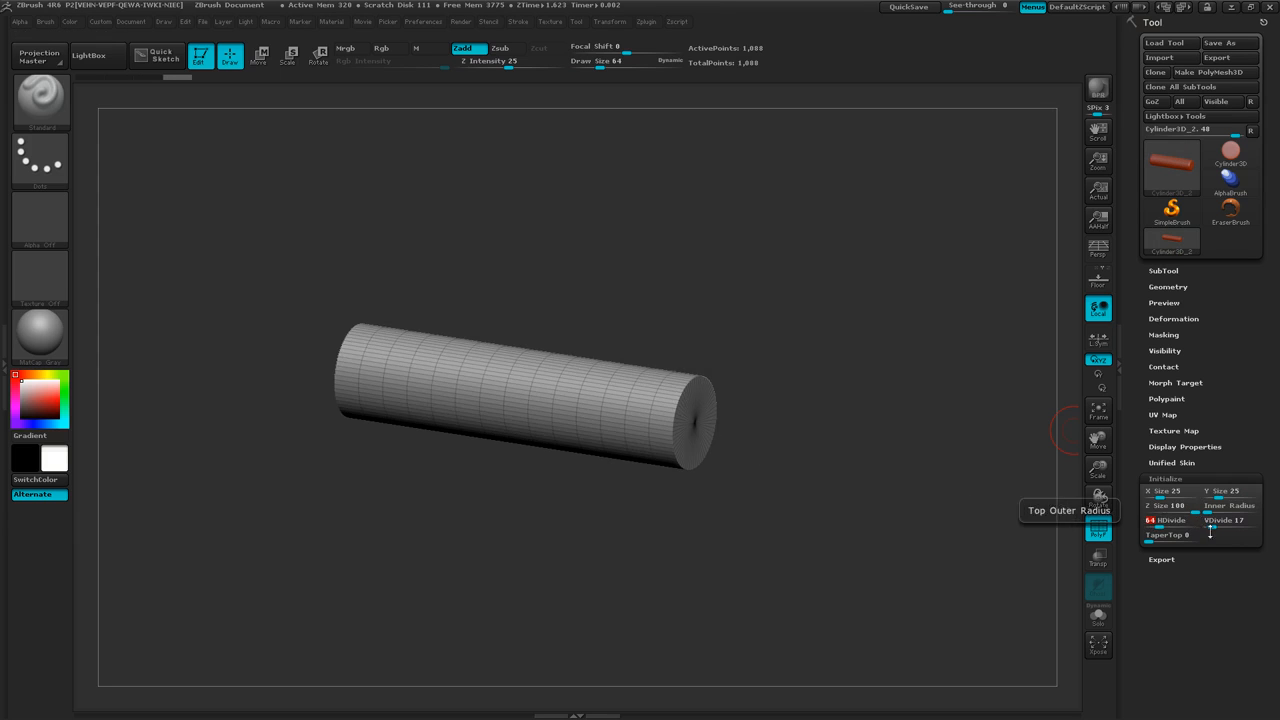
pyautogui.click(1235, 524)
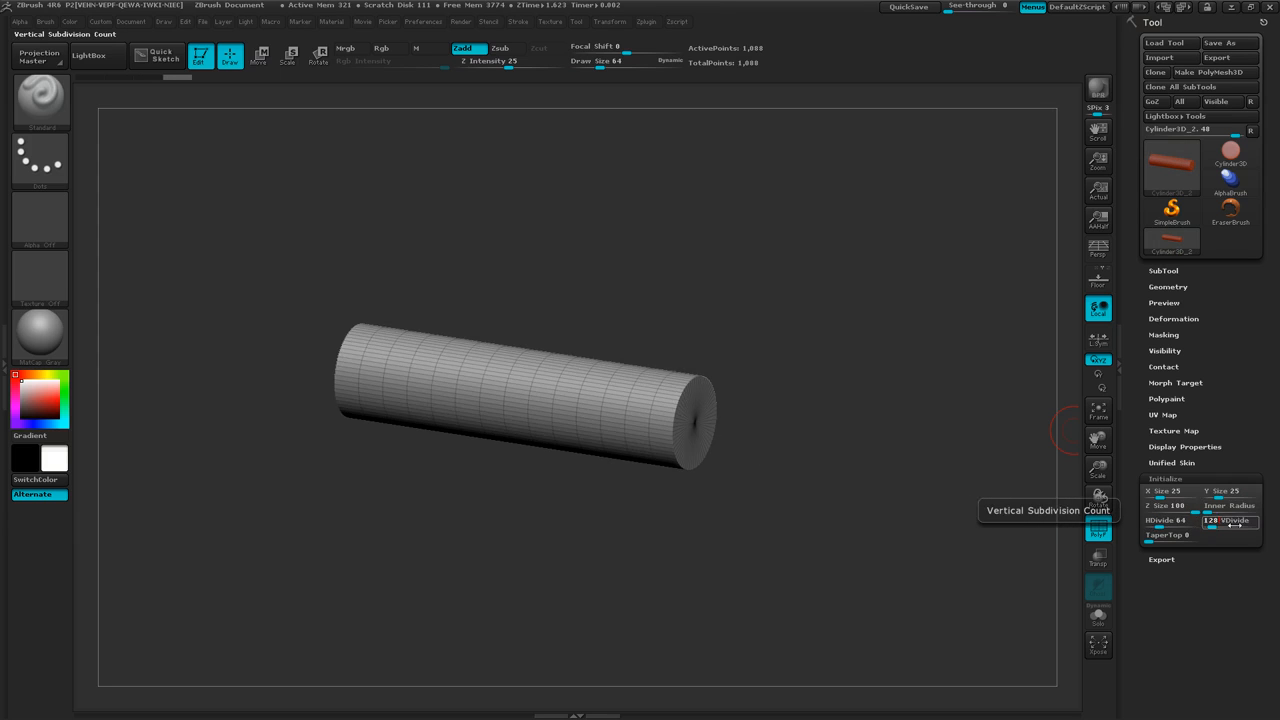
pyautogui.write('128')
pyautogui.press('Return')
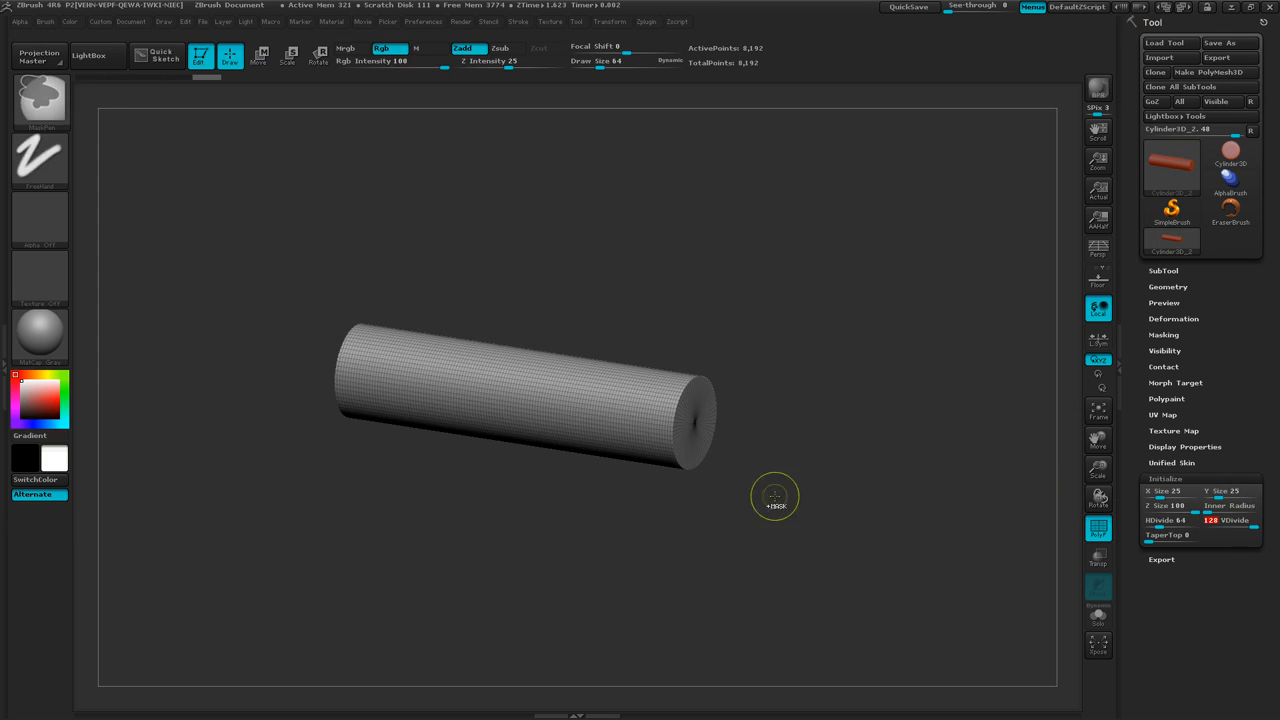
# Set the cylinder's vertical subdivision count to 64.
pyautogui.keyDown('ctrl'); pyautogui.moveTo(775, 497); pyautogui.dragTo(988, 484, button='right'); pyautogui.keyUp('ctrl')
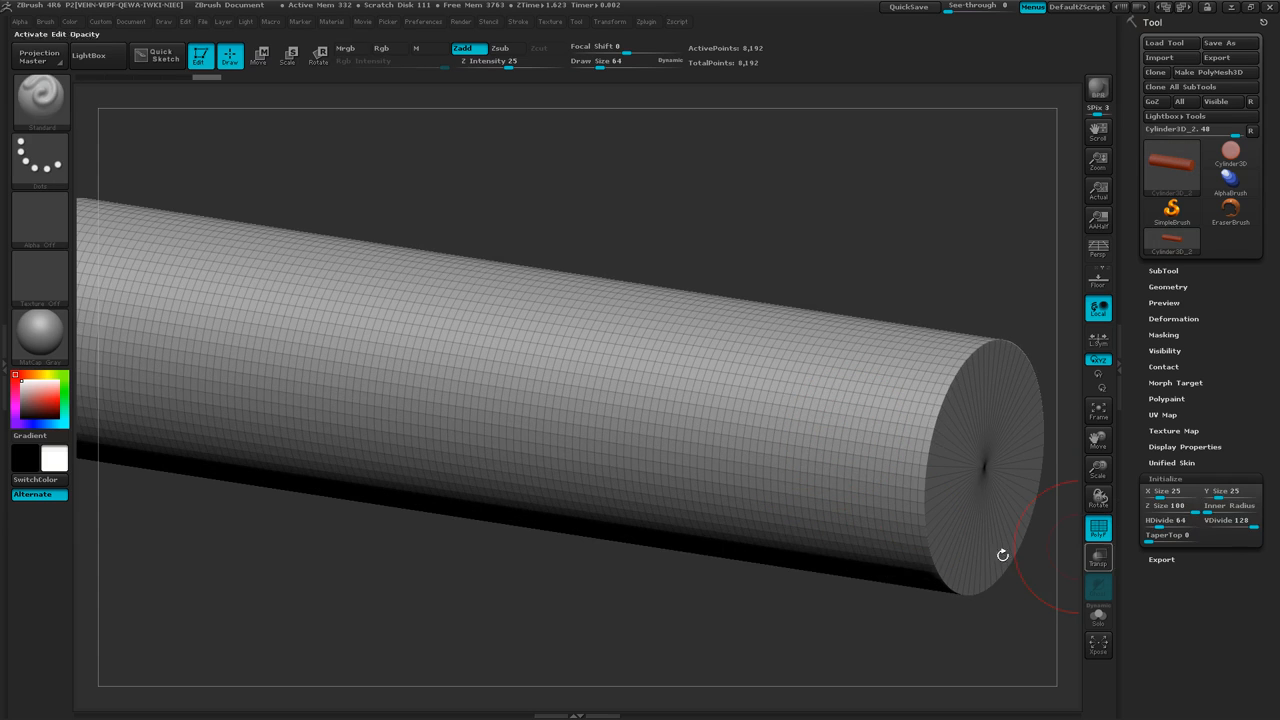
pyautogui.moveTo(880, 489); pyautogui.dragTo(896, 459, button='right')
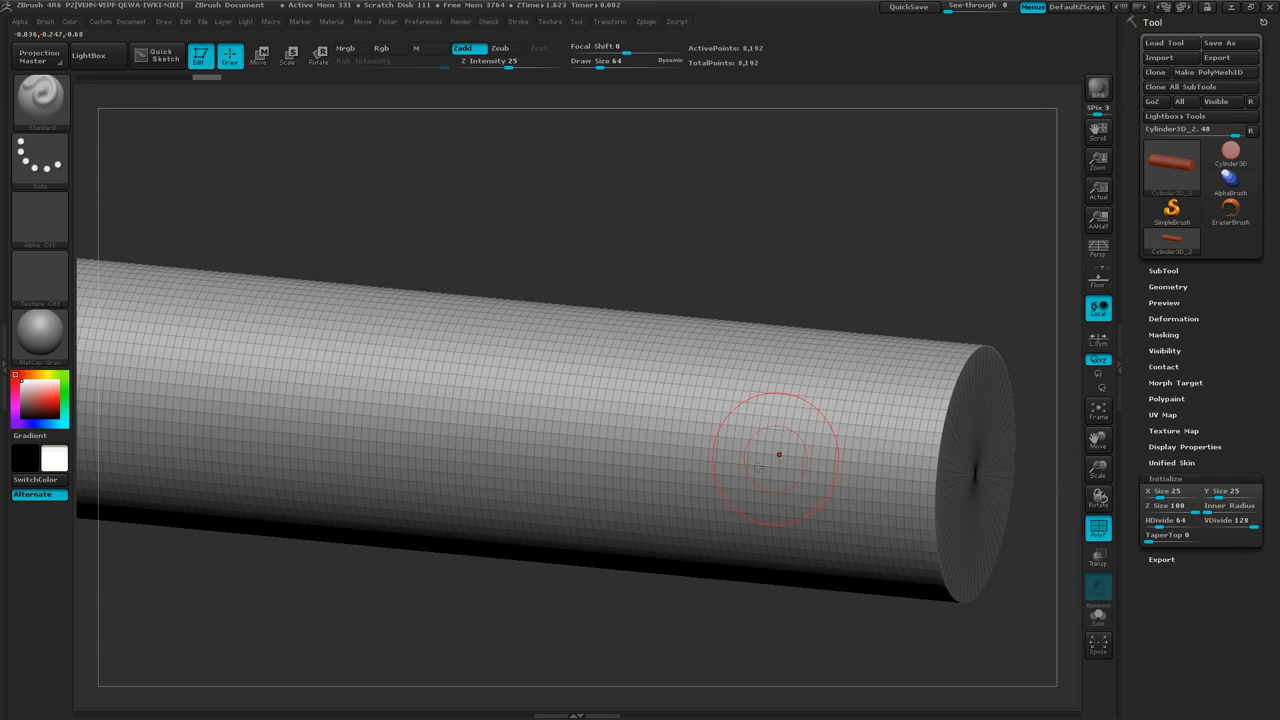
pyautogui.keyDown('ctrl'); pyautogui.moveTo(717, 575); pyautogui.dragTo(834, 480, button='right'); pyautogui.keyUp('ctrl')
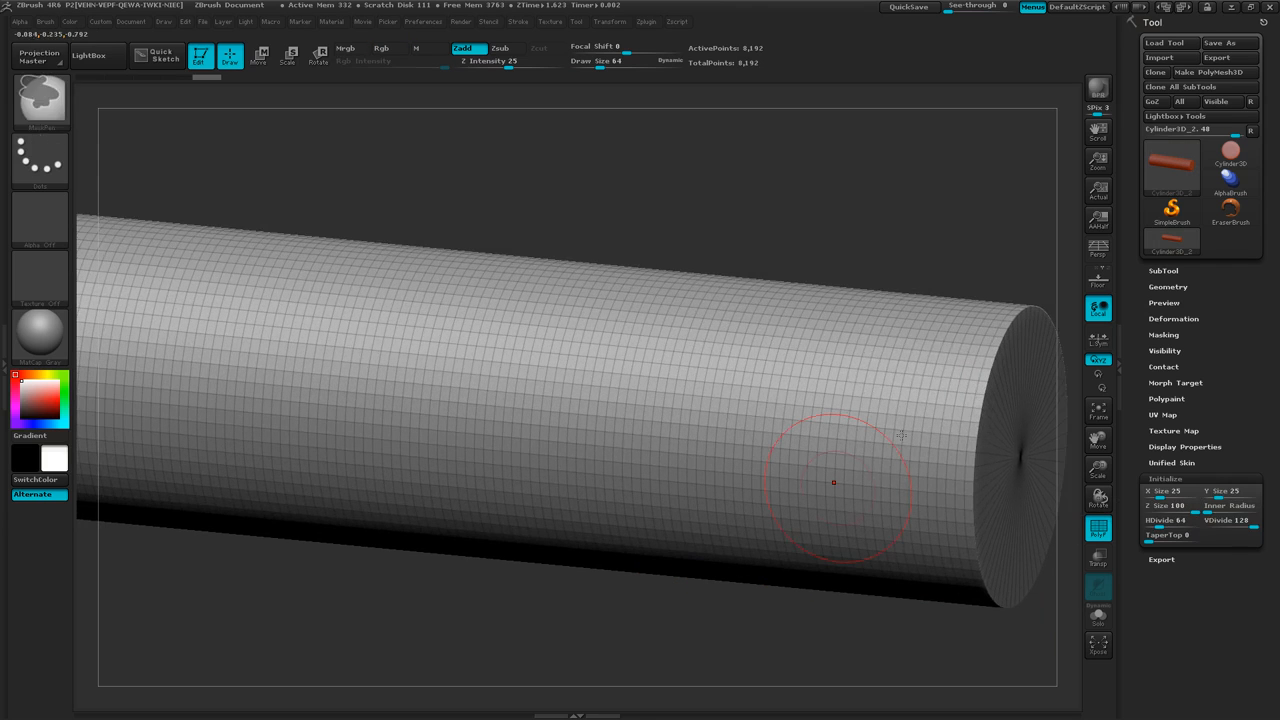
pyautogui.moveTo(928, 461)
pyautogui.mouseDown(button='right')
pyautogui.moveTo(864, 473)
pyautogui.moveTo(965, 494)
pyautogui.mouseUp(button='right')
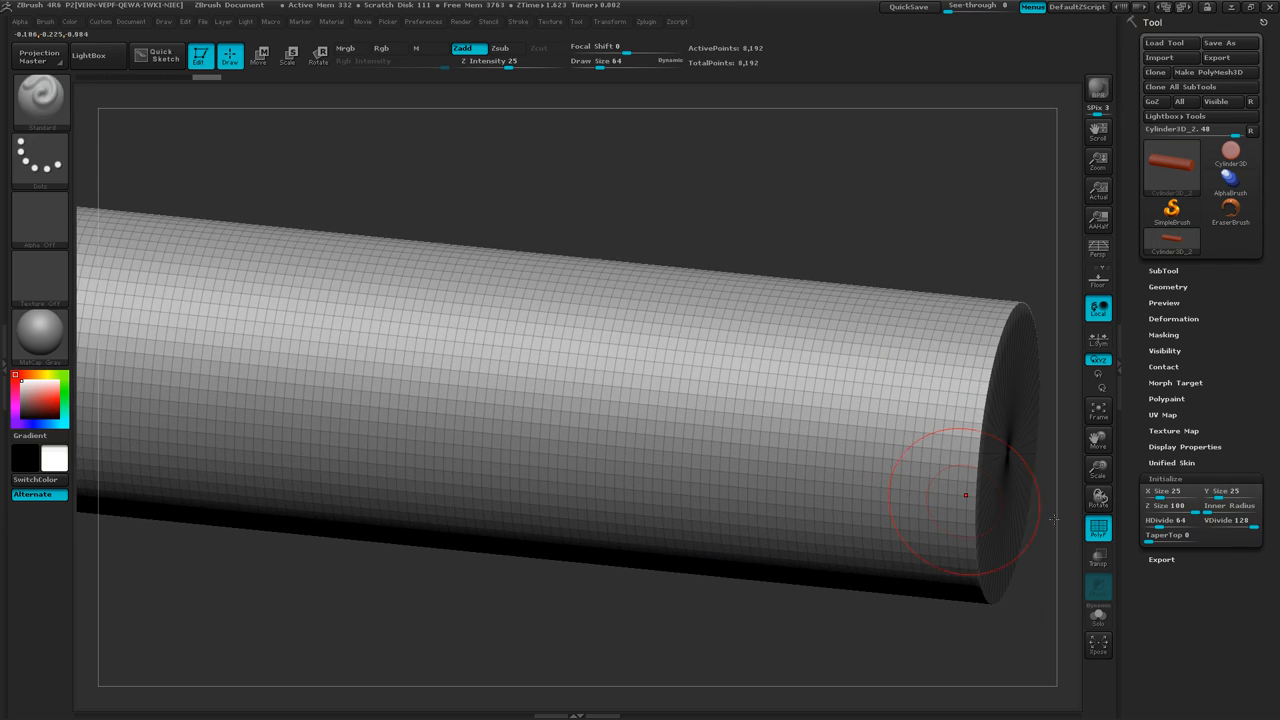
pyautogui.click(1234, 527)
pyautogui.write('6')
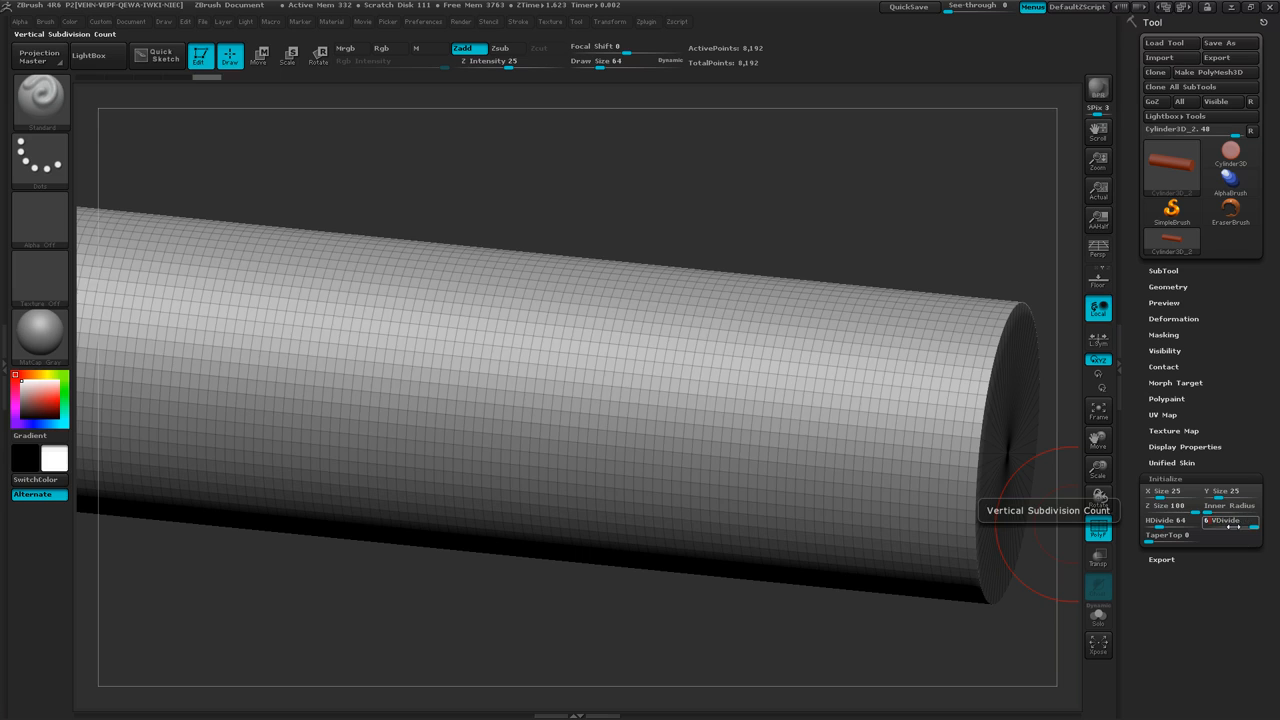
pyautogui.write('4')
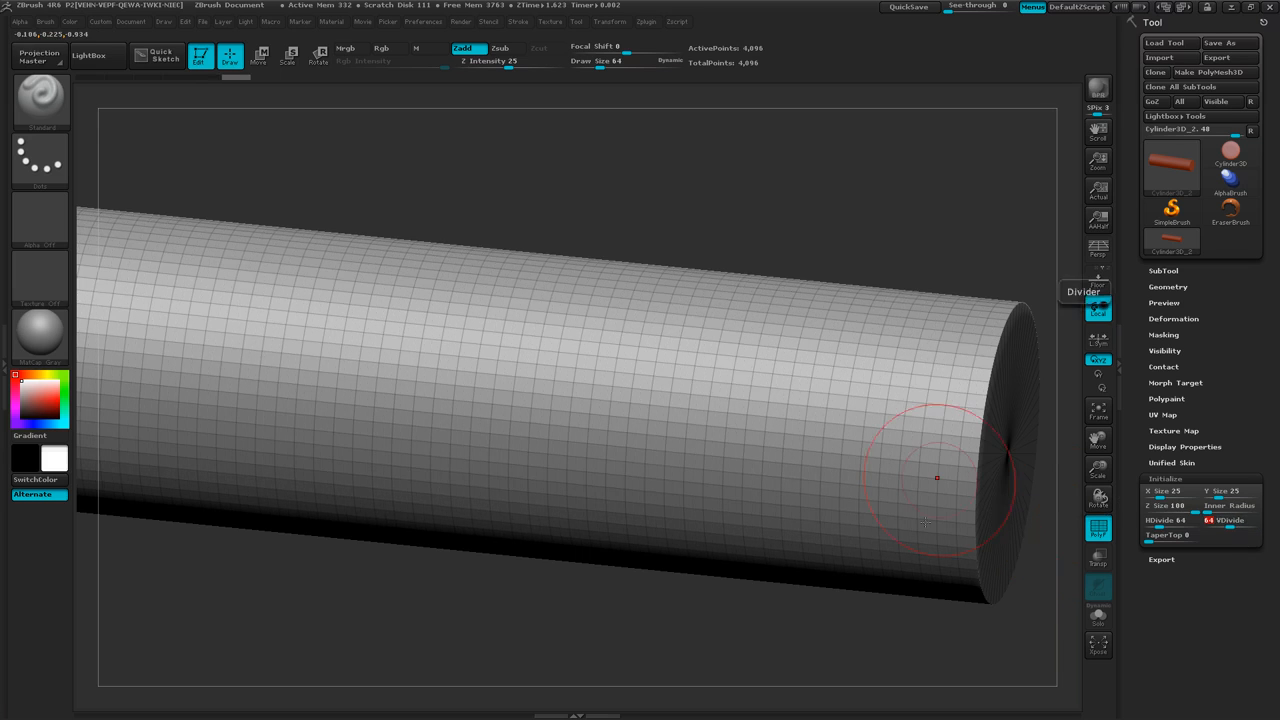
# Set both the vertical and the horizontal subdivision counts of the cylinder to 128.
pyautogui.moveTo(934, 471)
pyautogui.mouseDown(button='right')
pyautogui.moveTo(900, 505)
pyautogui.moveTo(843, 521)
pyautogui.moveTo(905, 561)
pyautogui.moveTo(943, 343)
pyautogui.mouseUp(button='right')
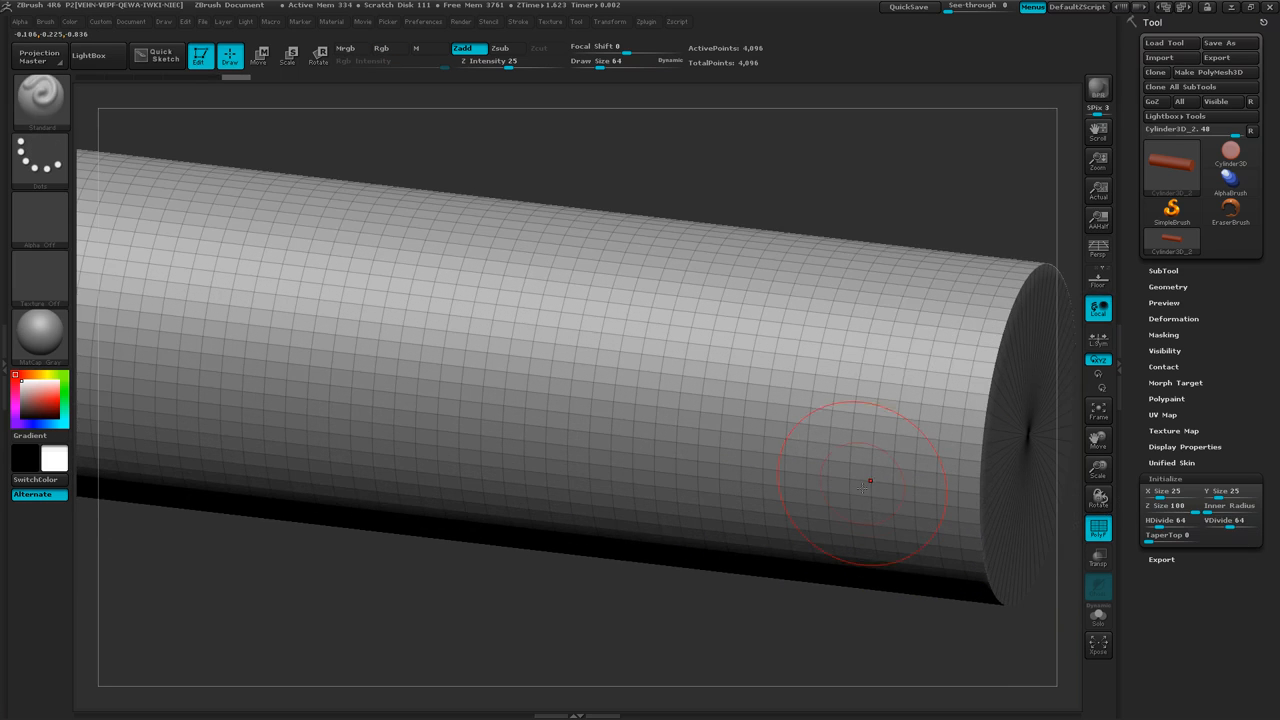
pyautogui.moveTo(889, 530)
pyautogui.mouseDown(button='right')
pyautogui.moveTo(872, 521)
pyautogui.moveTo(1012, 500)
pyautogui.mouseUp(button='right')
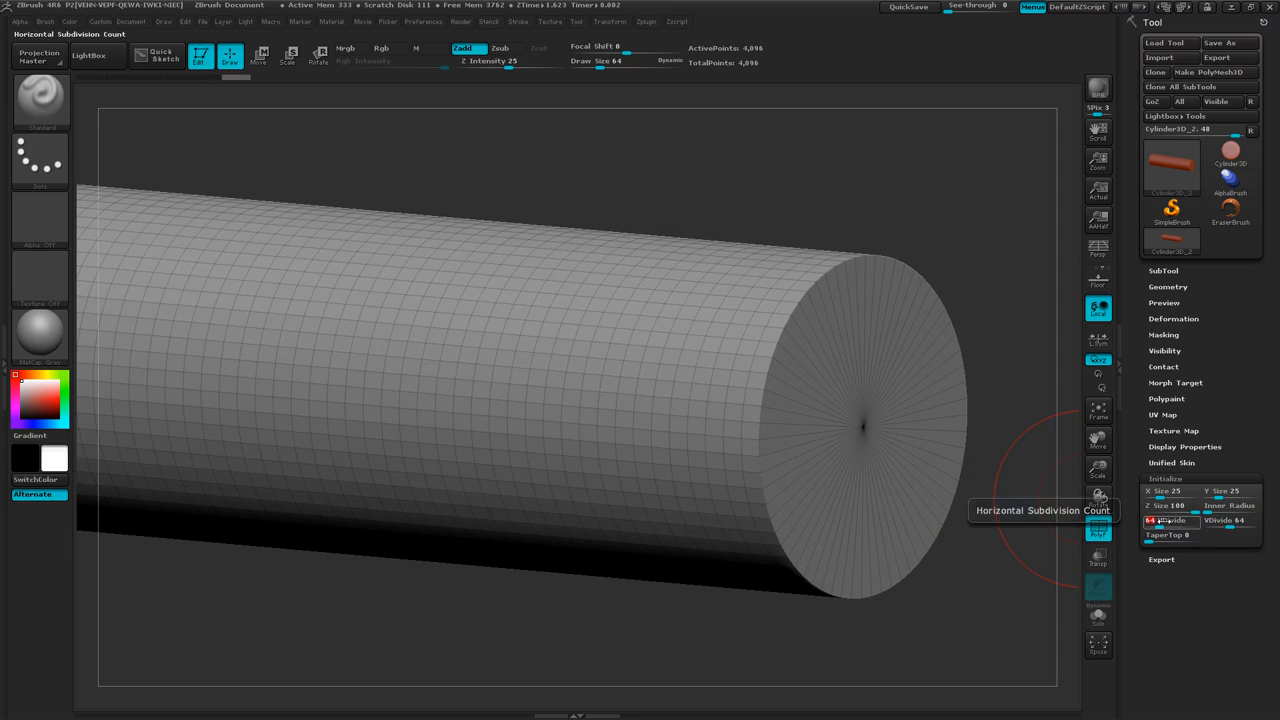
pyautogui.moveTo(1236, 527); pyautogui.dragTo(1265, 525)
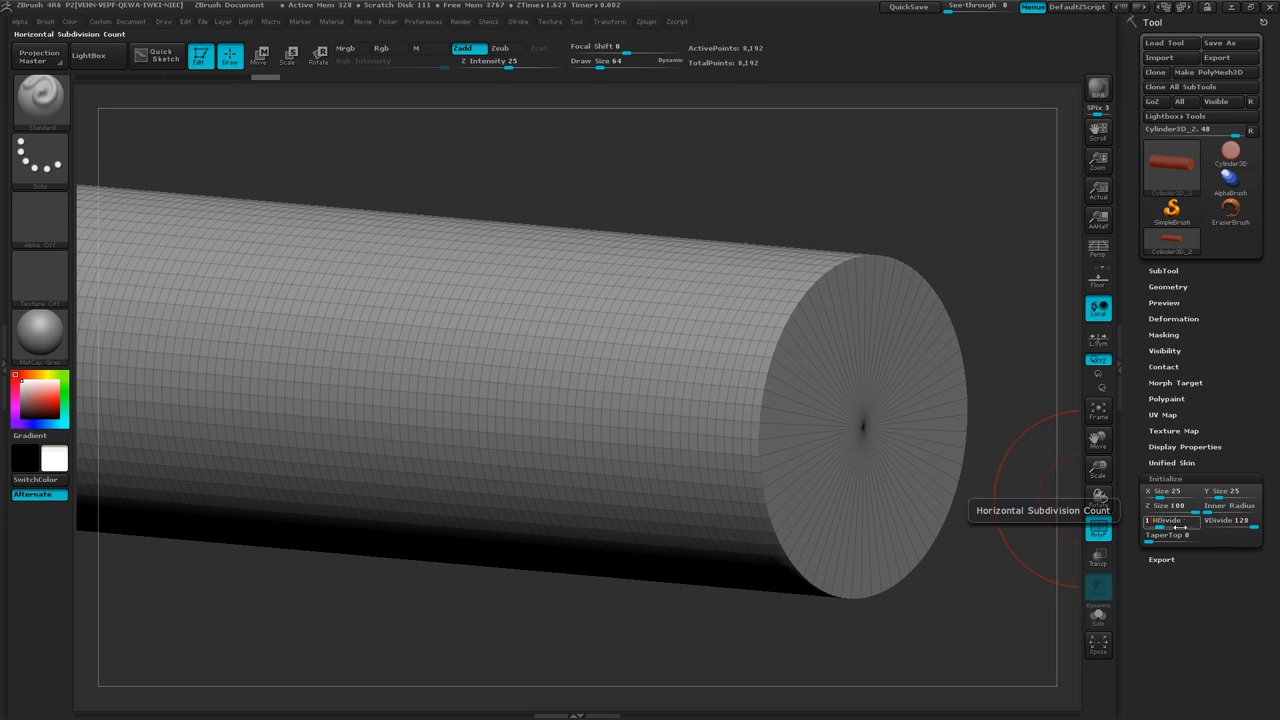
pyautogui.press('Return')
pyautogui.moveTo(650, 505)
pyautogui.mouseDown(button='right')
pyautogui.moveTo(712, 508)
pyautogui.moveTo(670, 513)
pyautogui.mouseUp(button='right')
pyautogui.moveTo(720, 567)
pyautogui.keyDown('ctrl'); pyautogui.mouseDown(button='right')
pyautogui.moveTo(468, 422)
pyautogui.moveTo(456, 436)
pyautogui.mouseUp(button='right'); pyautogui.keyUp('ctrl')
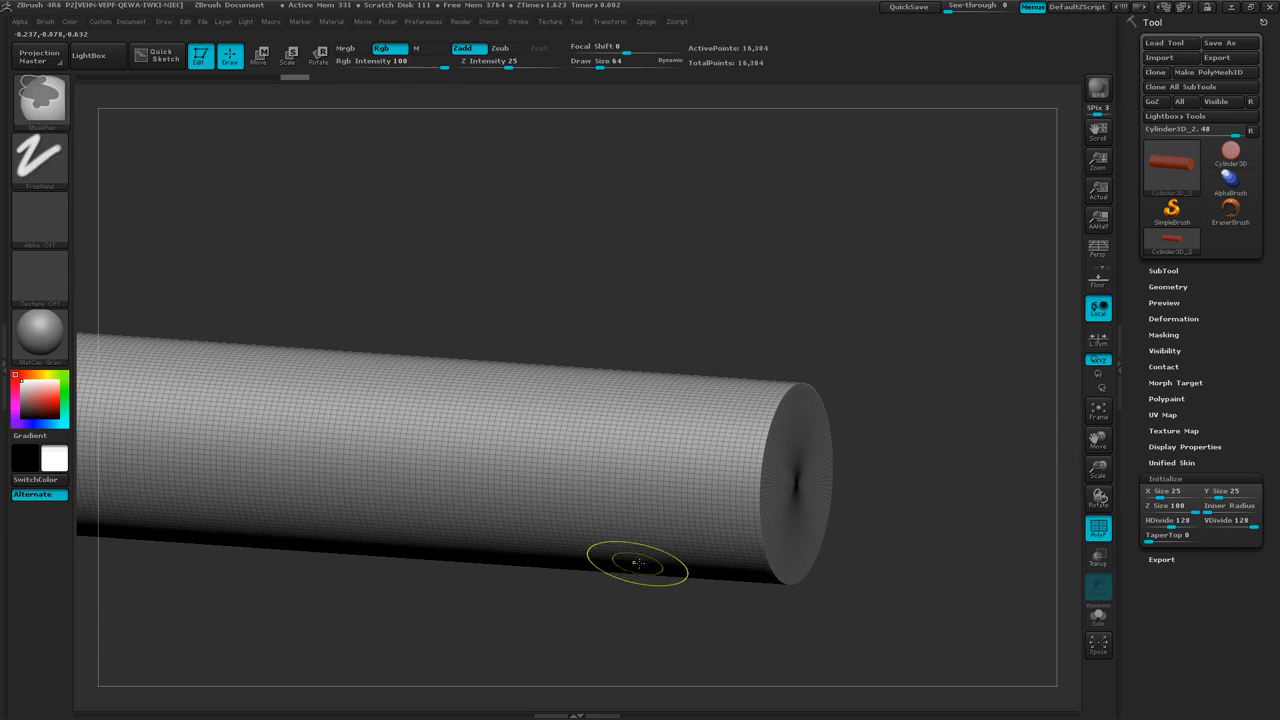
pyautogui.keyDown('ctrl'); pyautogui.moveTo(633, 562); pyautogui.dragTo(619, 505, button='right'); pyautogui.keyUp('ctrl')
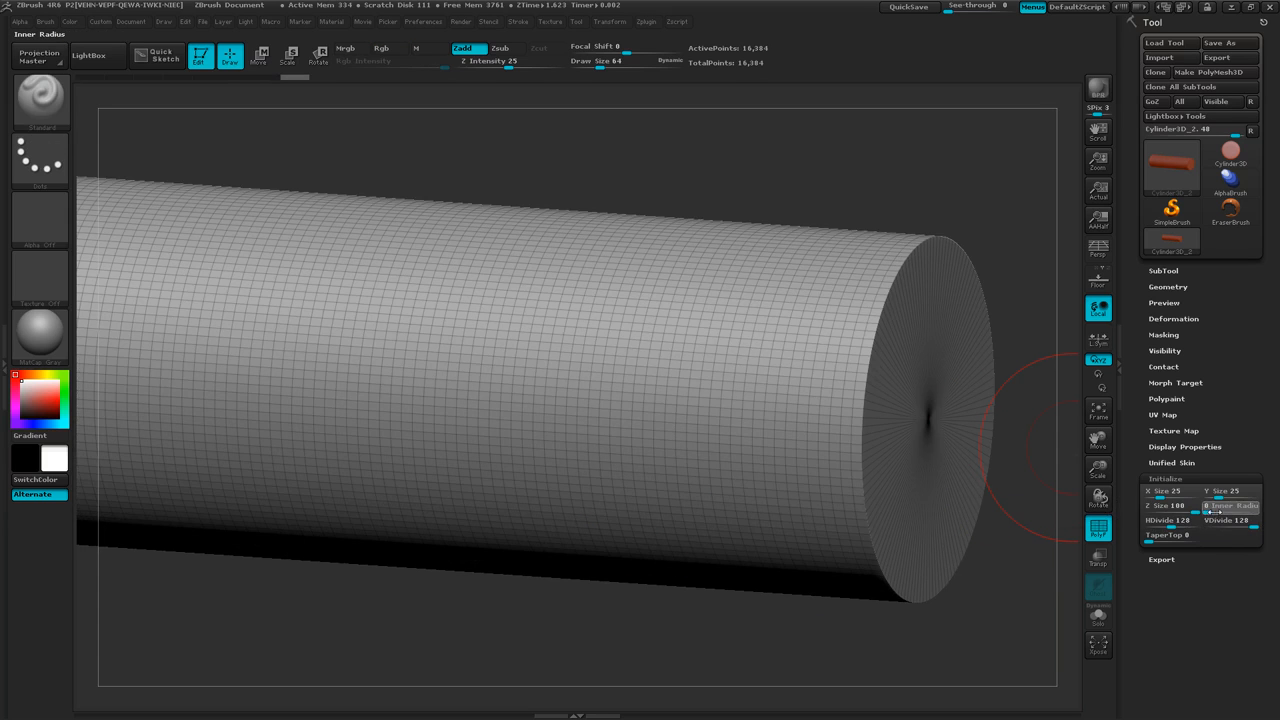
# Hollow the cylinder into a thin-walled tube by setting its Inner Radius to 94.
pyautogui.moveTo(1208, 512); pyautogui.dragTo(1246, 511)
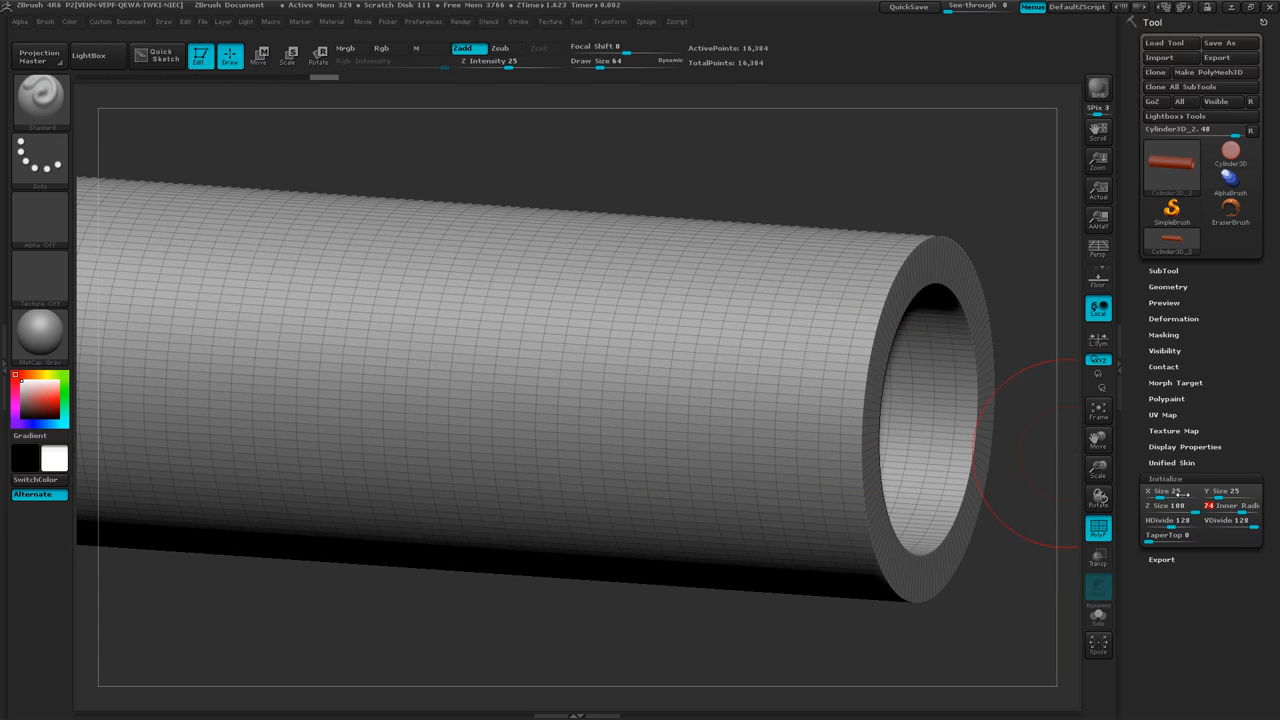
pyautogui.moveTo(915, 630); pyautogui.dragTo(822, 640)
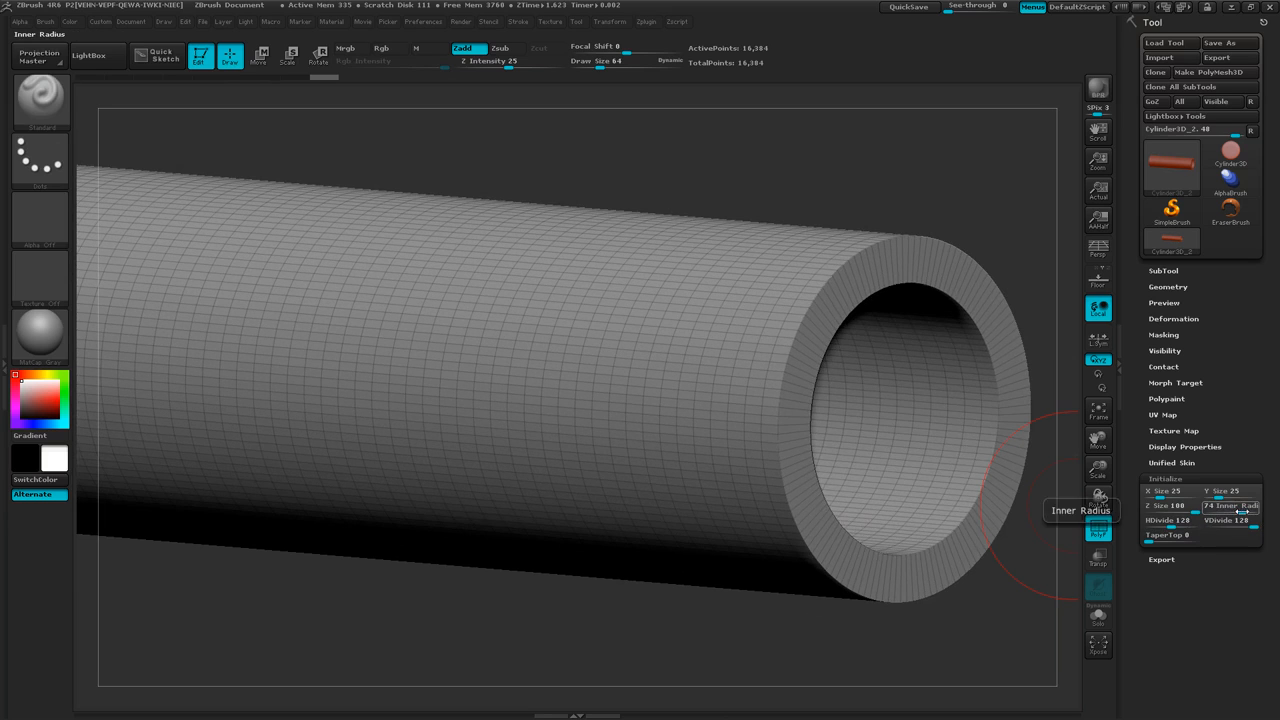
pyautogui.moveTo(1240, 510)
pyautogui.mouseDown()
pyautogui.moveTo(1251, 511)
pyautogui.moveTo(1240, 511)
pyautogui.mouseUp()
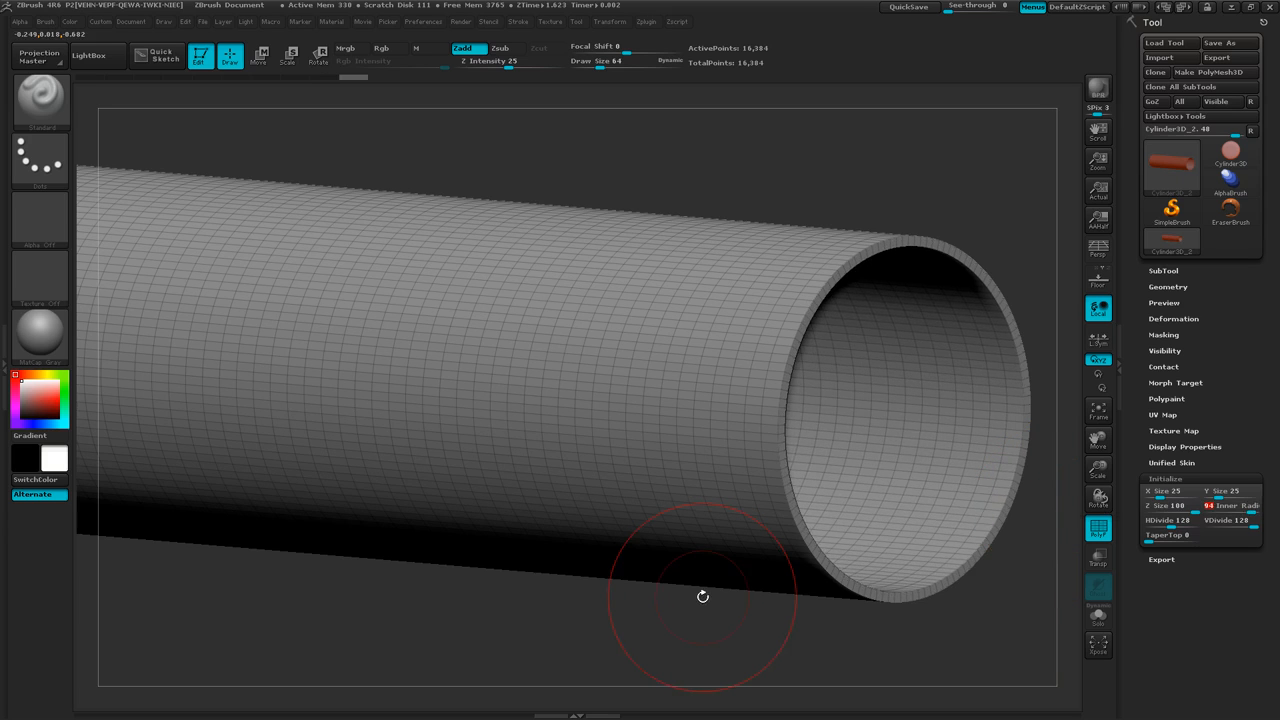
# Set the tube's horizontal subdivision count to 64.
pyautogui.moveTo(651, 543); pyautogui.dragTo(666, 566)
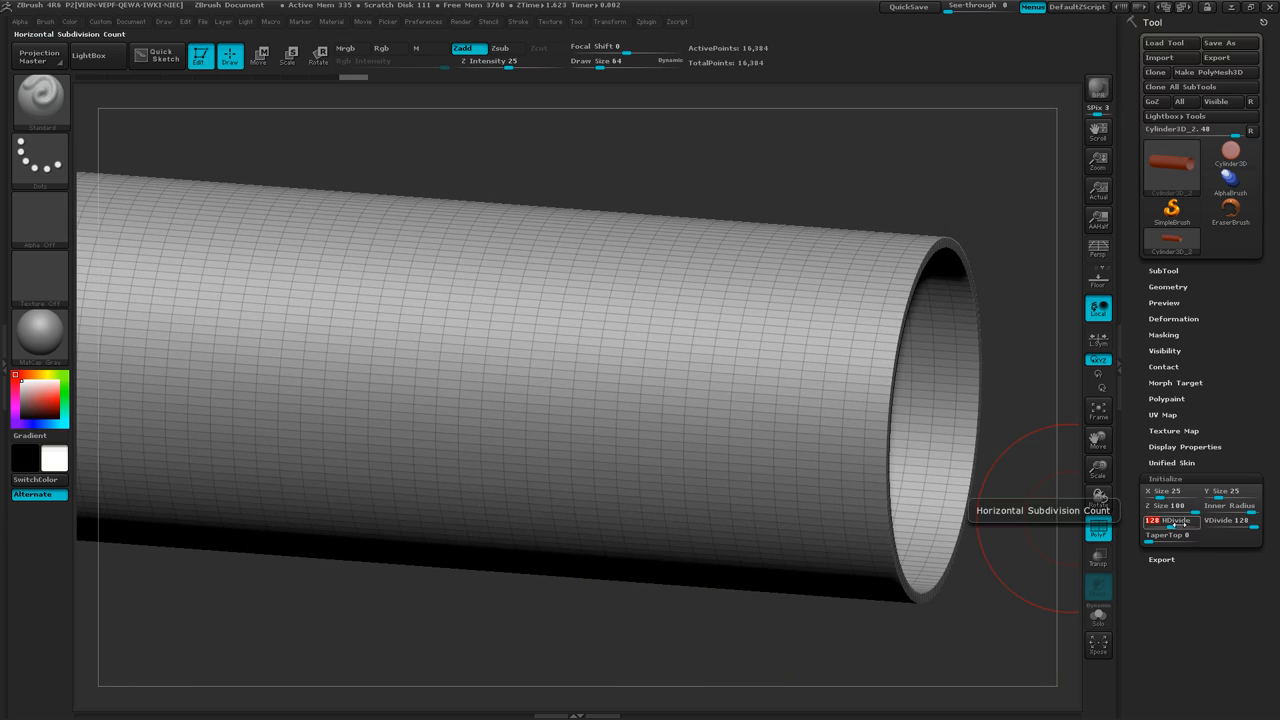
pyautogui.press('Return')
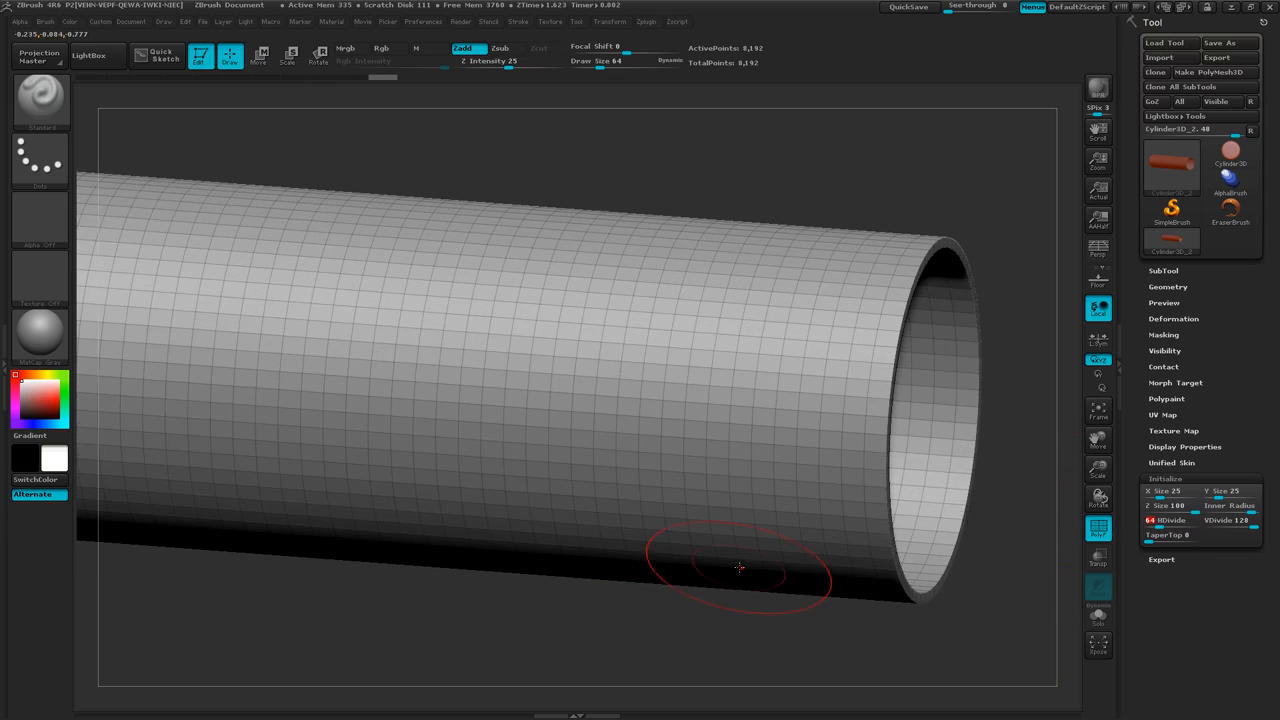
pyautogui.moveTo(739, 566); pyautogui.dragTo(736, 573, button='right')
pyautogui.moveTo(819, 609)
pyautogui.keyDown('ctrl'); pyautogui.mouseDown(button='right')
pyautogui.moveTo(743, 580)
pyautogui.moveTo(781, 578)
pyautogui.mouseUp(button='right'); pyautogui.keyUp('ctrl')
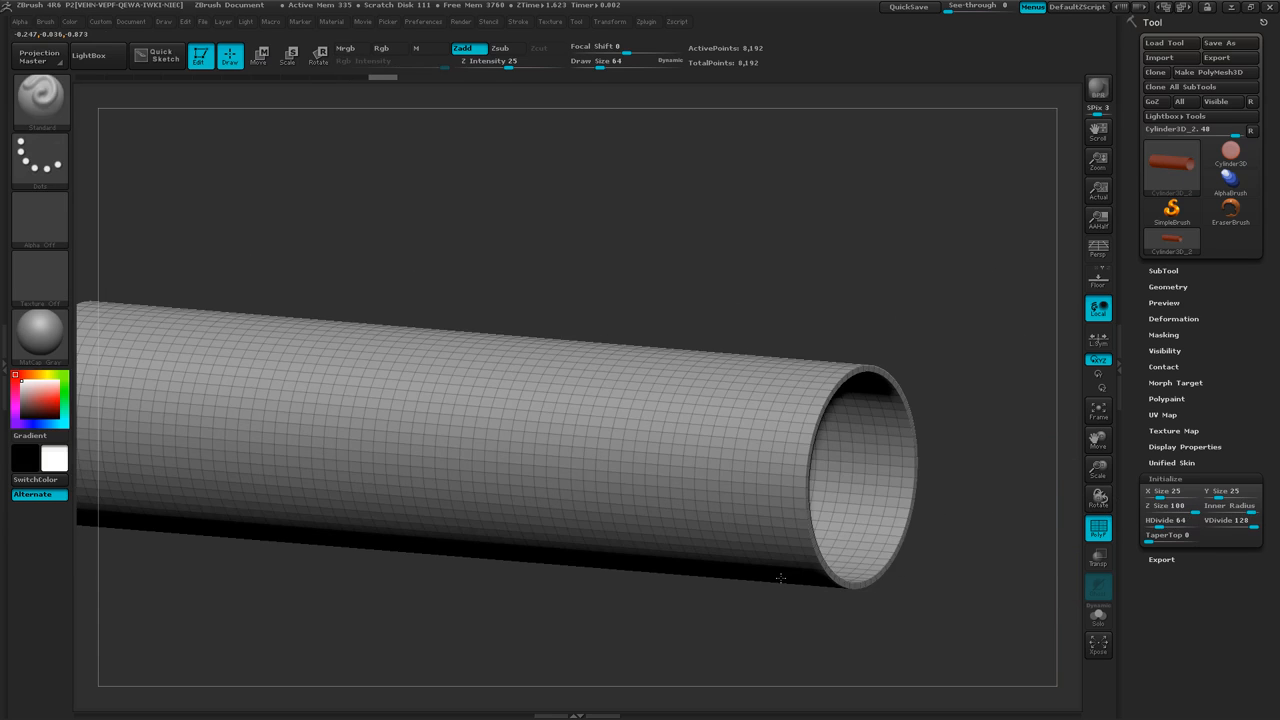
# Convert the tube primitive into a PolyMesh3D, keeping its polyframe displayed.
pyautogui.click(1215, 72)
pyautogui.click(1098, 532)
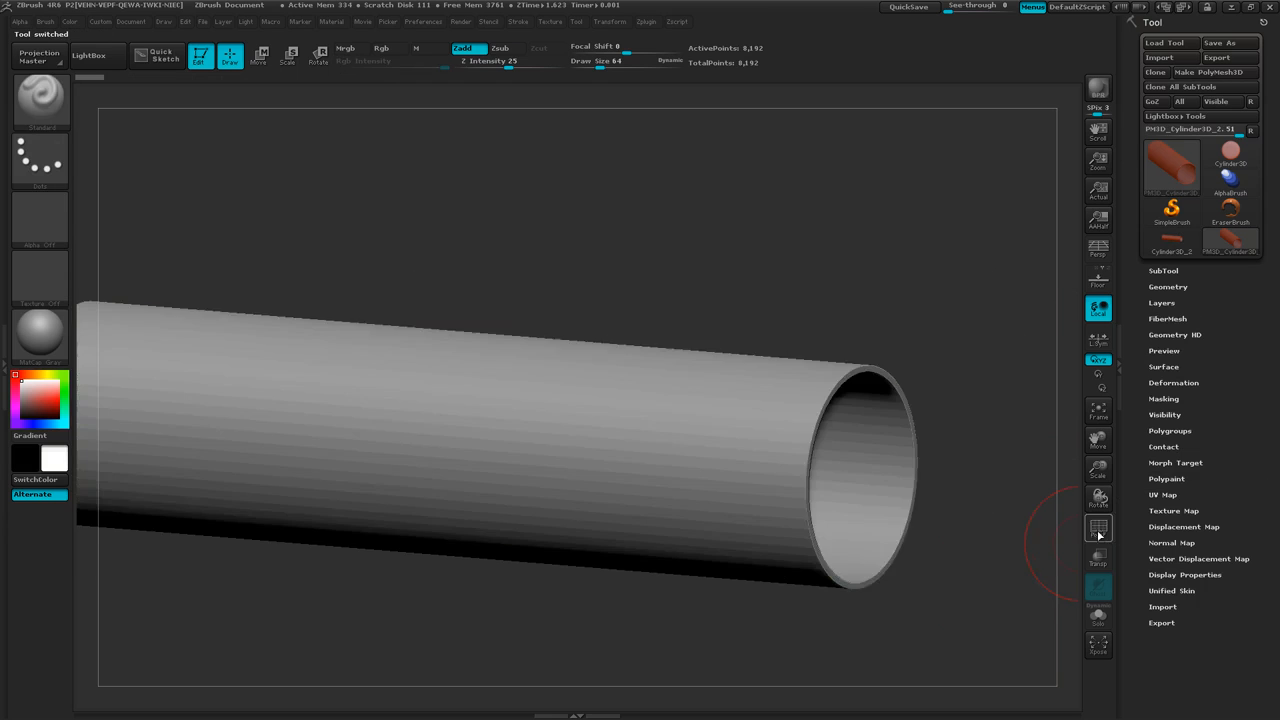
pyautogui.click(1098, 532)
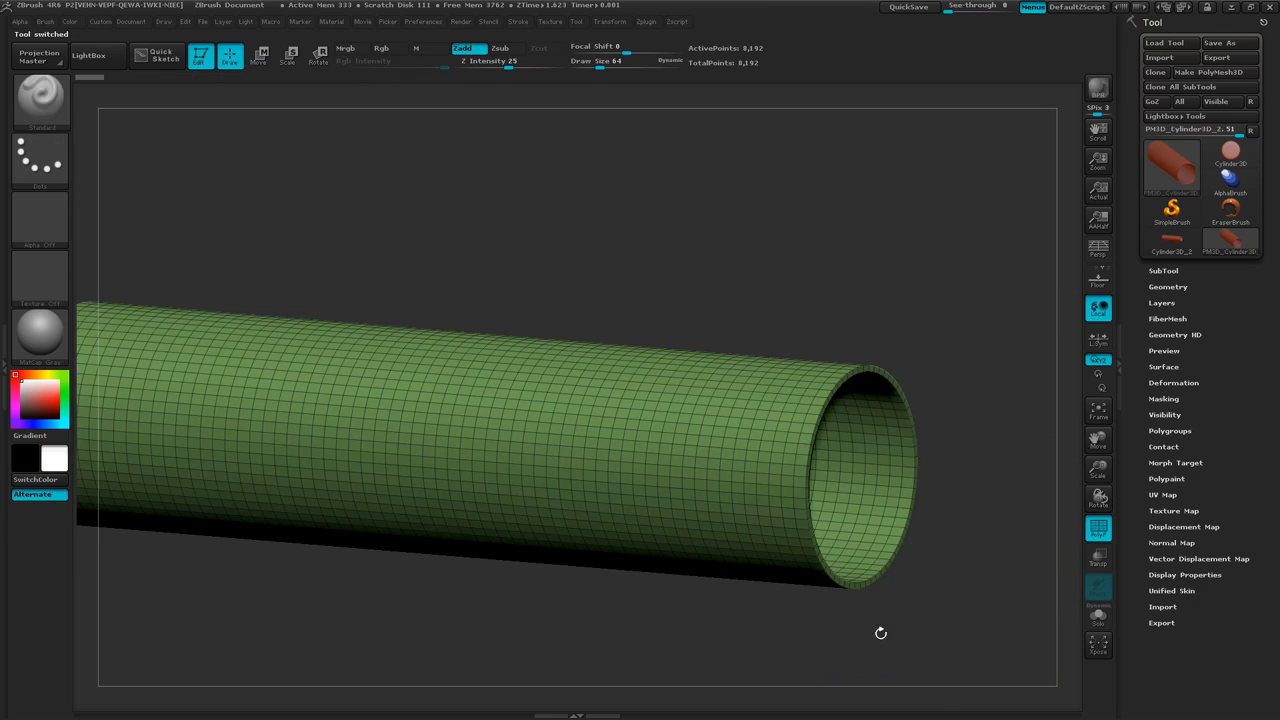
# Mask the tube's middle from a straight side view, leaving a narrow ring of polygons unmasked at each end.
pyautogui.moveTo(880, 632)
pyautogui.keyDown('shift'); pyautogui.mouseDown(button='right')
pyautogui.moveTo(911, 639)
pyautogui.moveTo(854, 600)
pyautogui.moveTo(893, 605)
pyautogui.mouseUp(button='right'); pyautogui.keyUp('shift')
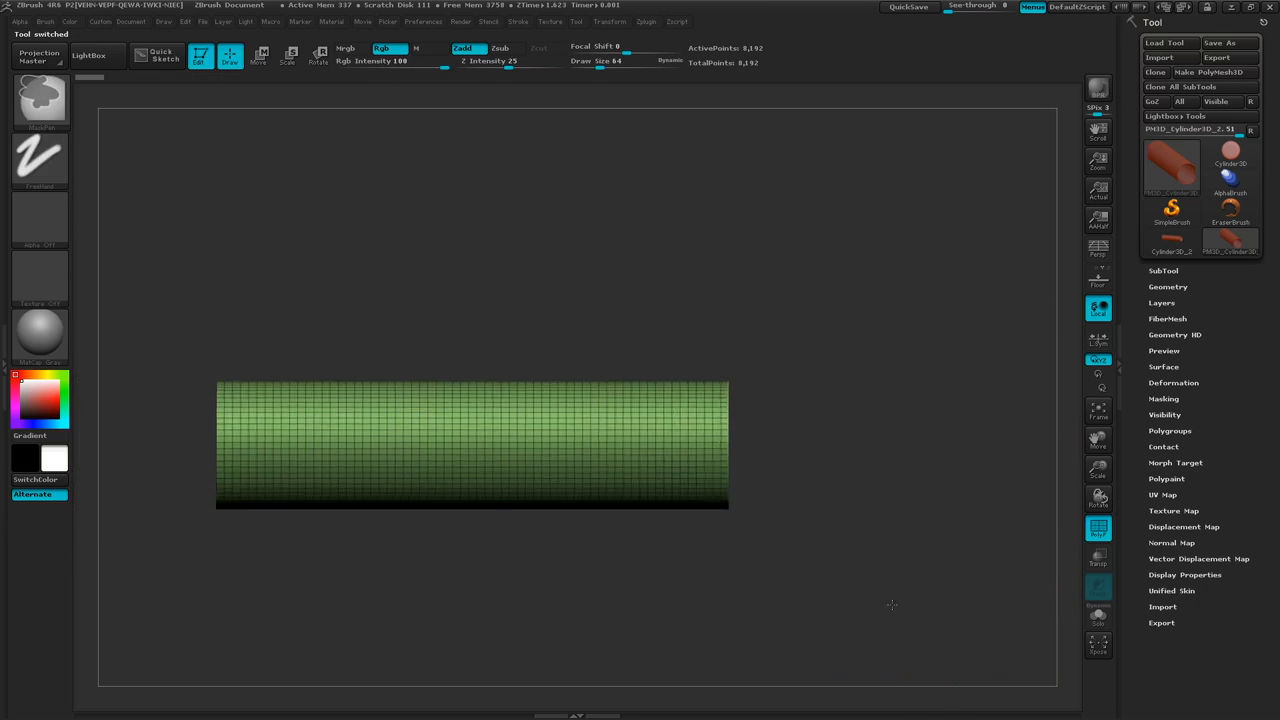
pyautogui.keyDown('alt'); pyautogui.moveTo(736, 602); pyautogui.dragTo(829, 624, button='right'); pyautogui.keyUp('alt')
pyautogui.press('ctrl')
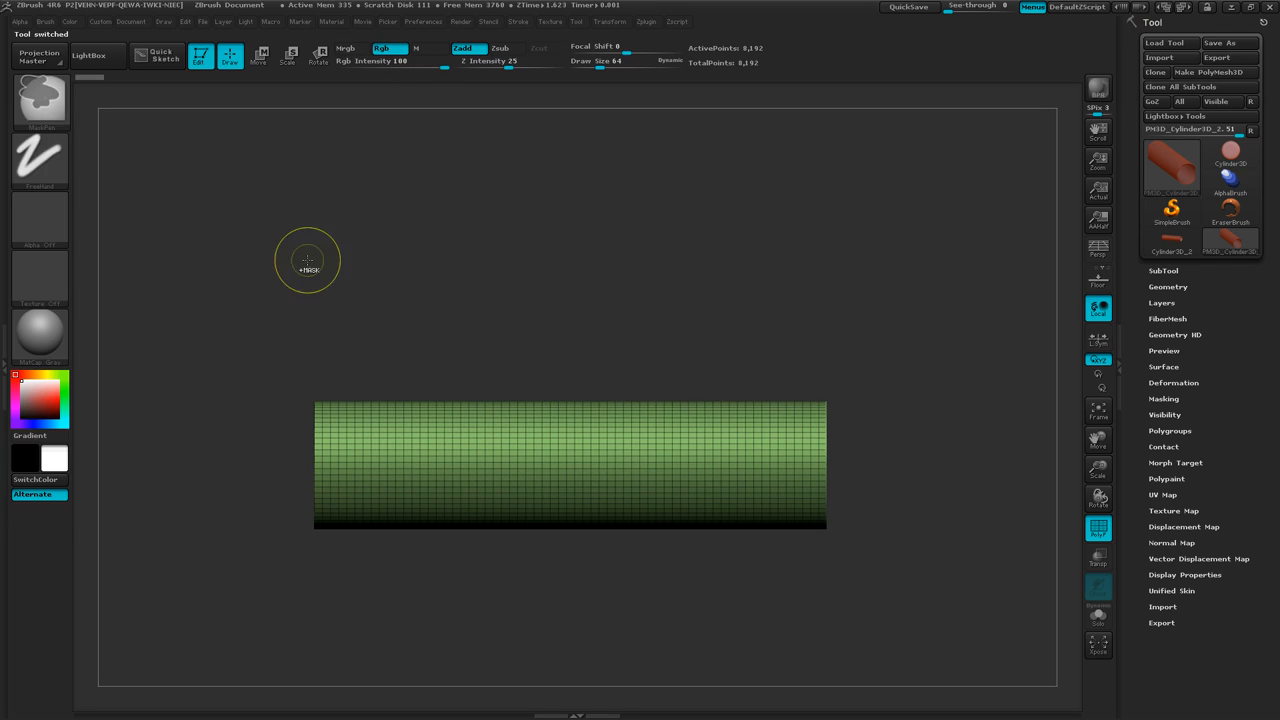
pyautogui.keyDown('ctrl'); pyautogui.moveTo(319, 248); pyautogui.dragTo(821, 619); pyautogui.keyUp('ctrl')
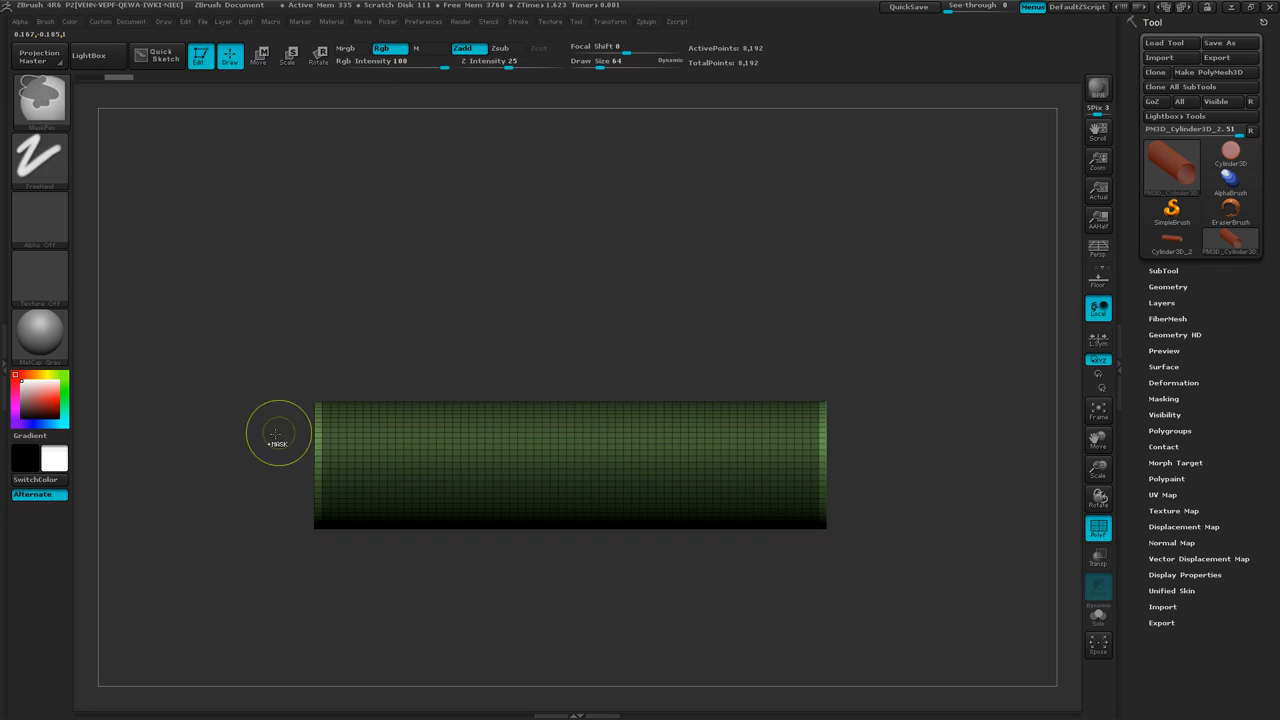
# Examine the mask borders at both ends of the tube to compare the widths of the unmasked polygon rings.
pyautogui.press('f')
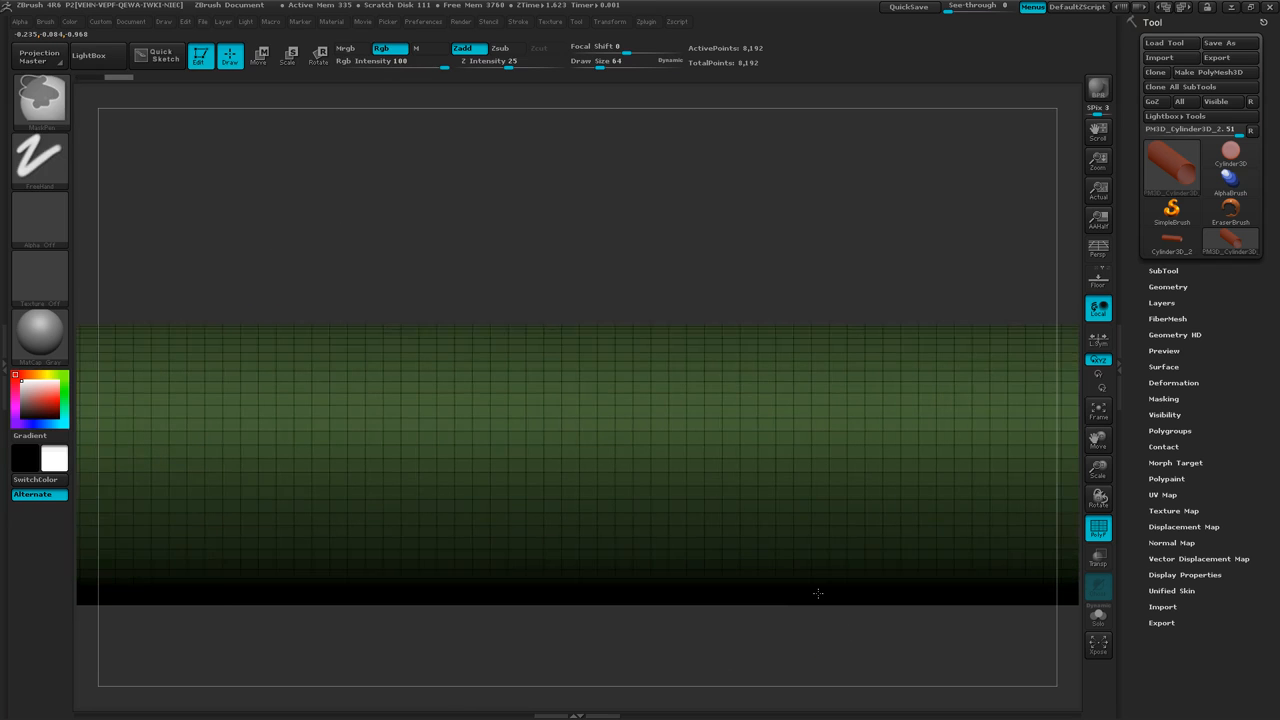
pyautogui.keyDown('ctrl'); pyautogui.moveTo(818, 593); pyautogui.dragTo(786, 586, button='right'); pyautogui.keyUp('ctrl')
pyautogui.moveTo(289, 555)
pyautogui.keyDown('alt'); pyautogui.mouseDown(button='right')
pyautogui.moveTo(467, 504)
pyautogui.moveTo(190, 325)
pyautogui.mouseUp(button='right'); pyautogui.keyUp('alt')
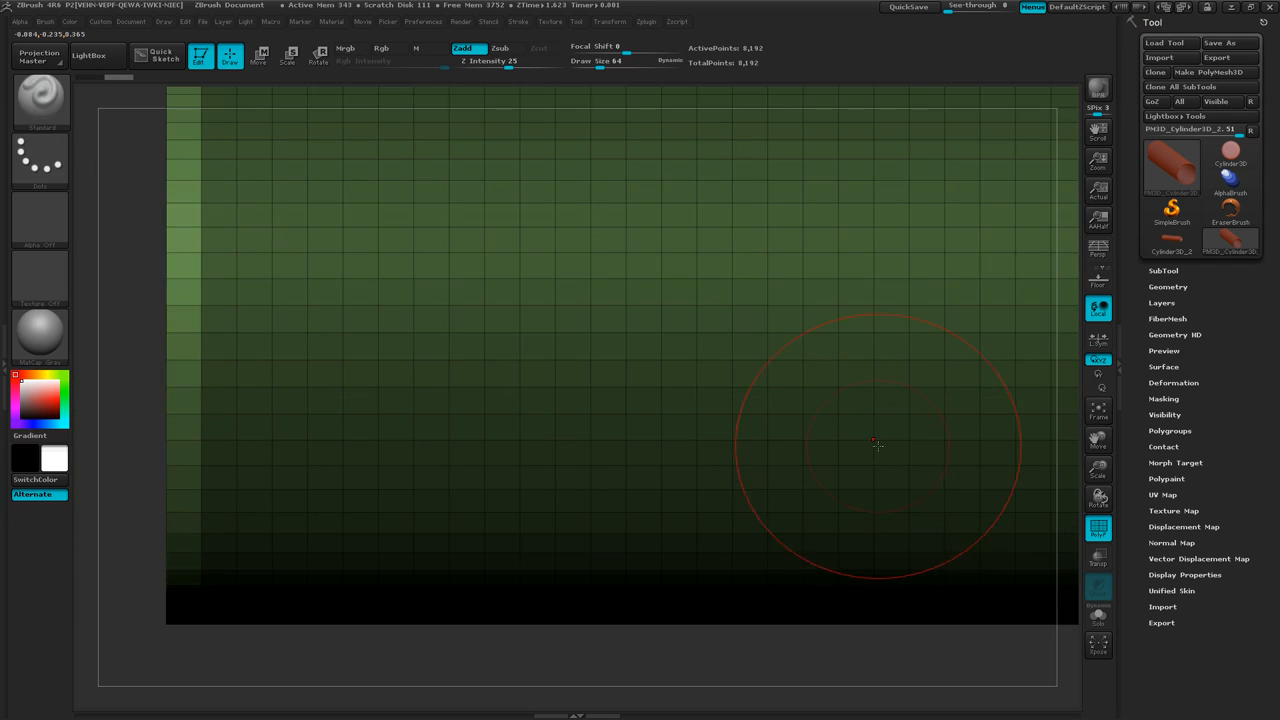
pyautogui.moveTo(881, 445)
pyautogui.keyDown('alt'); pyautogui.mouseDown(button='right')
pyautogui.moveTo(286, 449)
pyautogui.moveTo(849, 434)
pyautogui.moveTo(342, 431)
pyautogui.mouseUp(button='right'); pyautogui.keyUp('alt')
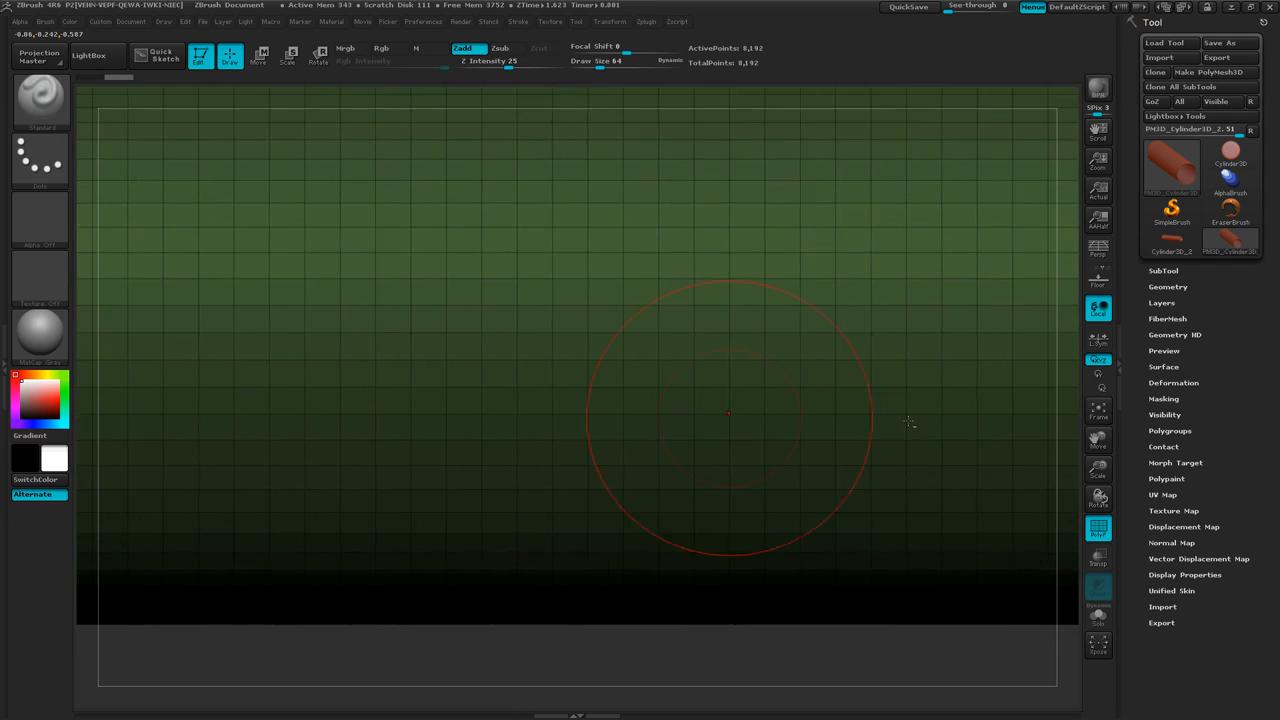
pyautogui.keyDown('alt'); pyautogui.moveTo(956, 416); pyautogui.dragTo(491, 425, button='right'); pyautogui.keyUp('alt')
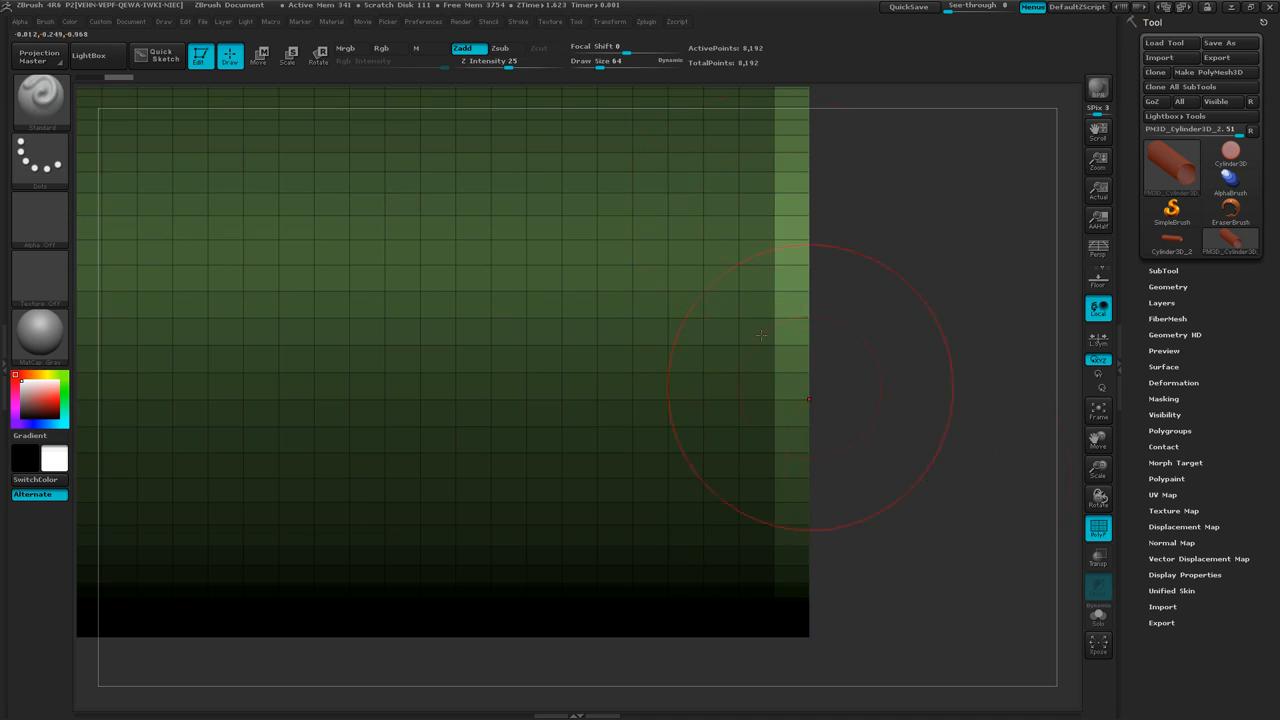
# Set the masking brush to MaskCircle with the Square and Center stroke options, viewing the tube straight at its open end.
pyautogui.moveTo(886, 572)
pyautogui.keyDown('ctrl'); pyautogui.mouseDown(button='right')
pyautogui.moveTo(735, 486)
pyautogui.moveTo(708, 488)
pyautogui.mouseUp(button='right'); pyautogui.keyUp('ctrl')
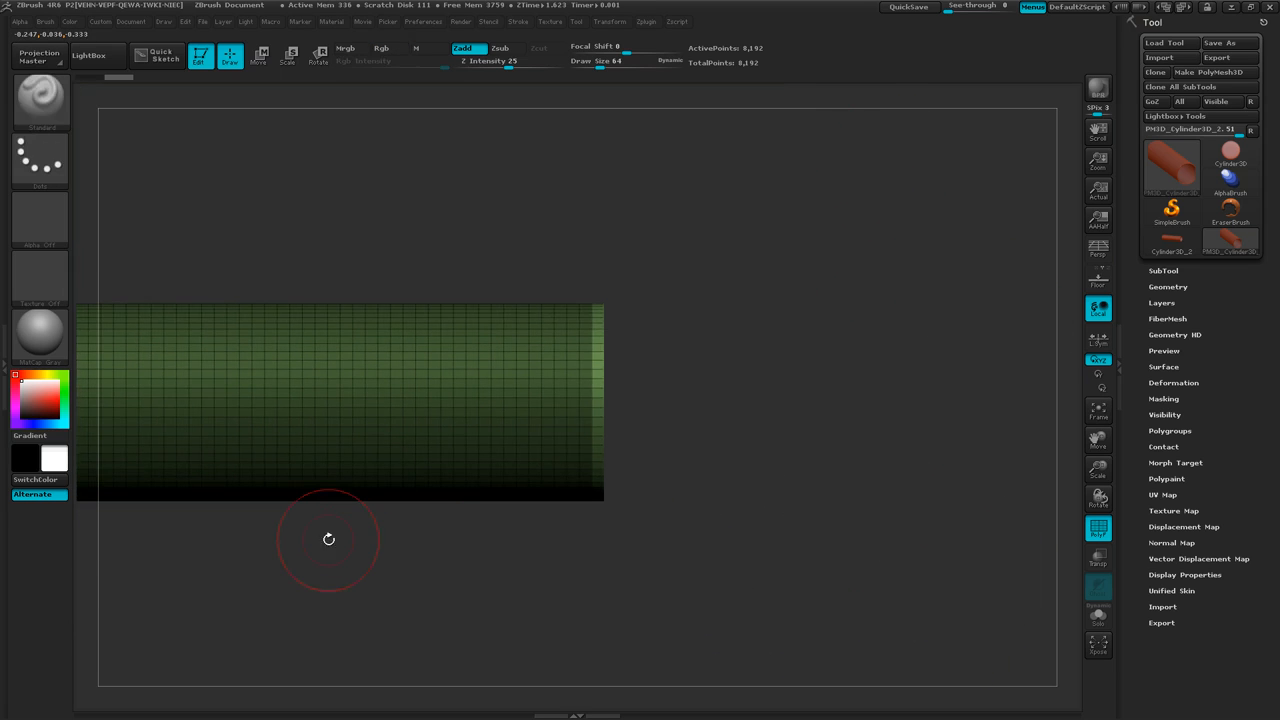
pyautogui.moveTo(329, 539)
pyautogui.keyDown('ctrl'); pyautogui.mouseDown(button='right')
pyautogui.moveTo(437, 520)
pyautogui.moveTo(409, 500)
pyautogui.moveTo(380, 514)
pyautogui.moveTo(674, 517)
pyautogui.mouseUp(button='right'); pyautogui.keyUp('ctrl')
pyautogui.keyDown('ctrl'); pyautogui.moveTo(751, 557); pyautogui.dragTo(714, 551, button='right'); pyautogui.keyUp('ctrl')
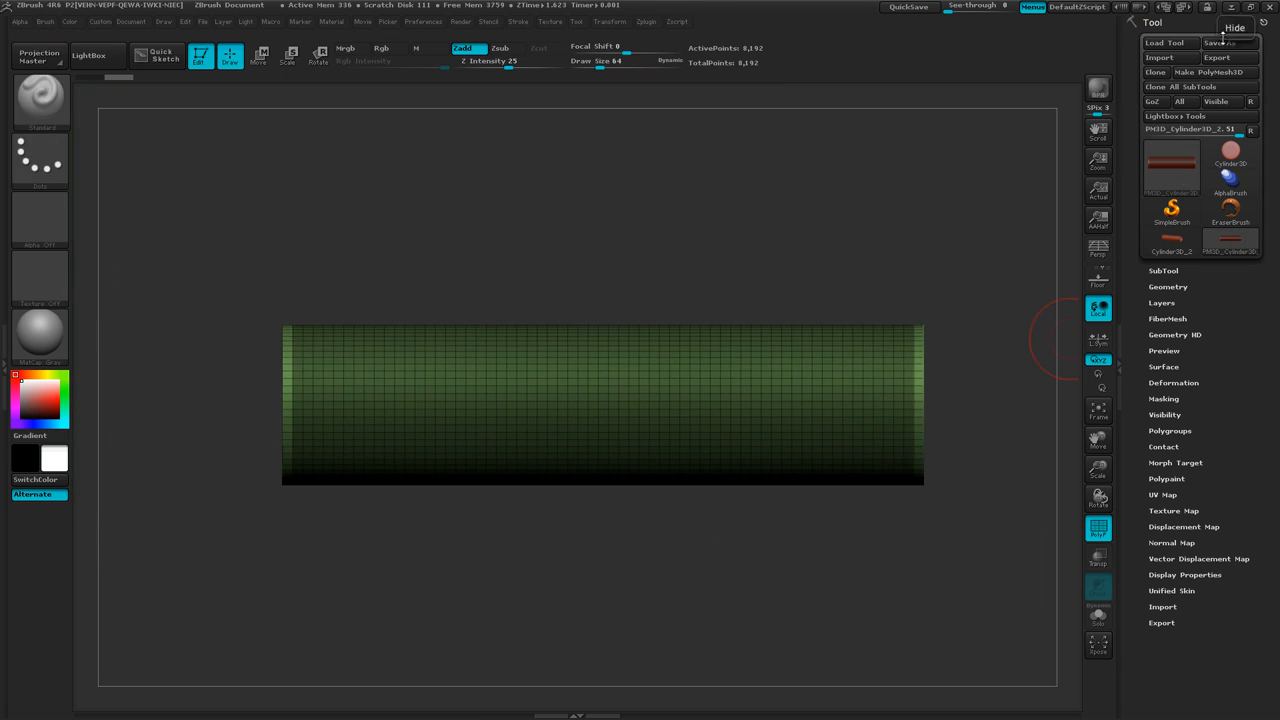
pyautogui.moveTo(876, 247); pyautogui.dragTo(772, 262)
pyautogui.keyDown('alt'); pyautogui.moveTo(803, 373); pyautogui.dragTo(459, 386); pyautogui.keyUp('alt')
pyautogui.keyDown('ctrl'); pyautogui.moveTo(727, 404); pyautogui.dragTo(896, 377, button='right'); pyautogui.keyUp('ctrl')
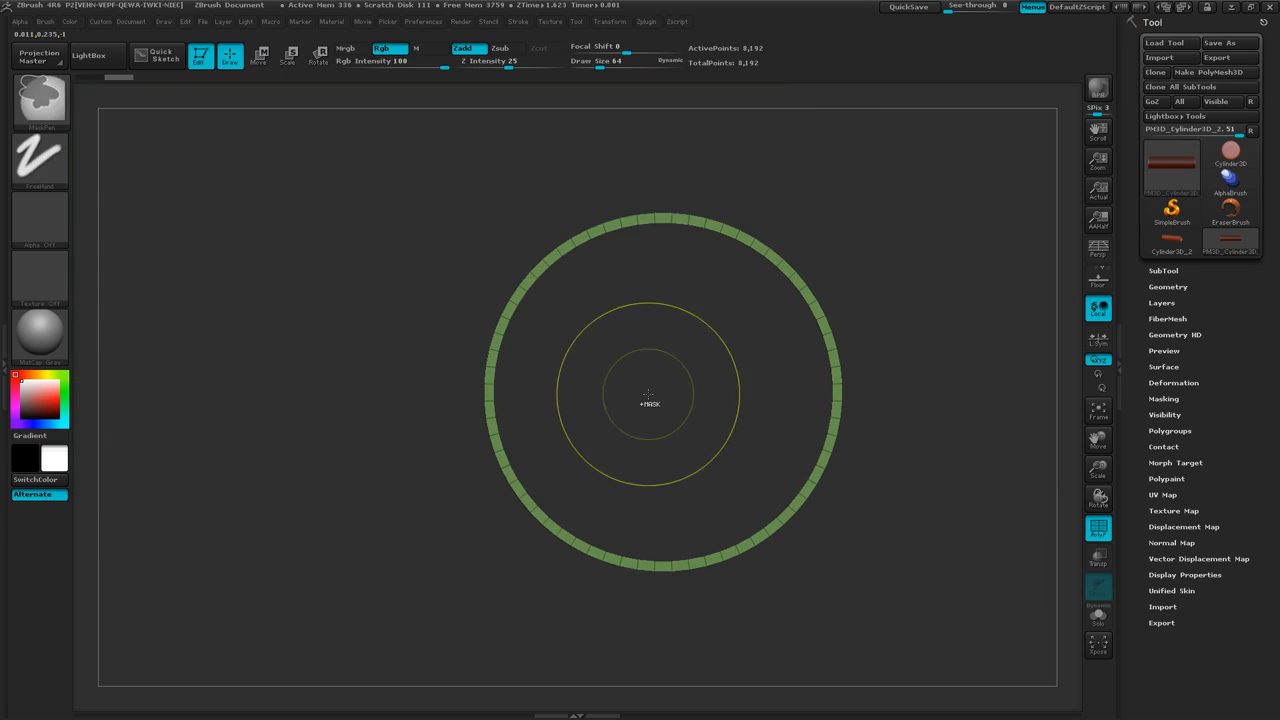
pyautogui.click(44, 112)
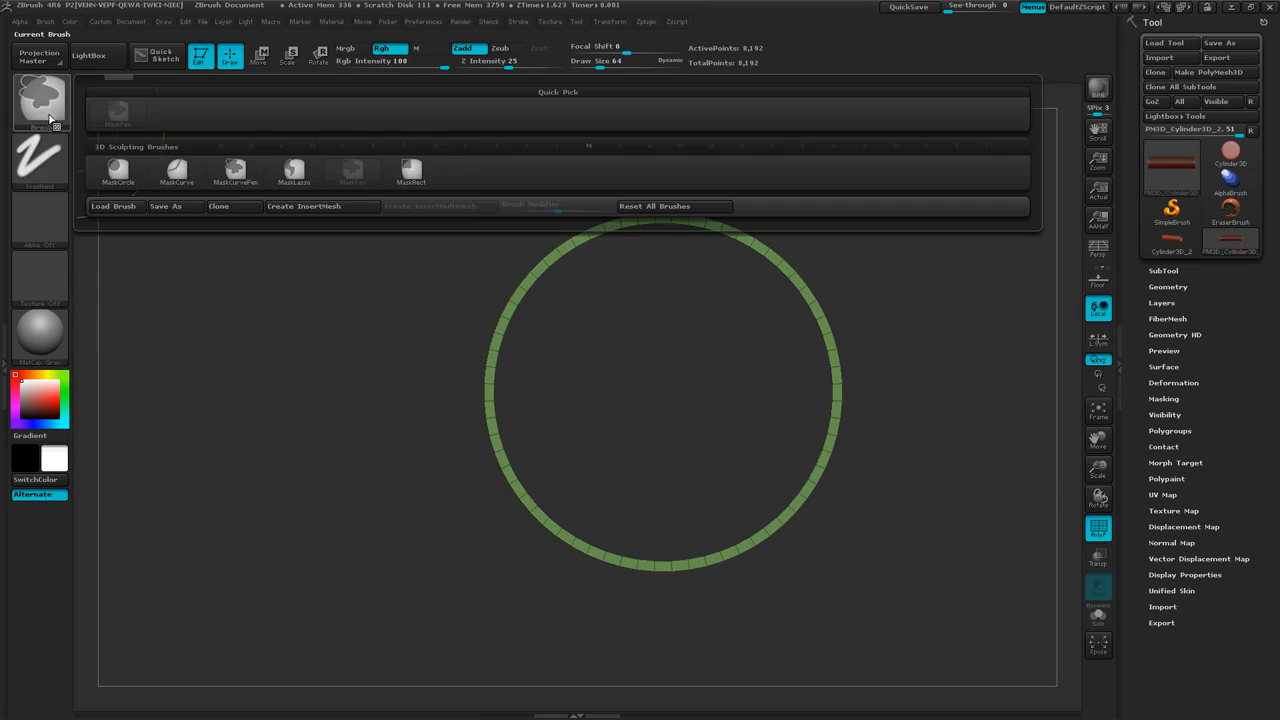
pyautogui.click(118, 170)
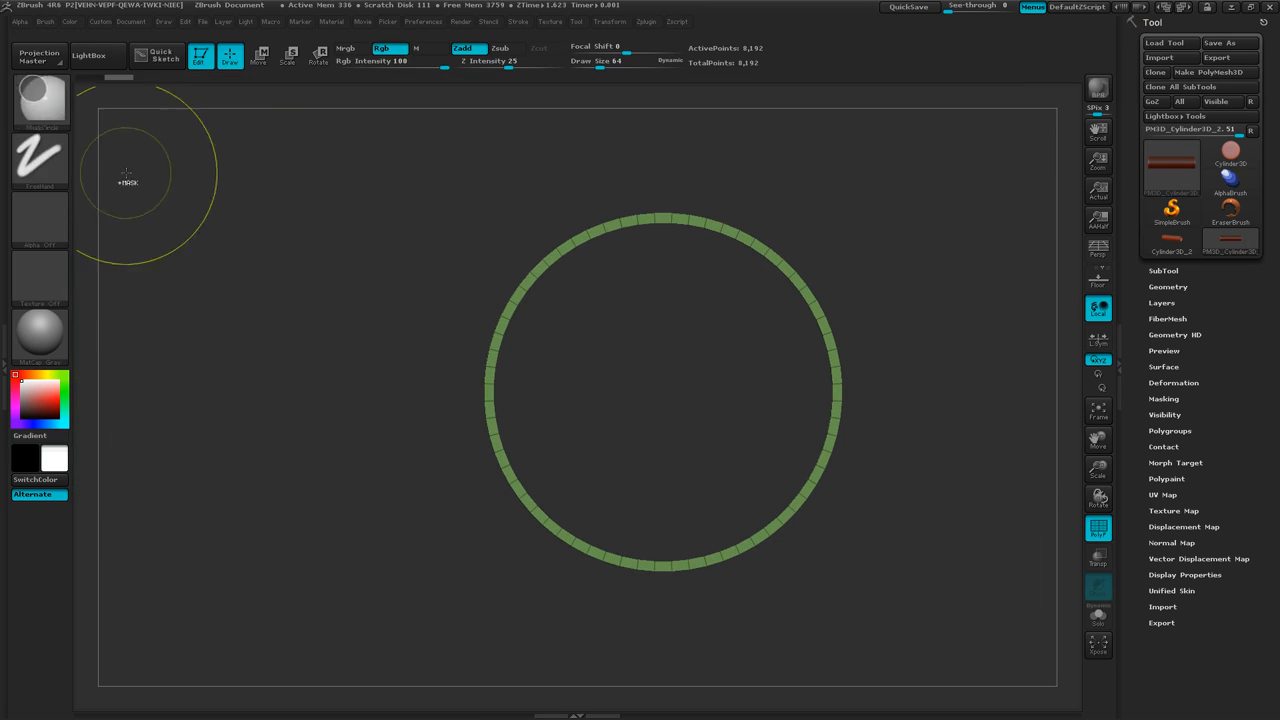
pyautogui.click(65, 172)
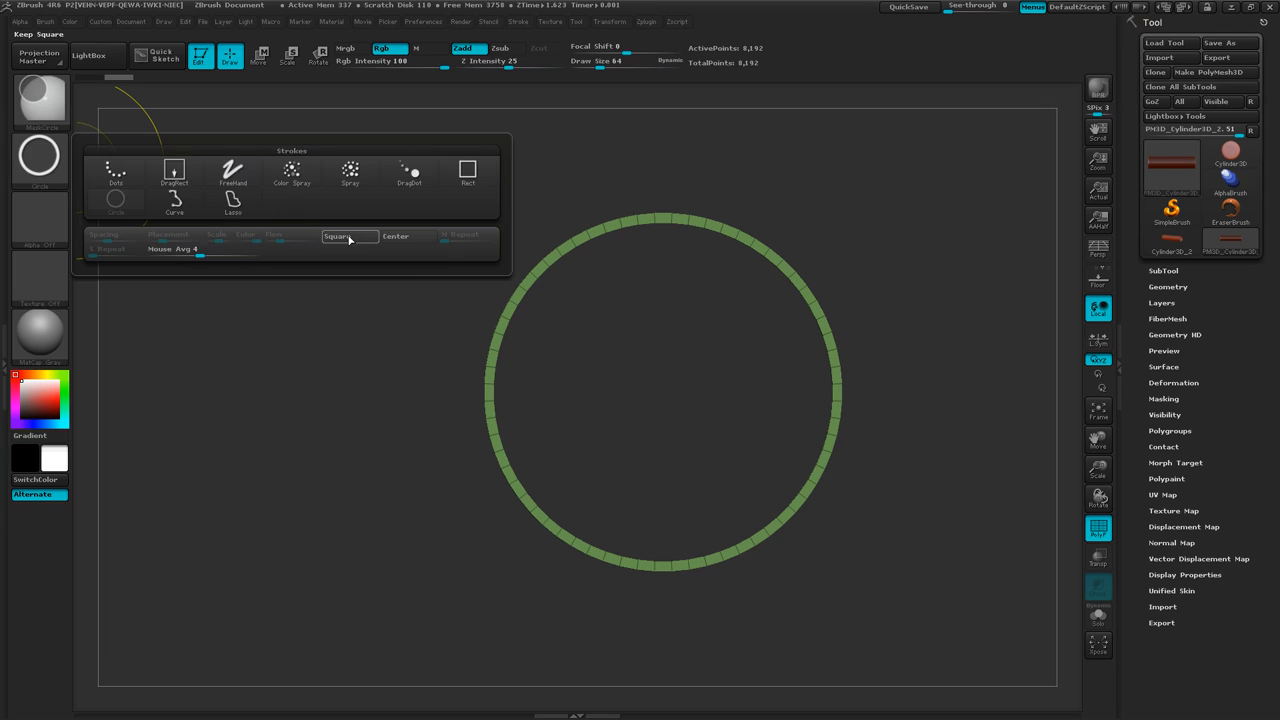
pyautogui.click(39, 155)
pyautogui.click(349, 237)
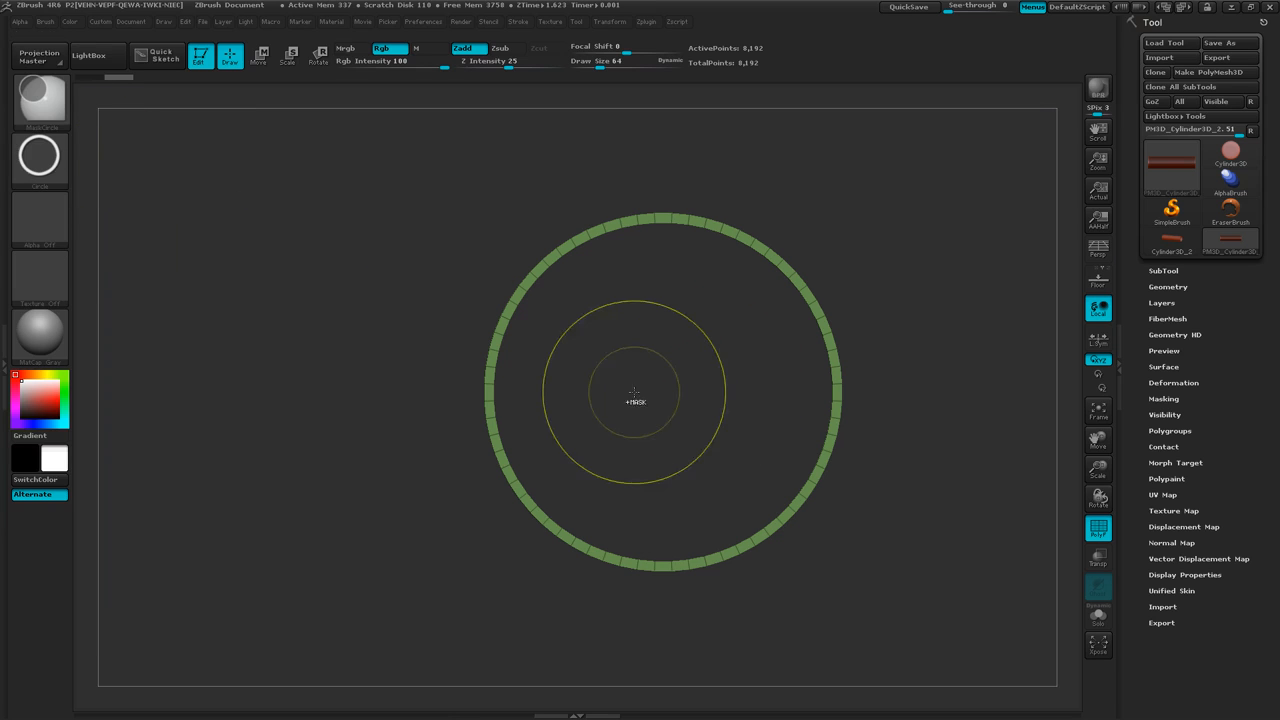
# Display the floor grid and mask a circle from the tube's center out to the middle of its wall thickness.
pyautogui.keyDown('alt'); pyautogui.moveTo(694, 383); pyautogui.dragTo(632, 397); pyautogui.keyUp('alt')
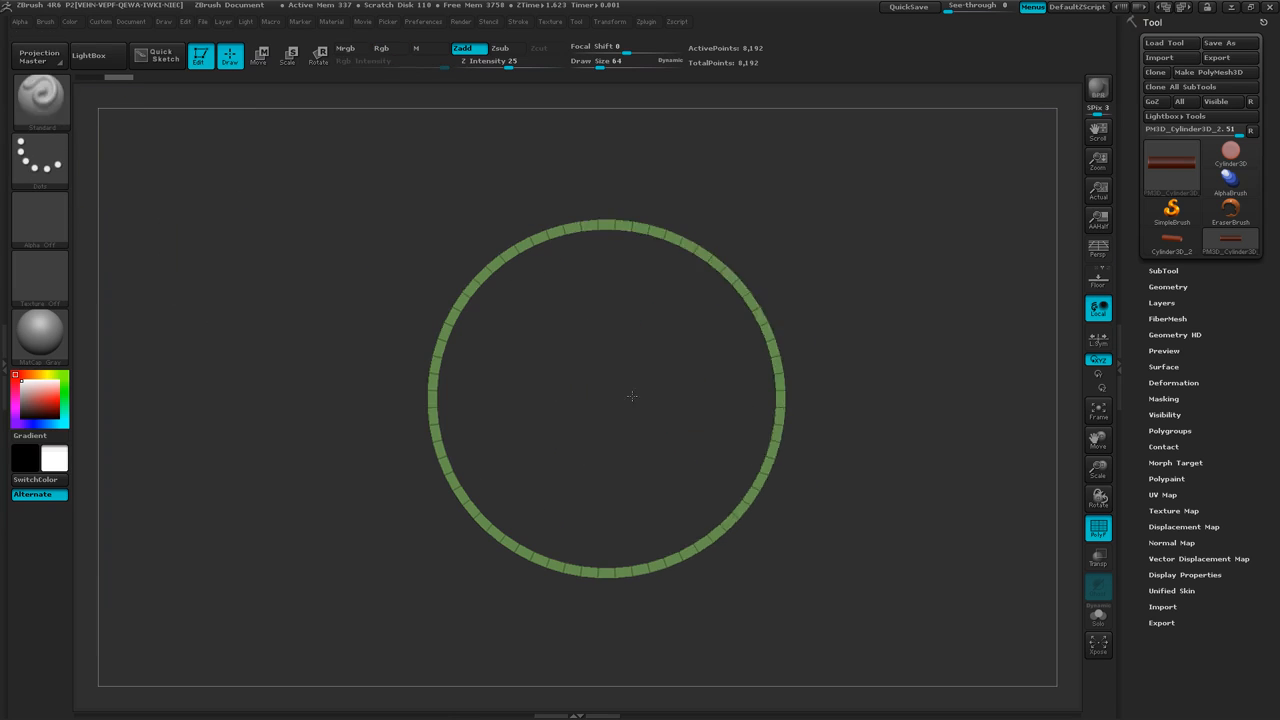
pyautogui.keyDown('alt'); pyautogui.moveTo(632, 397); pyautogui.dragTo(606, 402, button='right'); pyautogui.keyUp('alt')
pyautogui.keyDown('ctrl'); pyautogui.moveTo(606, 402); pyautogui.dragTo(626, 403, button='right'); pyautogui.keyUp('ctrl')
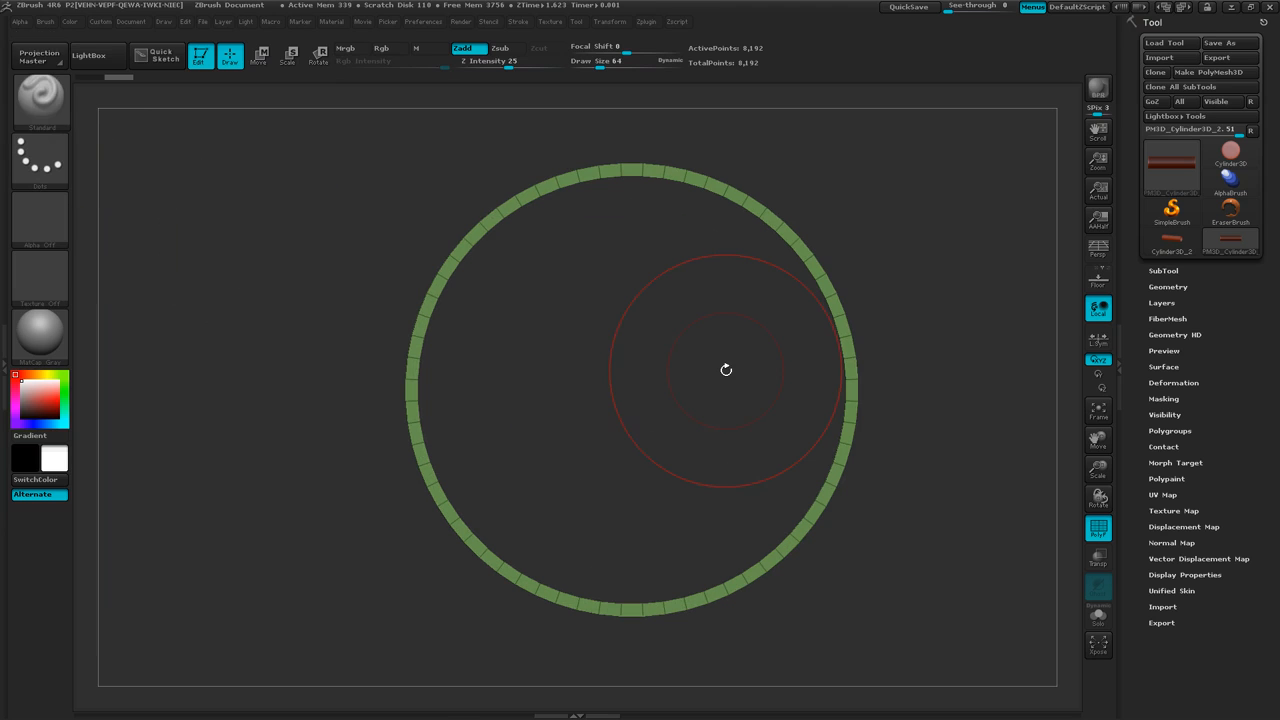
pyautogui.hotkey('shift', 'p')
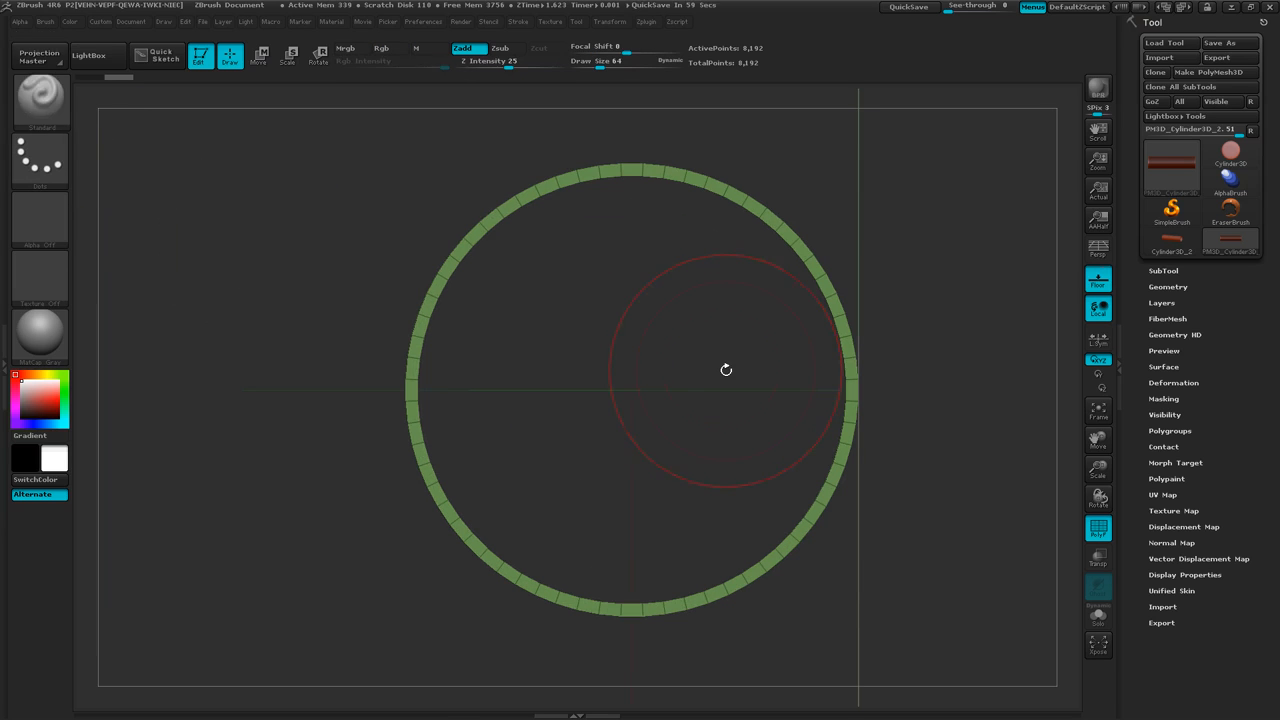
pyautogui.press('ctrl')
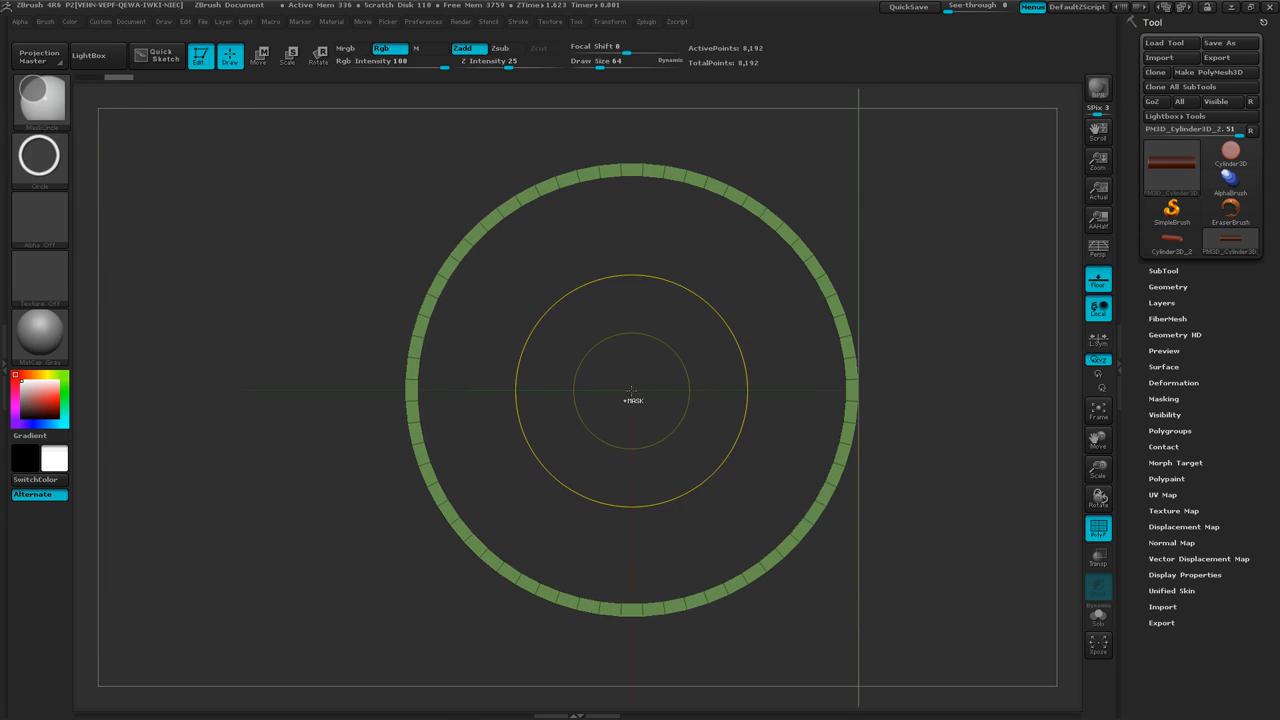
pyautogui.keyDown('ctrl'); pyautogui.moveTo(631, 390); pyautogui.dragTo(850, 350); pyautogui.keyUp('ctrl')
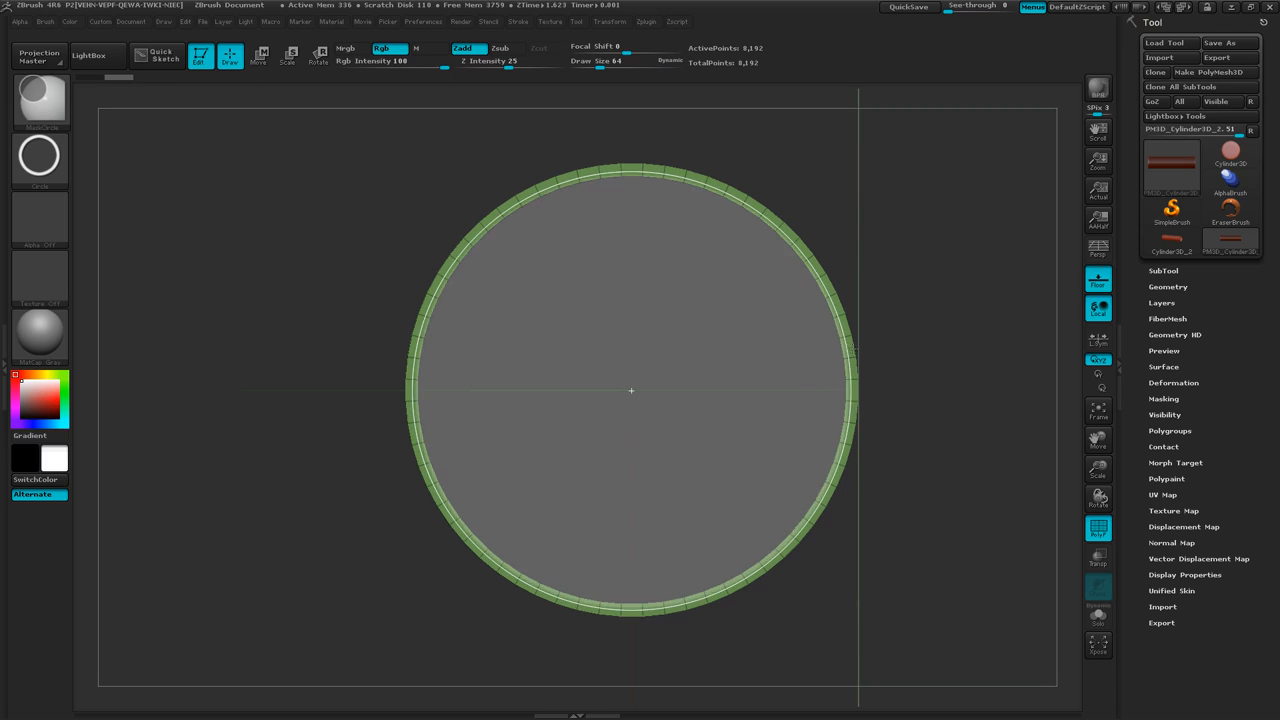
pyautogui.keyDown('ctrl'); pyautogui.moveTo(850, 350); pyautogui.dragTo(840, 368); pyautogui.keyUp('ctrl')
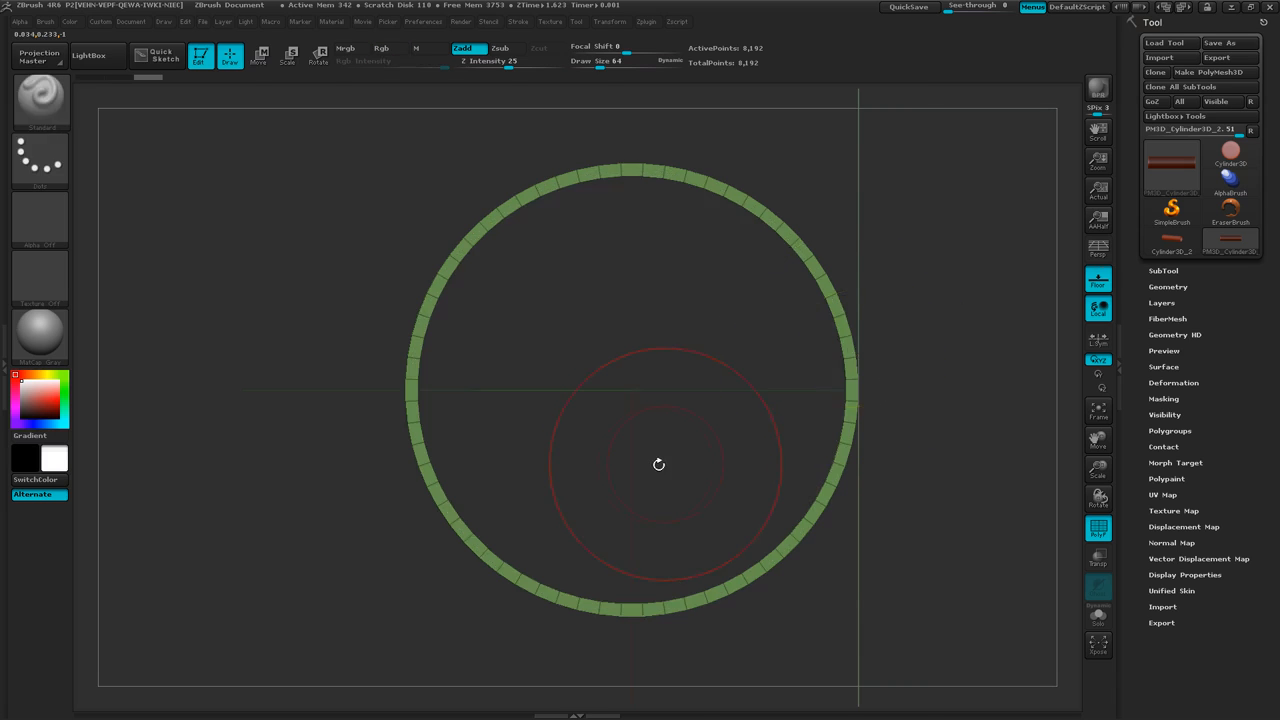
# Hide the floor grid and turn on perspective, showing the whole tube from a three-quarter view.
pyautogui.moveTo(659, 464)
pyautogui.mouseDown(button='right')
pyautogui.moveTo(728, 479)
pyautogui.moveTo(532, 411)
pyautogui.moveTo(519, 436)
pyautogui.mouseUp(button='right')
pyautogui.moveTo(521, 438)
pyautogui.mouseDown()
pyautogui.moveTo(540, 306)
pyautogui.moveTo(654, 427)
pyautogui.moveTo(737, 394)
pyautogui.moveTo(704, 372)
pyautogui.moveTo(740, 437)
pyautogui.moveTo(690, 480)
pyautogui.moveTo(727, 523)
pyautogui.moveTo(787, 519)
pyautogui.mouseUp()
pyautogui.hotkey('shift', 'p')
pyautogui.moveTo(778, 529)
pyautogui.keyDown('ctrl'); pyautogui.mouseDown(button='right')
pyautogui.moveTo(808, 536)
pyautogui.moveTo(863, 457)
pyautogui.moveTo(900, 481)
pyautogui.mouseUp(button='right'); pyautogui.keyUp('ctrl')
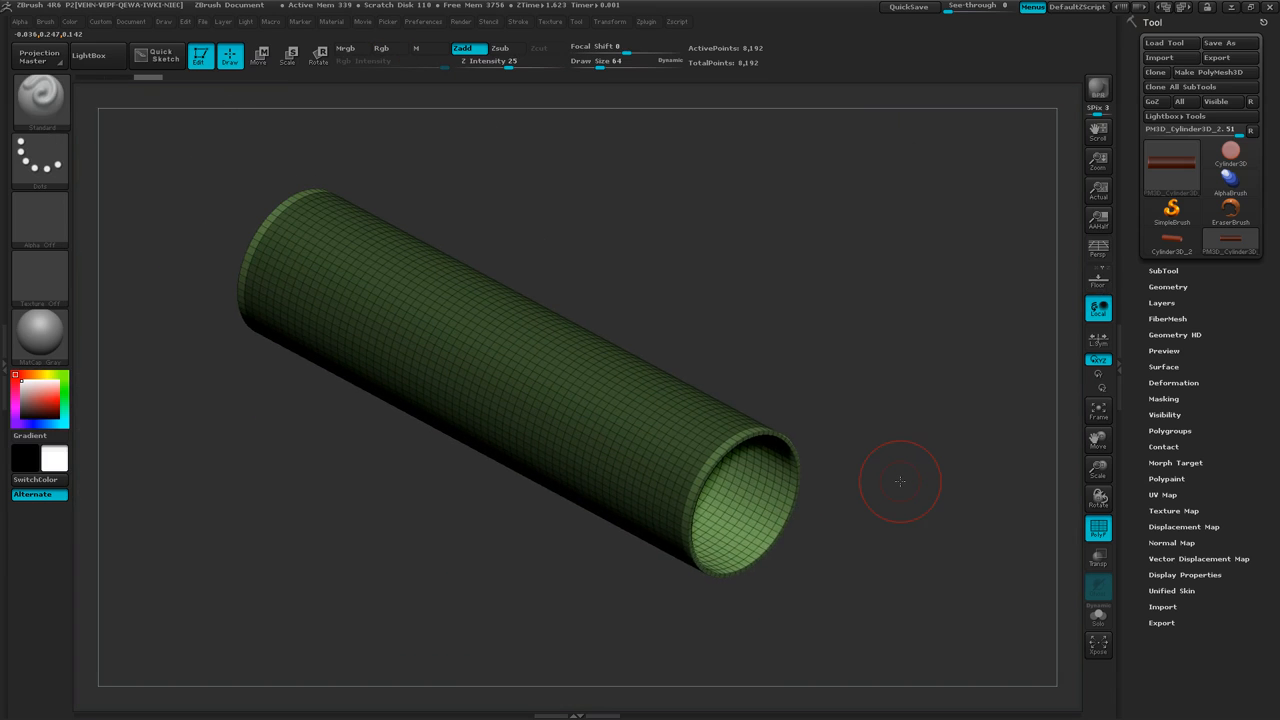
pyautogui.press('p')
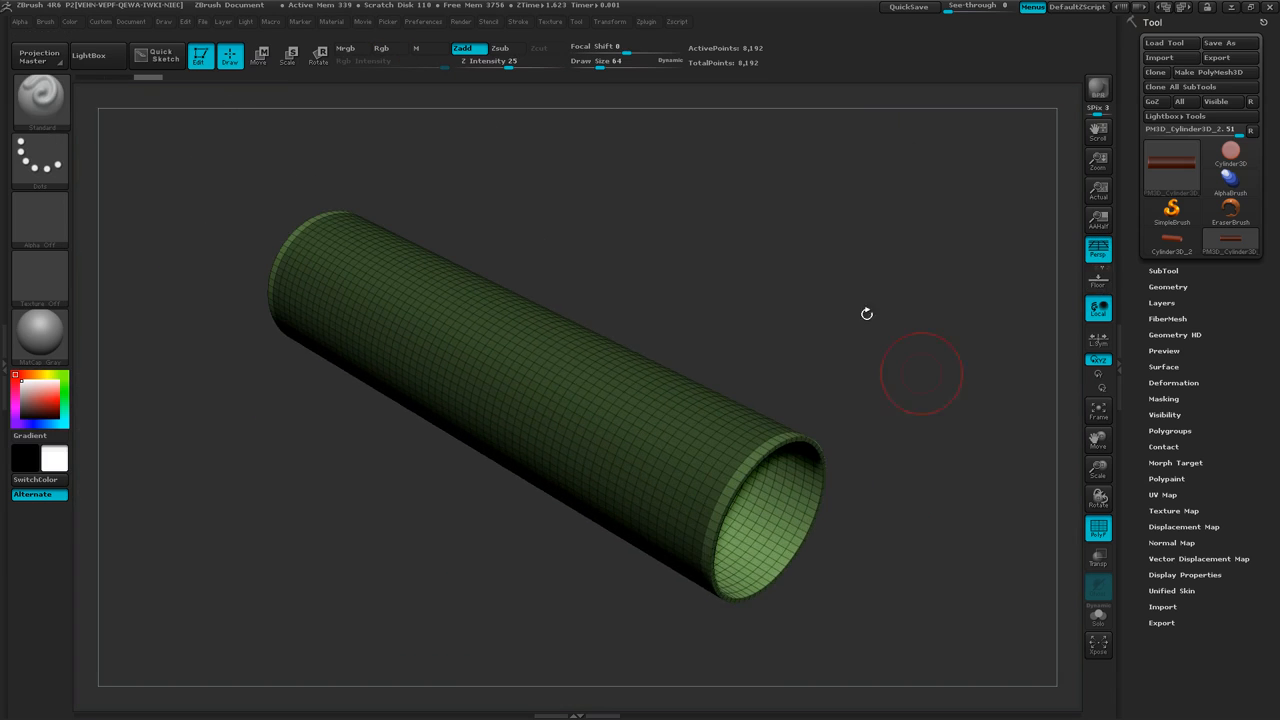
pyautogui.moveTo(826, 570)
pyautogui.keyDown('ctrl'); pyautogui.mouseDown(button='right')
pyautogui.moveTo(783, 563)
pyautogui.moveTo(789, 547)
pyautogui.mouseUp(button='right'); pyautogui.keyUp('ctrl')
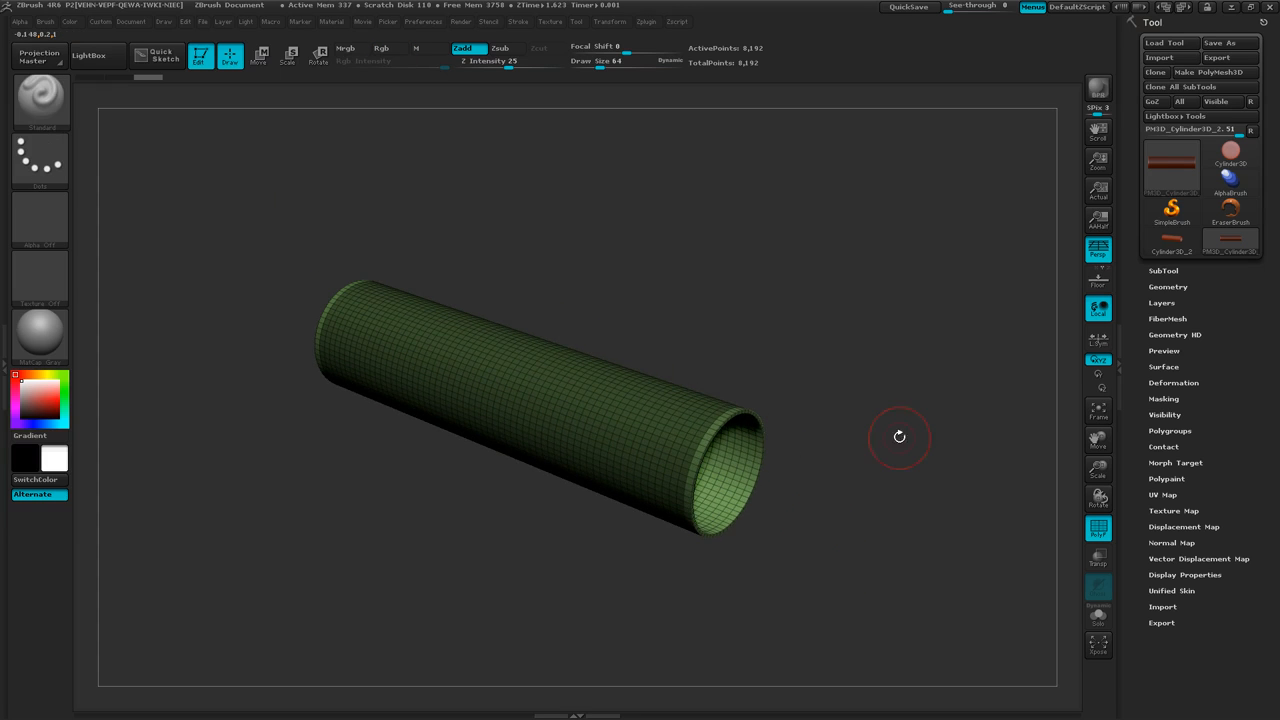
# Preview FiberMesh fibers on the tube's masked outer surface and set their Length to 25.
pyautogui.click(1168, 318)
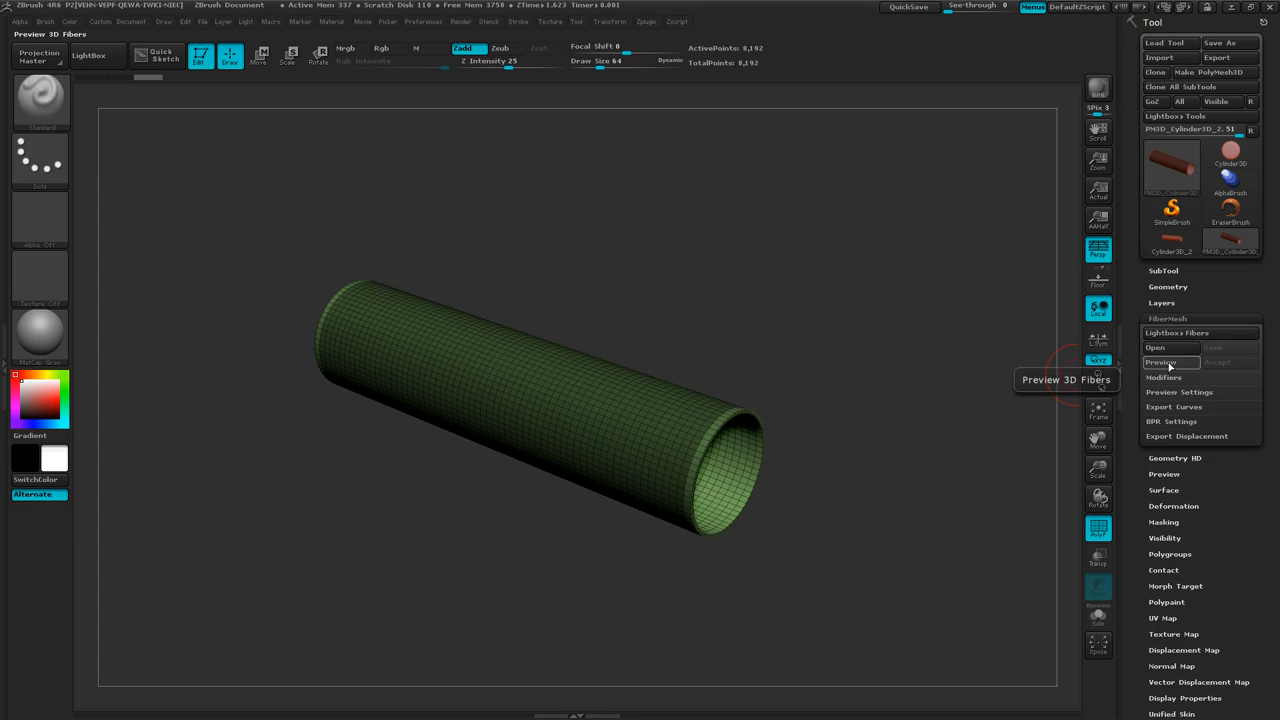
pyautogui.click(1168, 366)
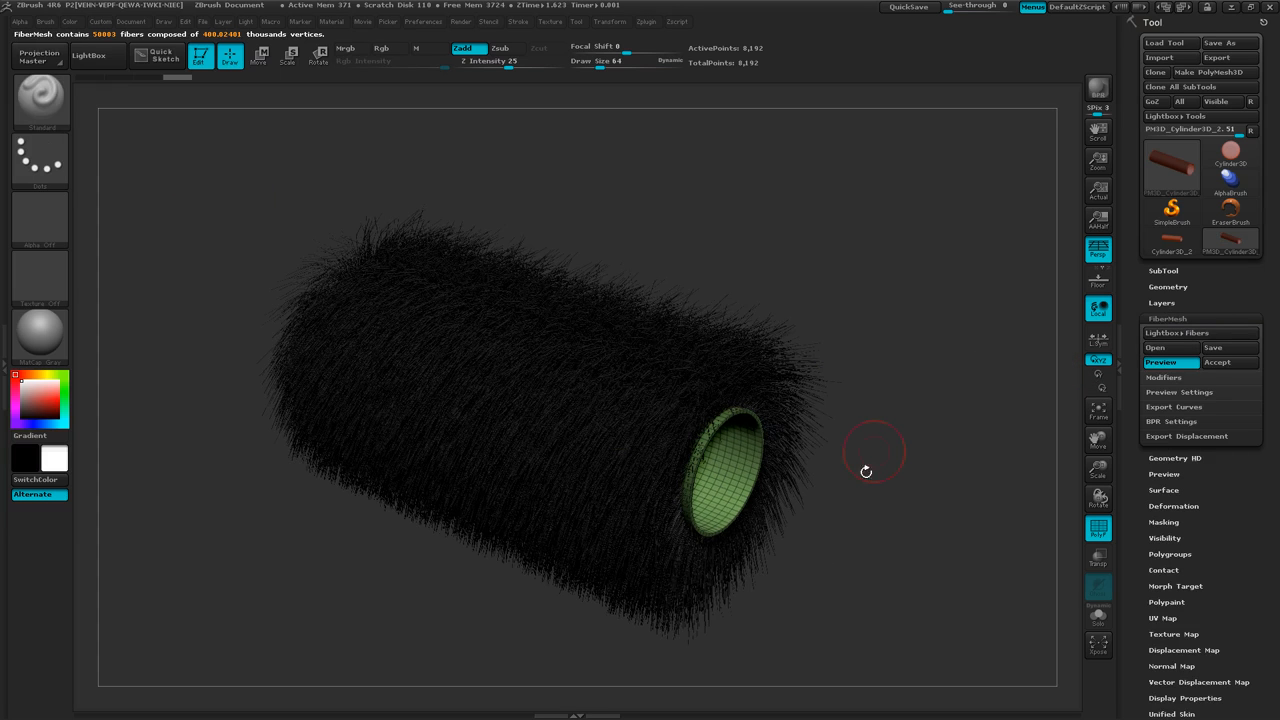
pyautogui.moveTo(870, 400); pyautogui.dragTo(900, 365)
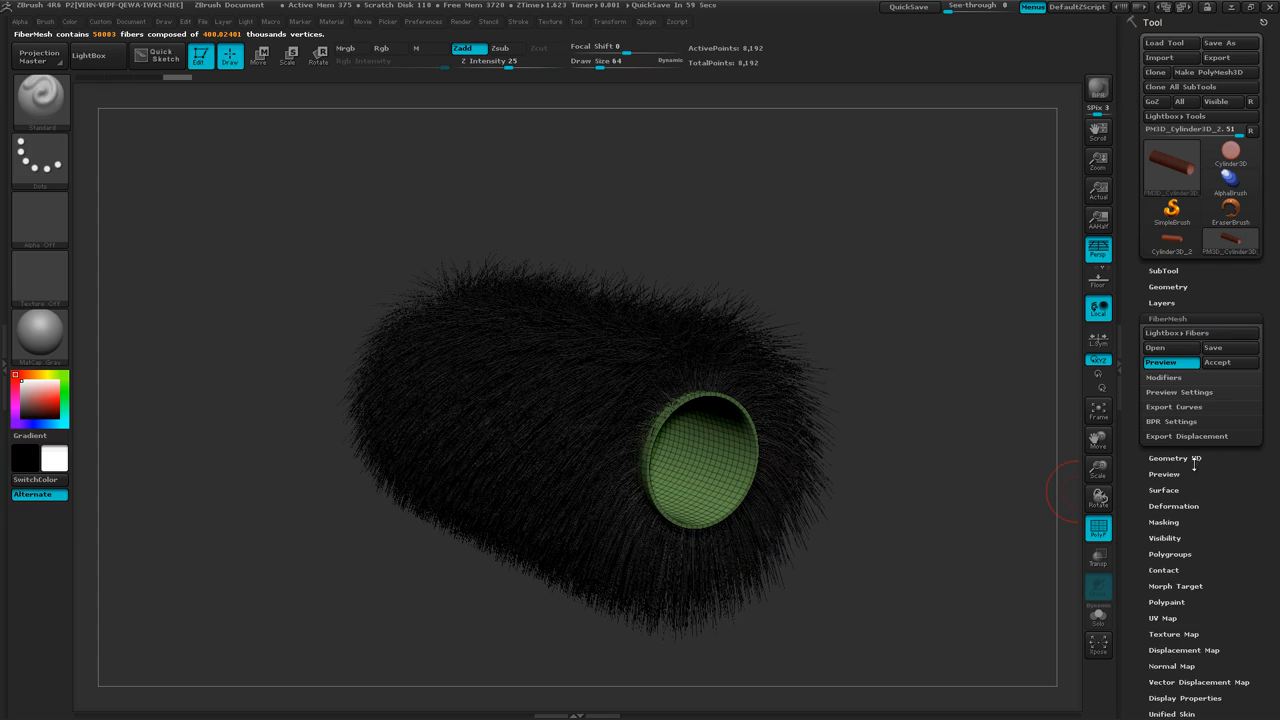
pyautogui.click(1164, 377)
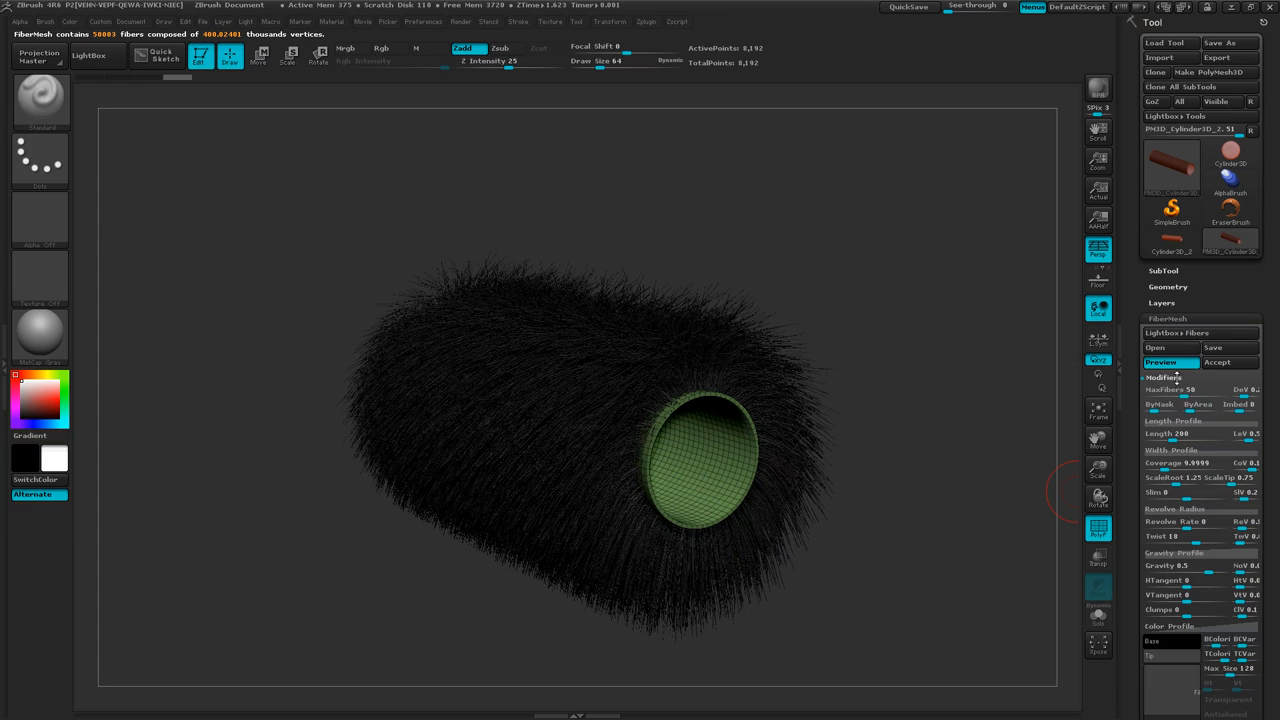
pyautogui.click(1182, 434)
pyautogui.write('25')
pyautogui.press('Return')
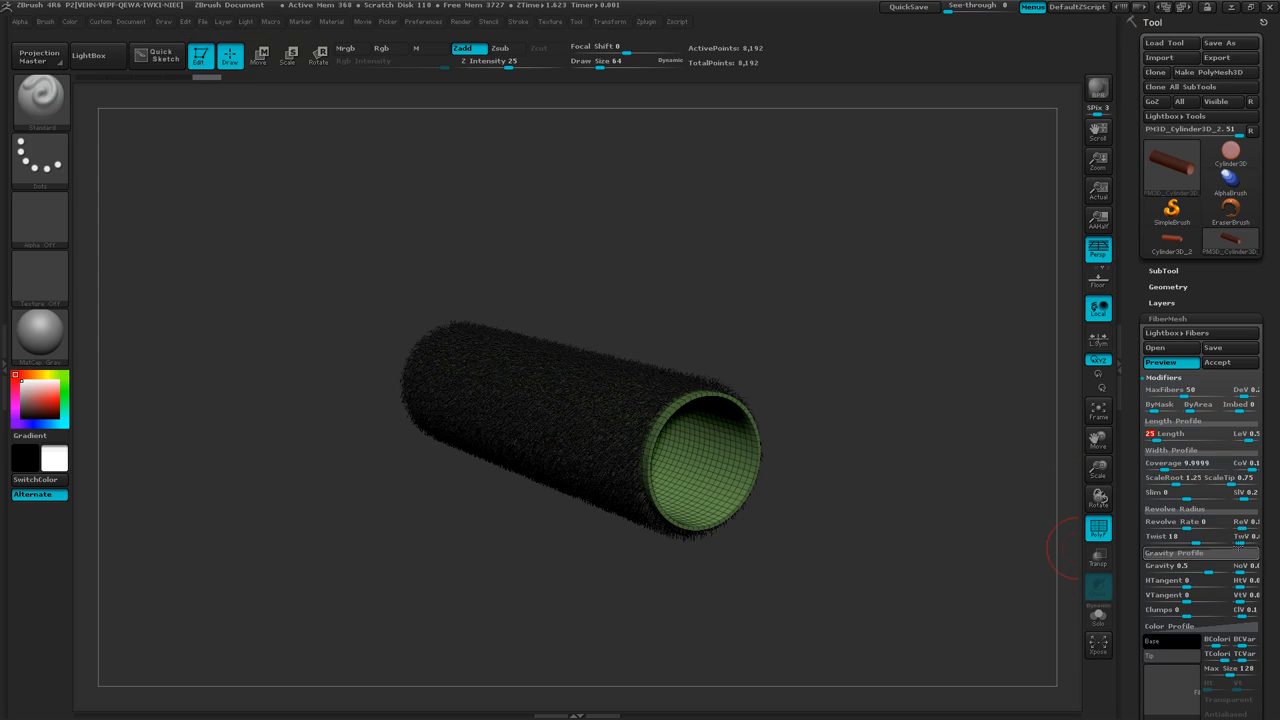
# Widen the fibers by setting ScaleRoot to 2 and ScaleTip to 3.
pyautogui.click(1181, 480)
pyautogui.write('2')
pyautogui.press('Return')
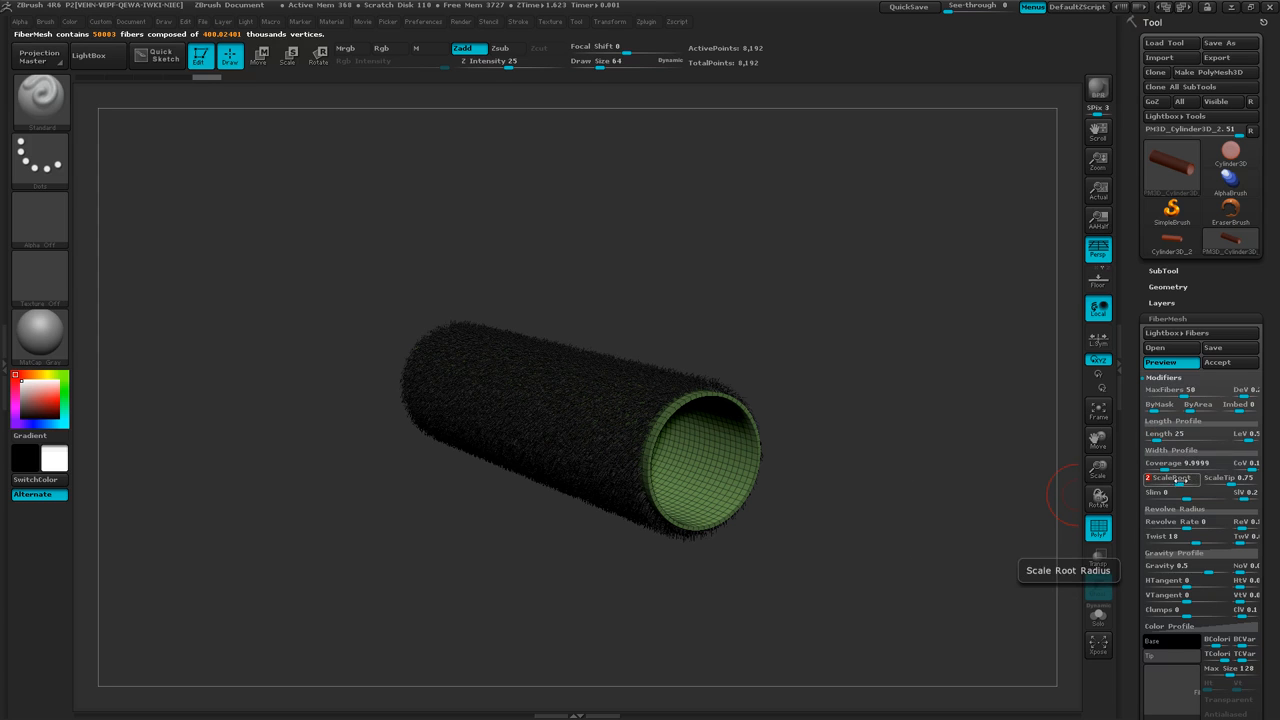
pyautogui.click(1222, 478)
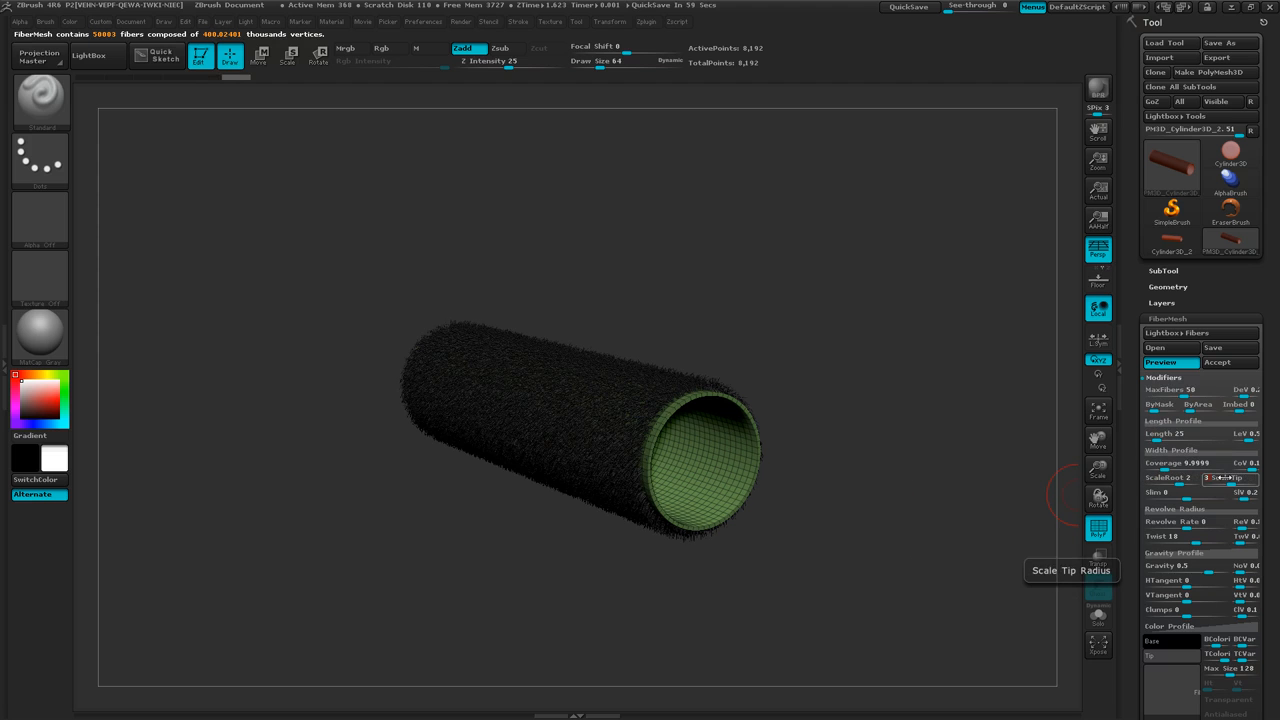
pyautogui.press('Return')
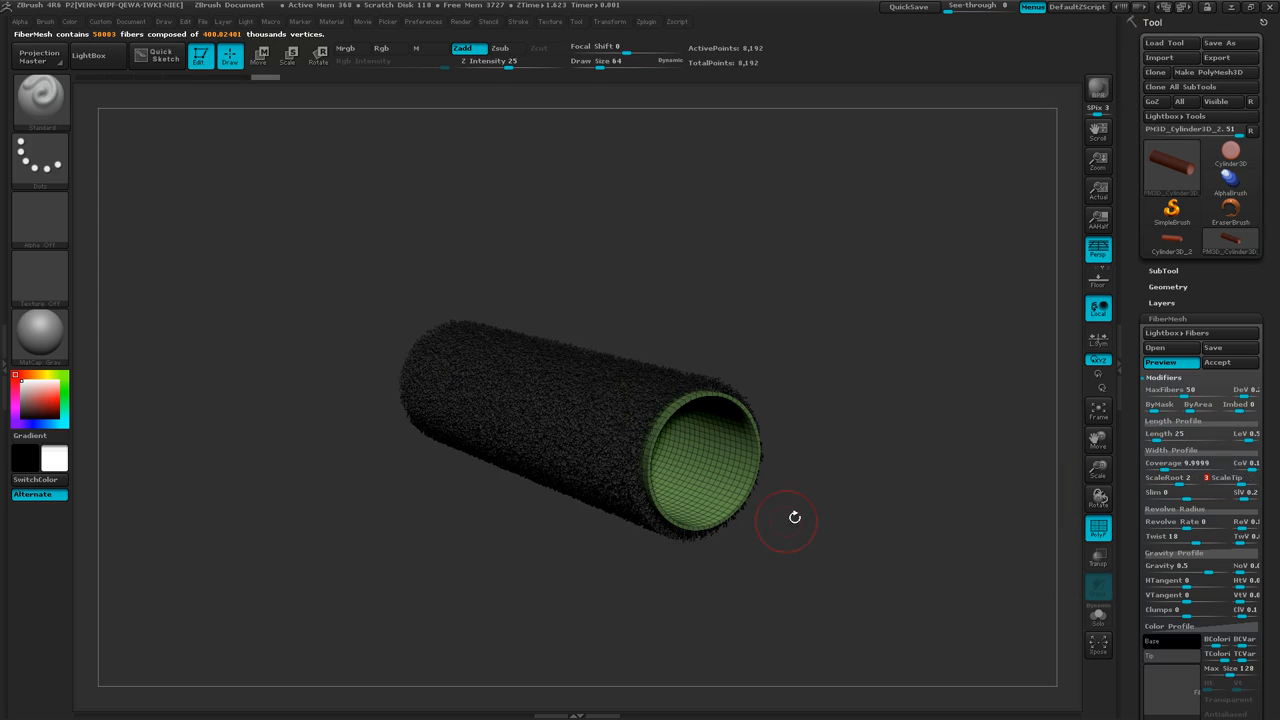
# Hide the polyframe and set the fibers' base color to light grey and their tip color to white.
pyautogui.moveTo(818, 505); pyautogui.dragTo(829, 514)
pyautogui.keyDown('ctrl'); pyautogui.moveTo(825, 513); pyautogui.dragTo(899, 526, button='right'); pyautogui.keyUp('ctrl')
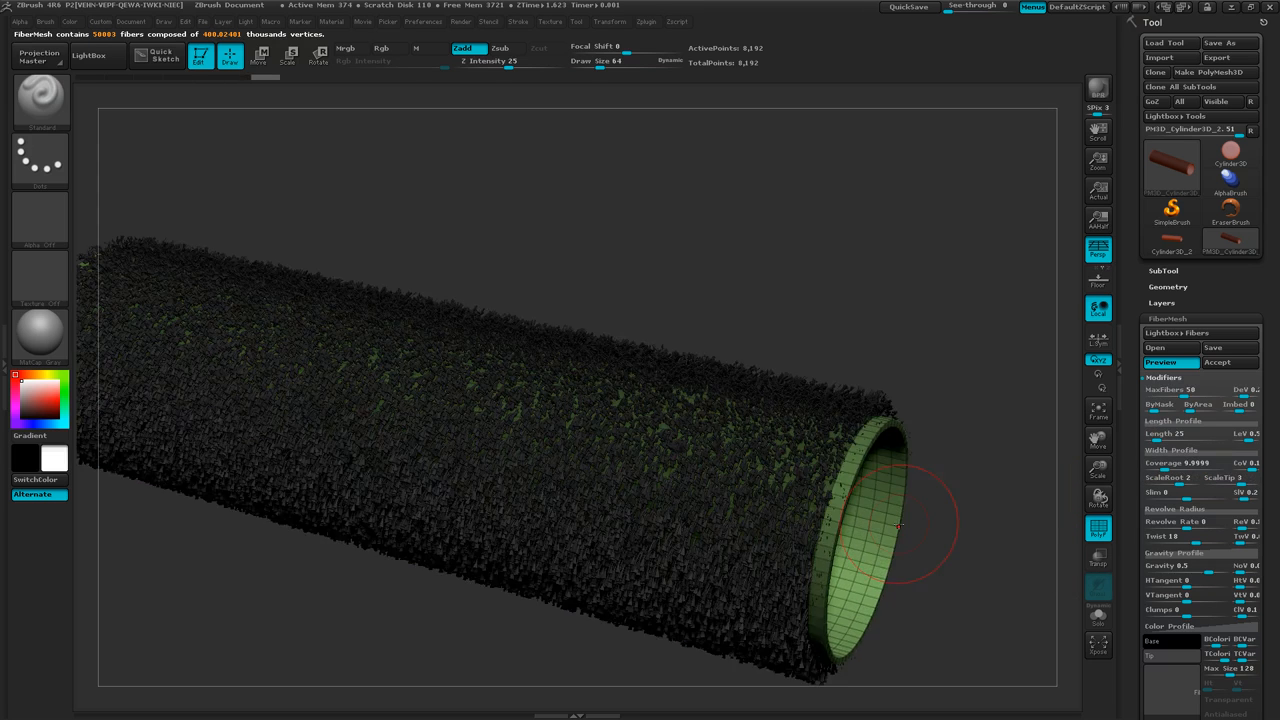
pyautogui.moveTo(895, 562); pyautogui.dragTo(893, 546)
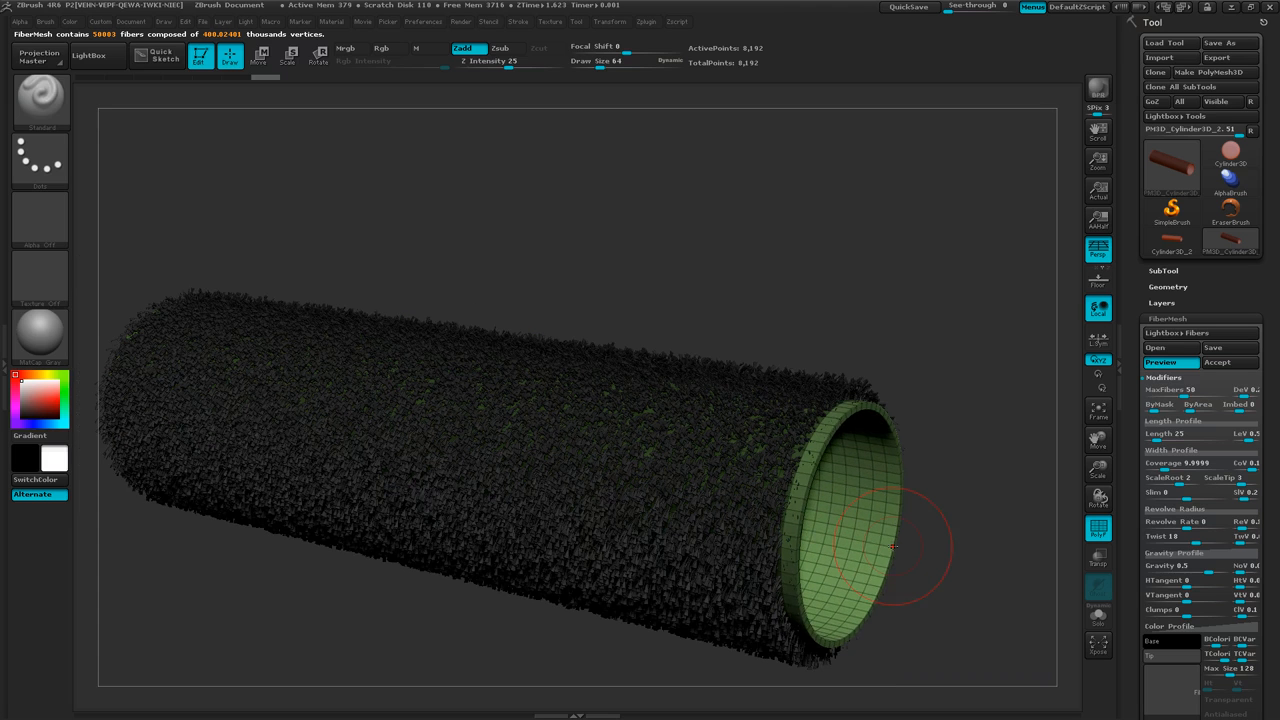
pyautogui.hotkey('shift', 'f')
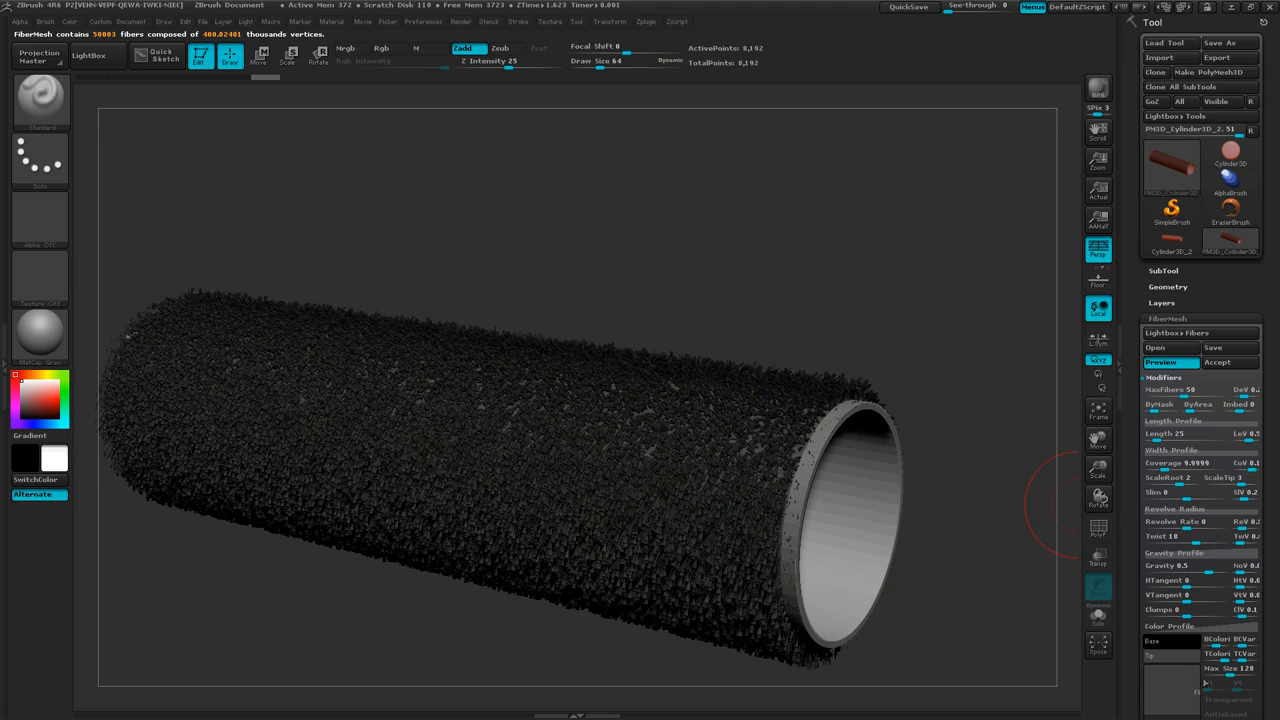
pyautogui.click(1175, 643)
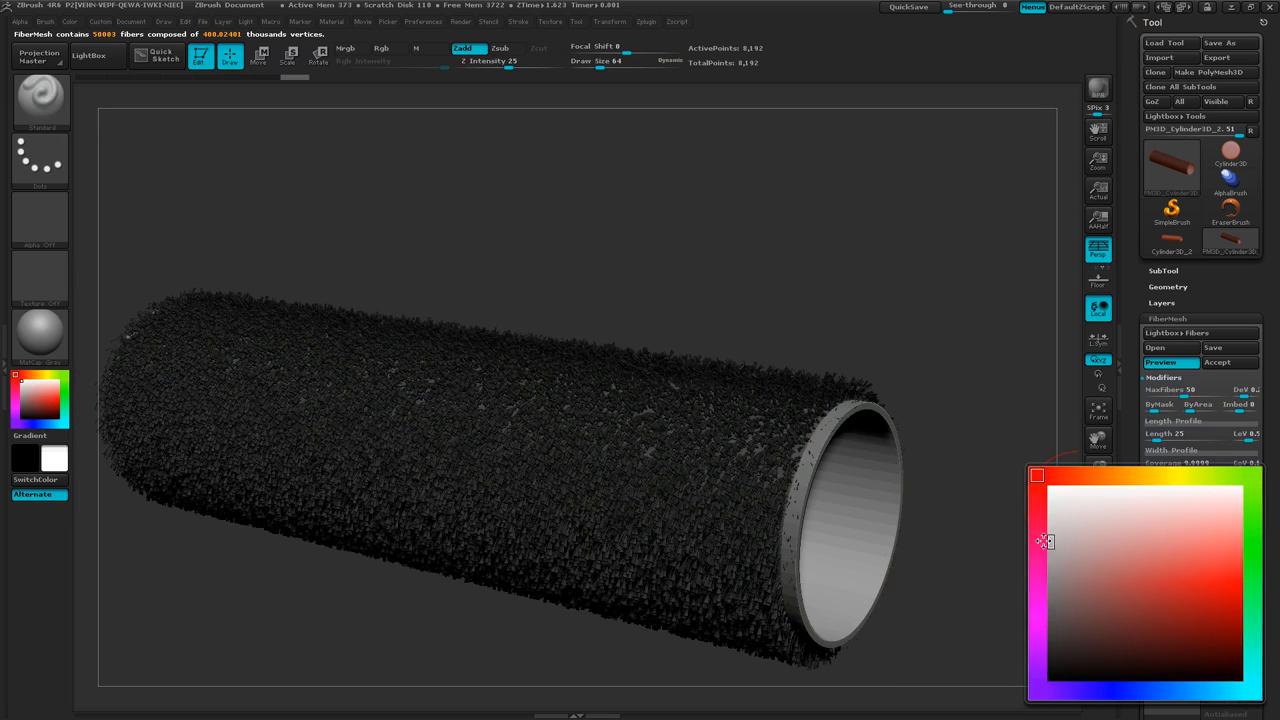
pyautogui.click(1046, 537)
pyautogui.click(1158, 655)
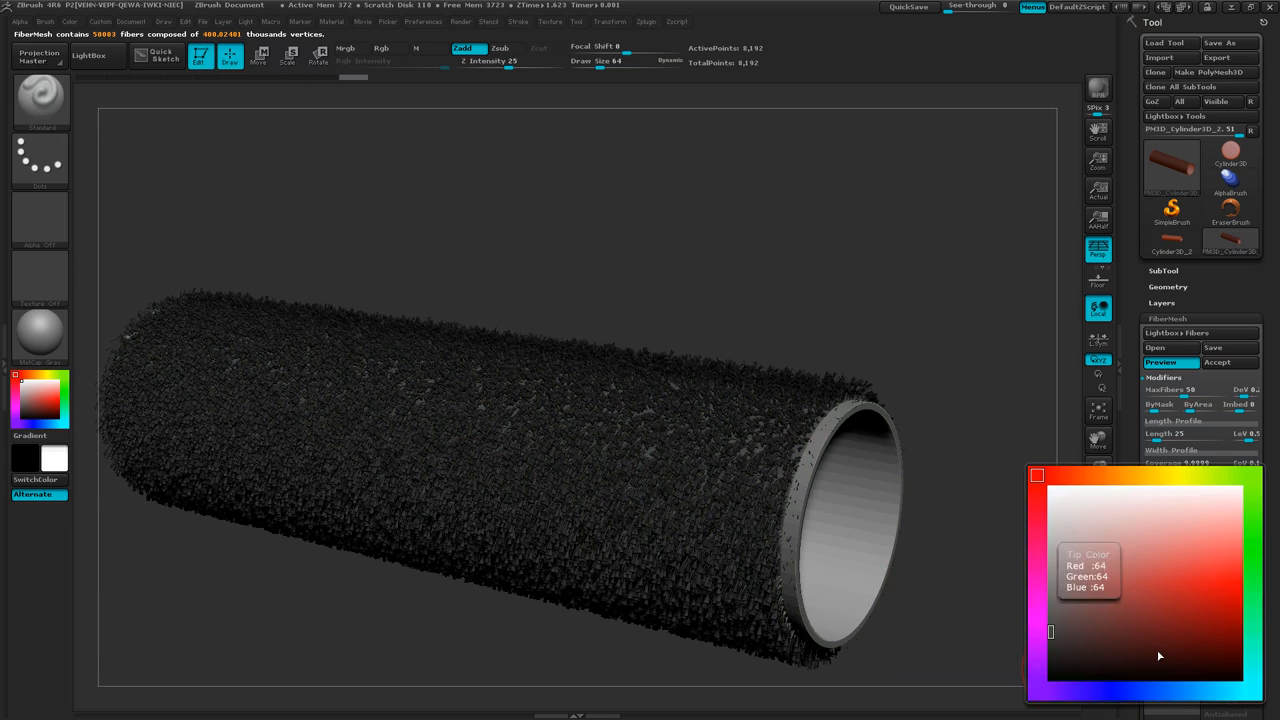
pyautogui.click(1047, 489)
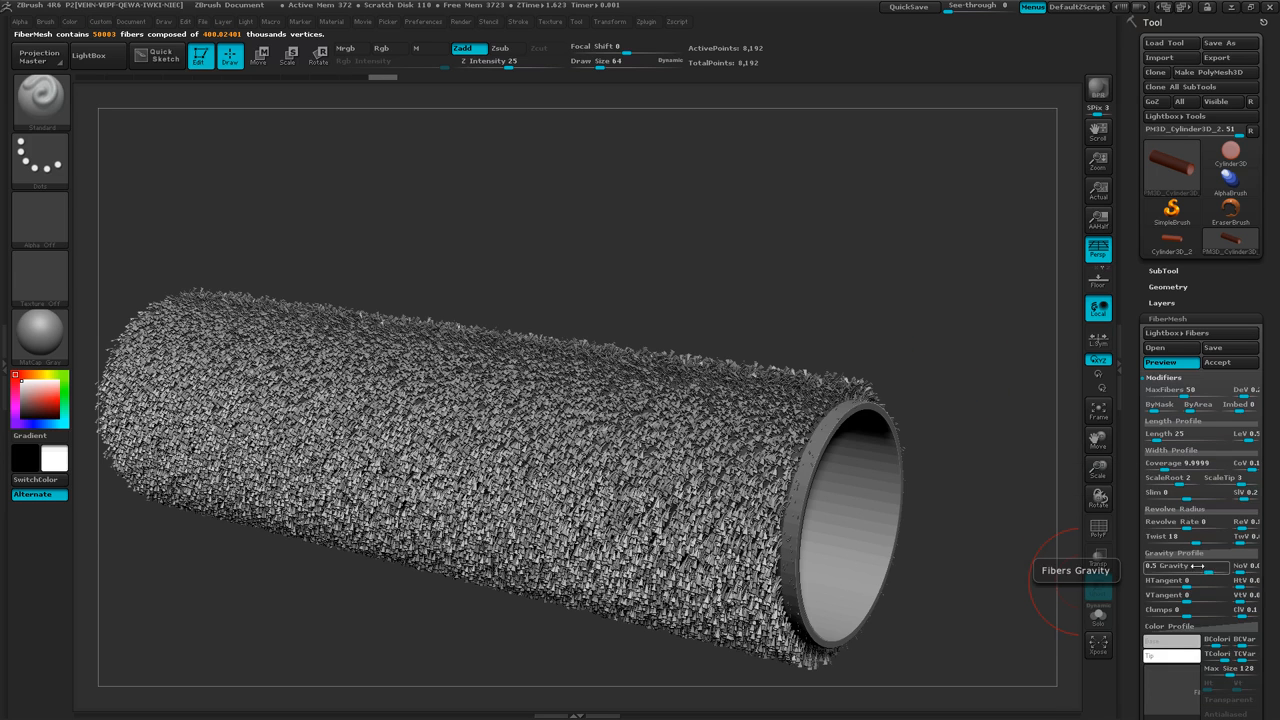
# Set the fibers' Gravity to 0 and make a BPR render of the fiber-covered tube.
pyautogui.moveTo(1207, 572); pyautogui.dragTo(1148, 572)
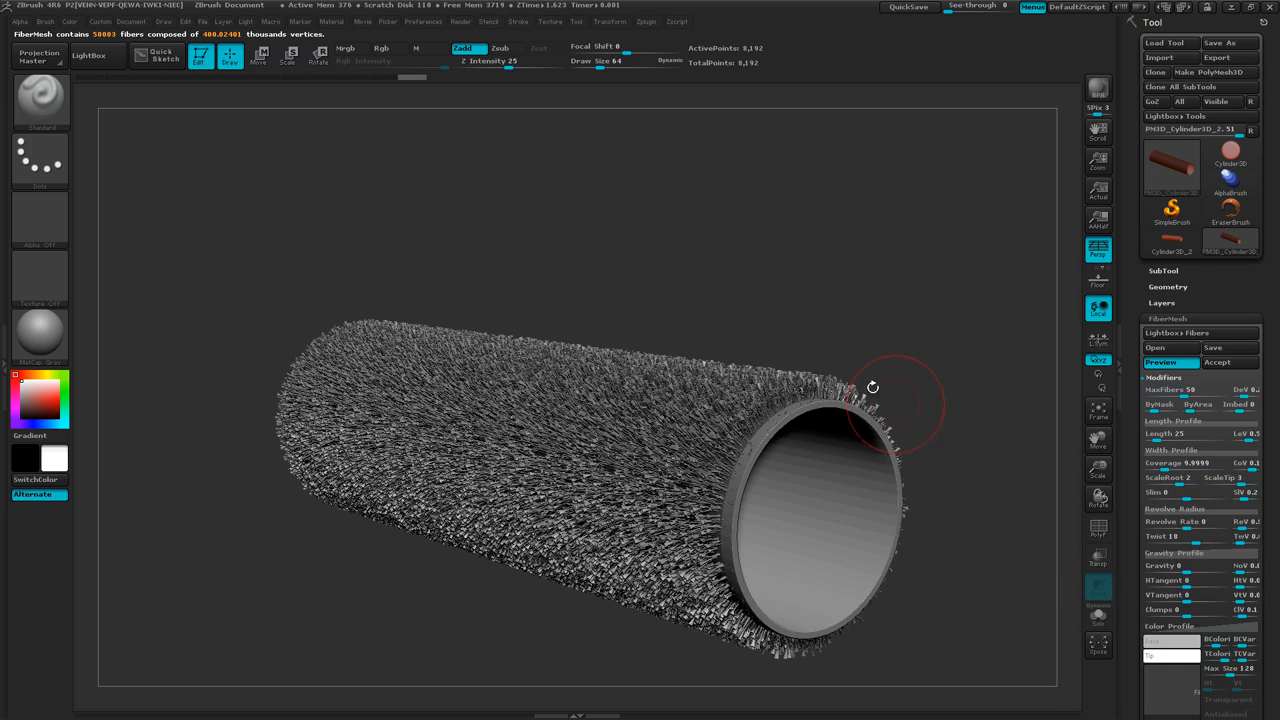
pyautogui.moveTo(925, 346); pyautogui.dragTo(1033, 170)
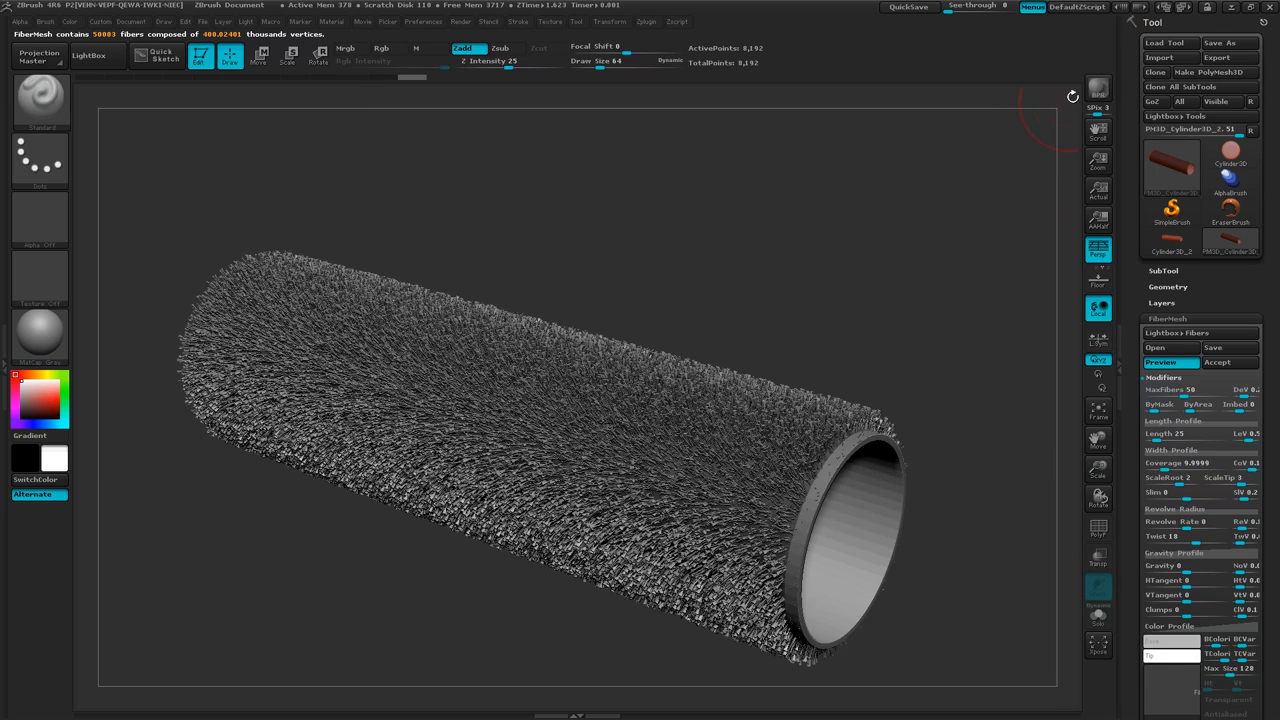
pyautogui.click(1098, 88)
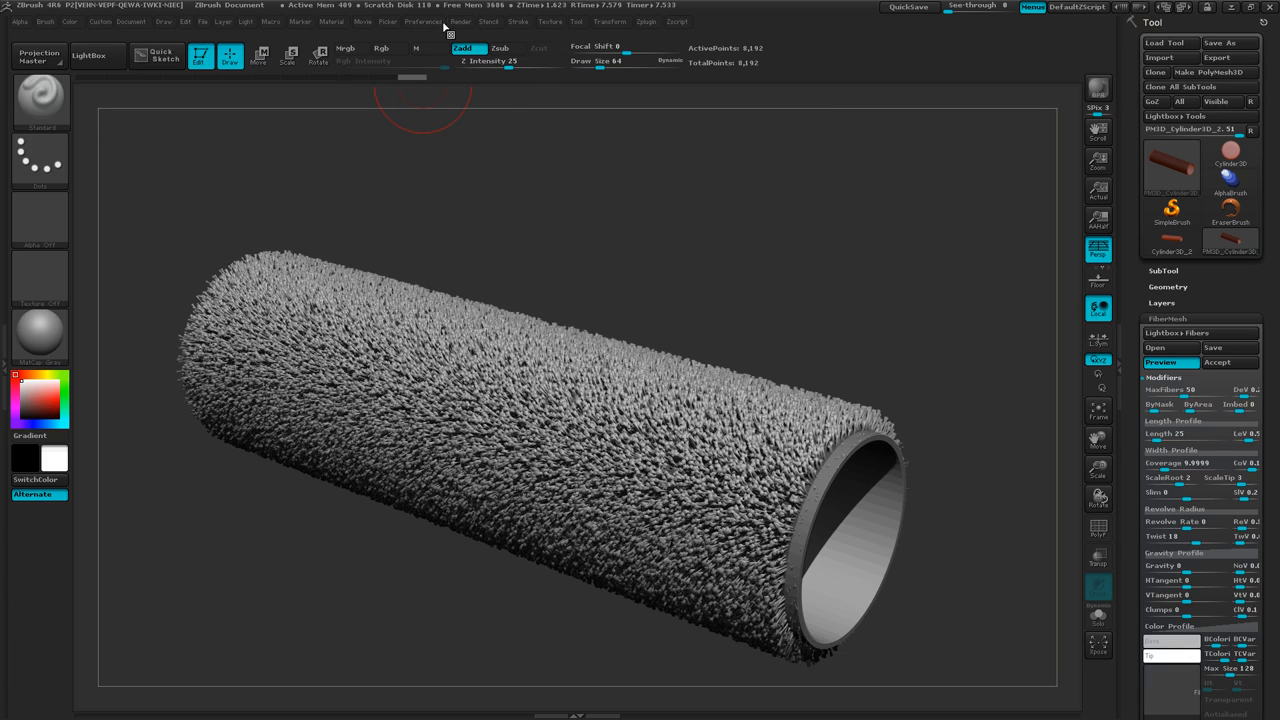
# Turn off Shadows in the render properties.
pyautogui.click(460, 21)
pyautogui.click(511, 114)
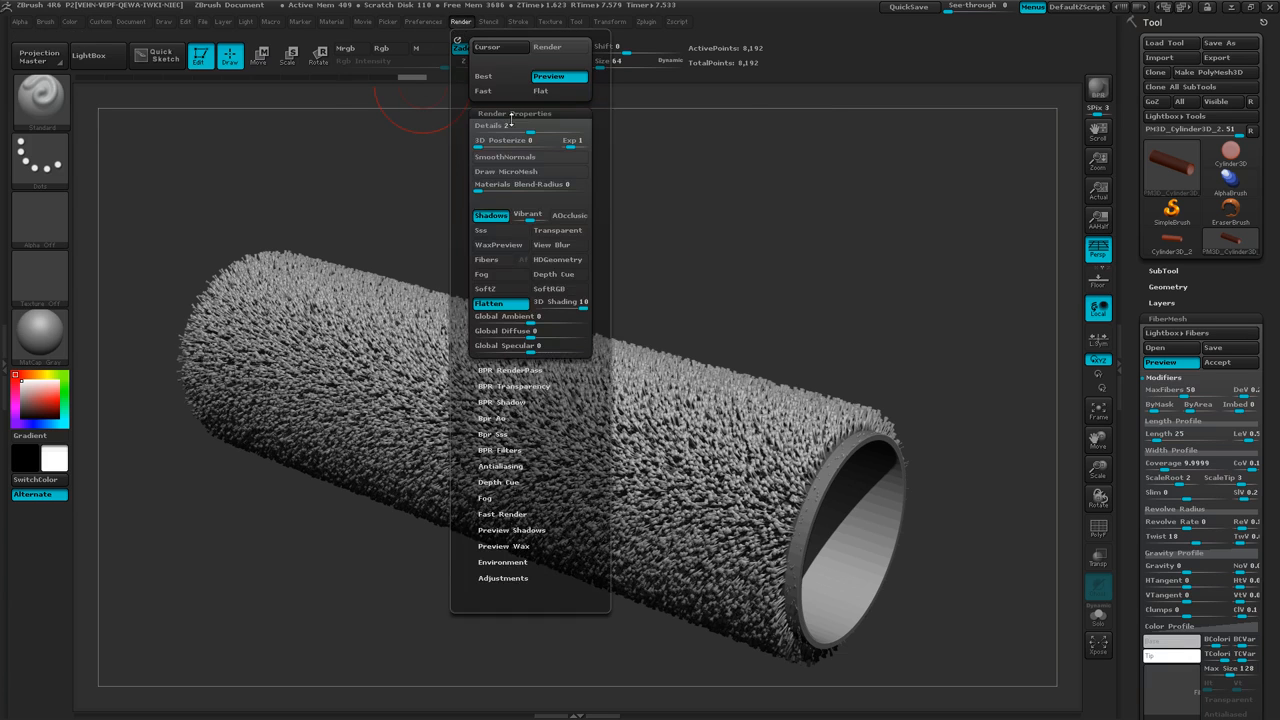
pyautogui.click(491, 216)
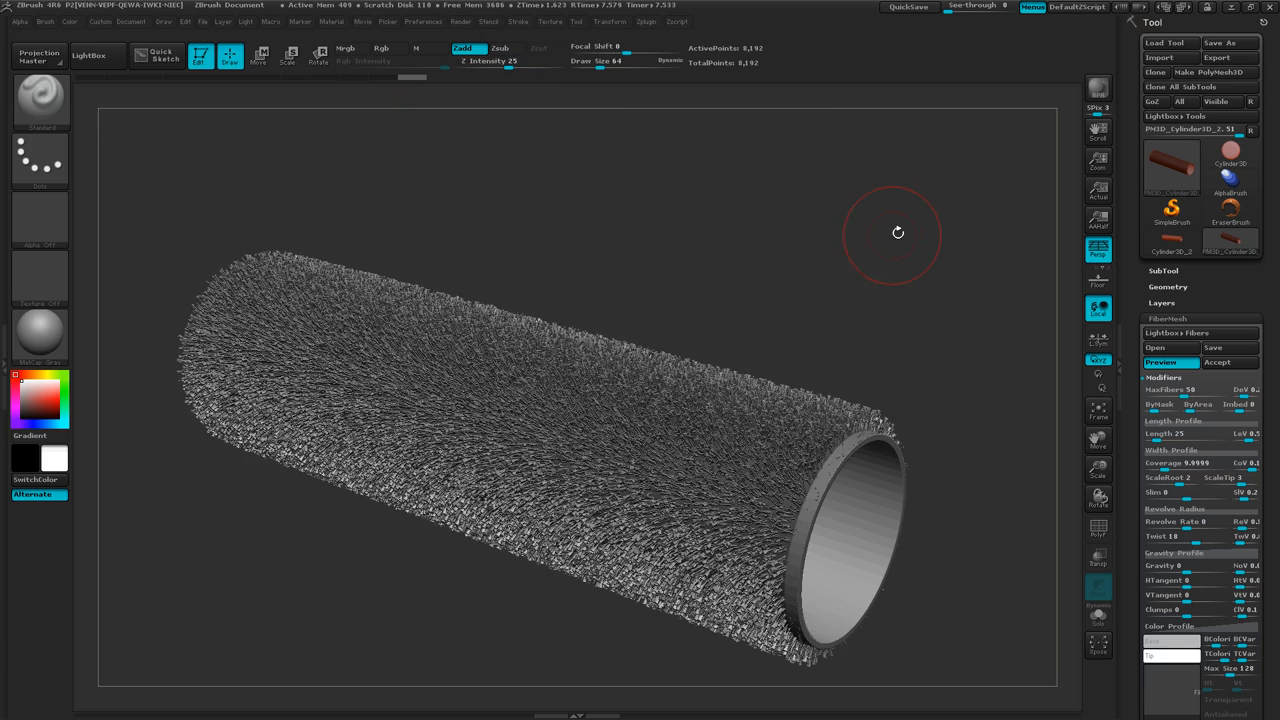
# Turn off perspective and line up a straight side view showing the whole fiber-covered tube.
pyautogui.moveTo(898, 232); pyautogui.dragTo(882, 272)
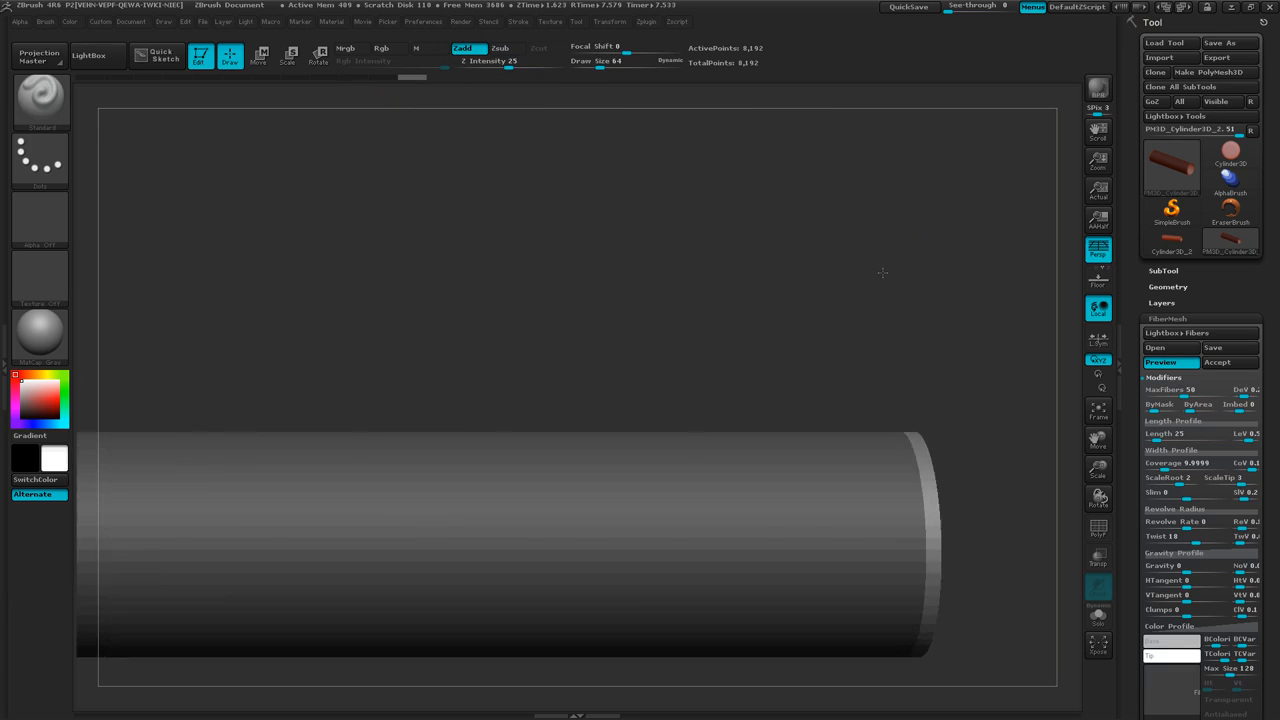
pyautogui.press('p')
pyautogui.keyDown('ctrl'); pyautogui.moveTo(948, 338); pyautogui.dragTo(886, 327, button='right'); pyautogui.keyUp('ctrl')
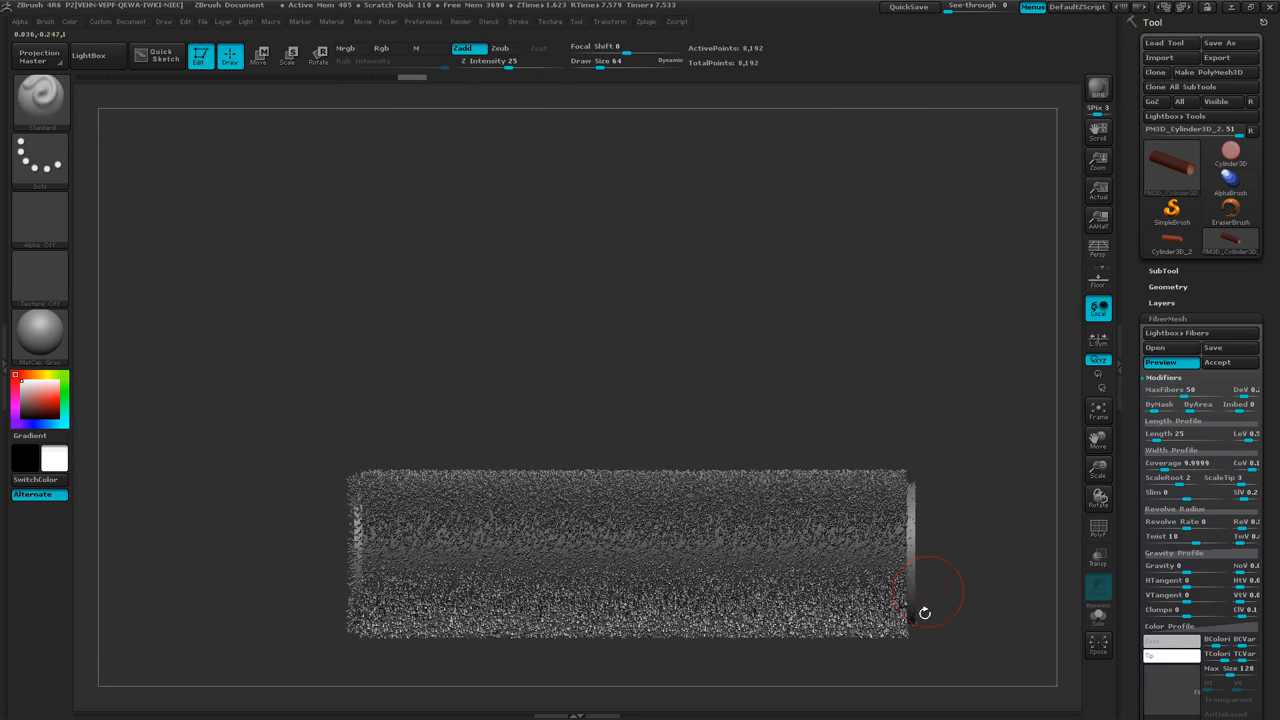
pyautogui.moveTo(936, 555); pyautogui.dragTo(915, 445)
pyautogui.moveTo(287, 466); pyautogui.dragTo(333, 456)
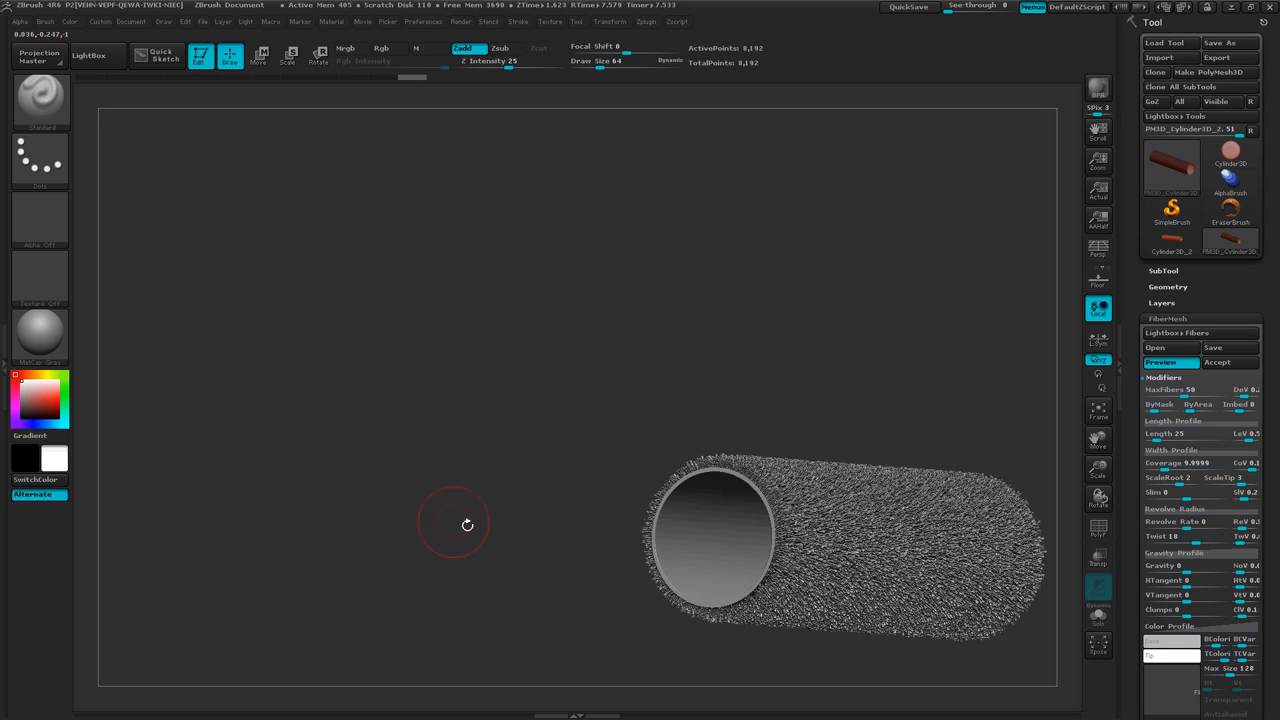
pyautogui.moveTo(467, 525); pyautogui.dragTo(425, 515)
# Try to clear the mask from the edge at the tube's left end with the MaskCircle brush.
pyautogui.press('ctrl')
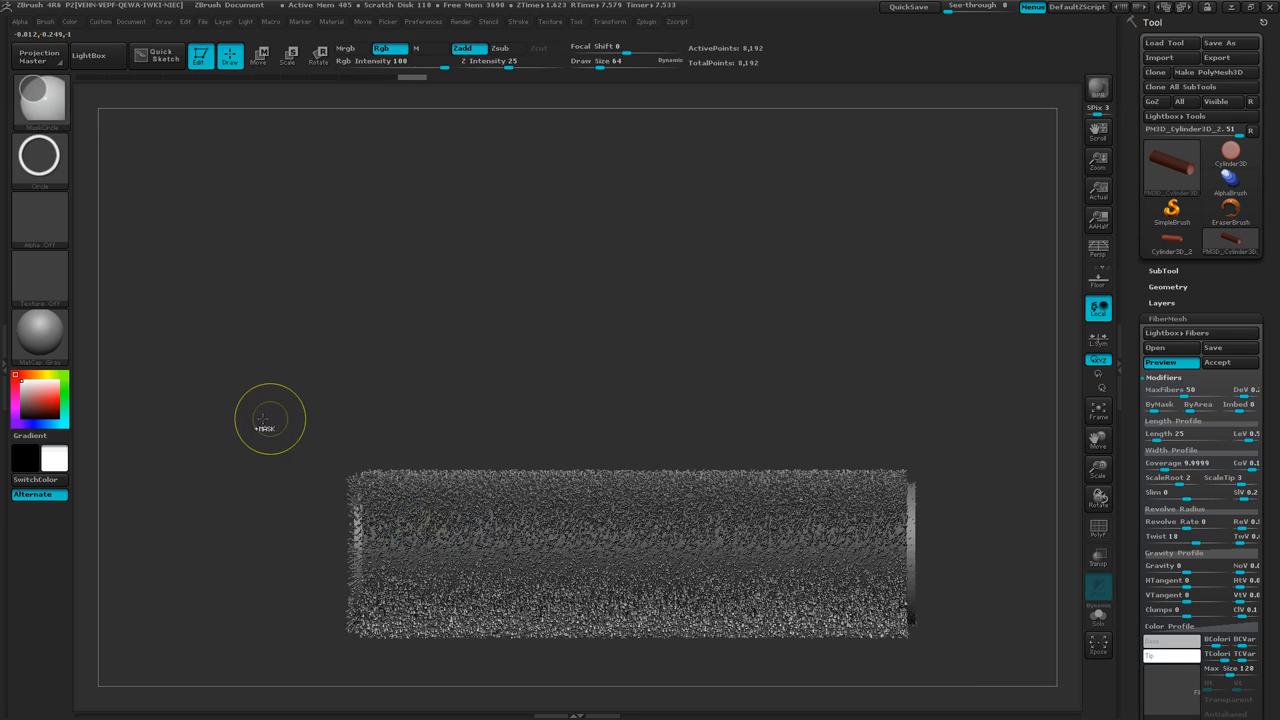
pyautogui.press('alt')
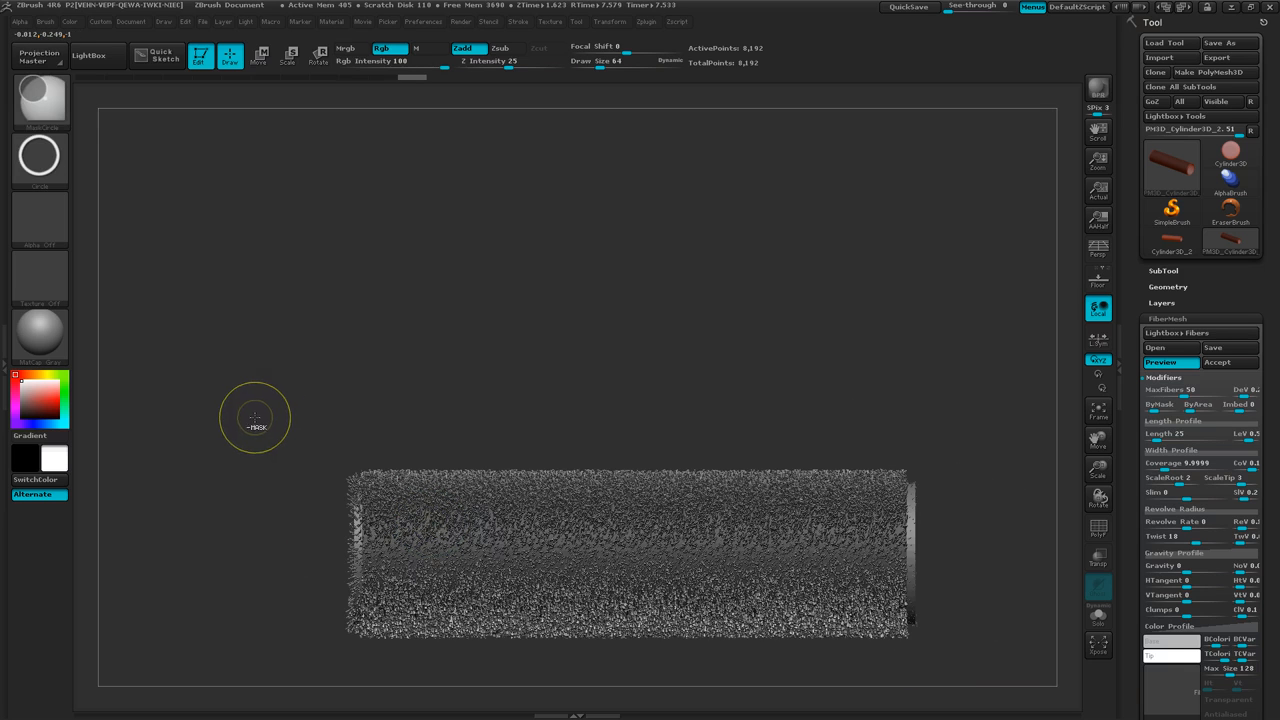
pyautogui.keyDown('ctrl'); pyautogui.keyDown('alt'); pyautogui.moveTo(255, 417); pyautogui.dragTo(276, 485); pyautogui.keyUp('alt'); pyautogui.keyUp('ctrl')
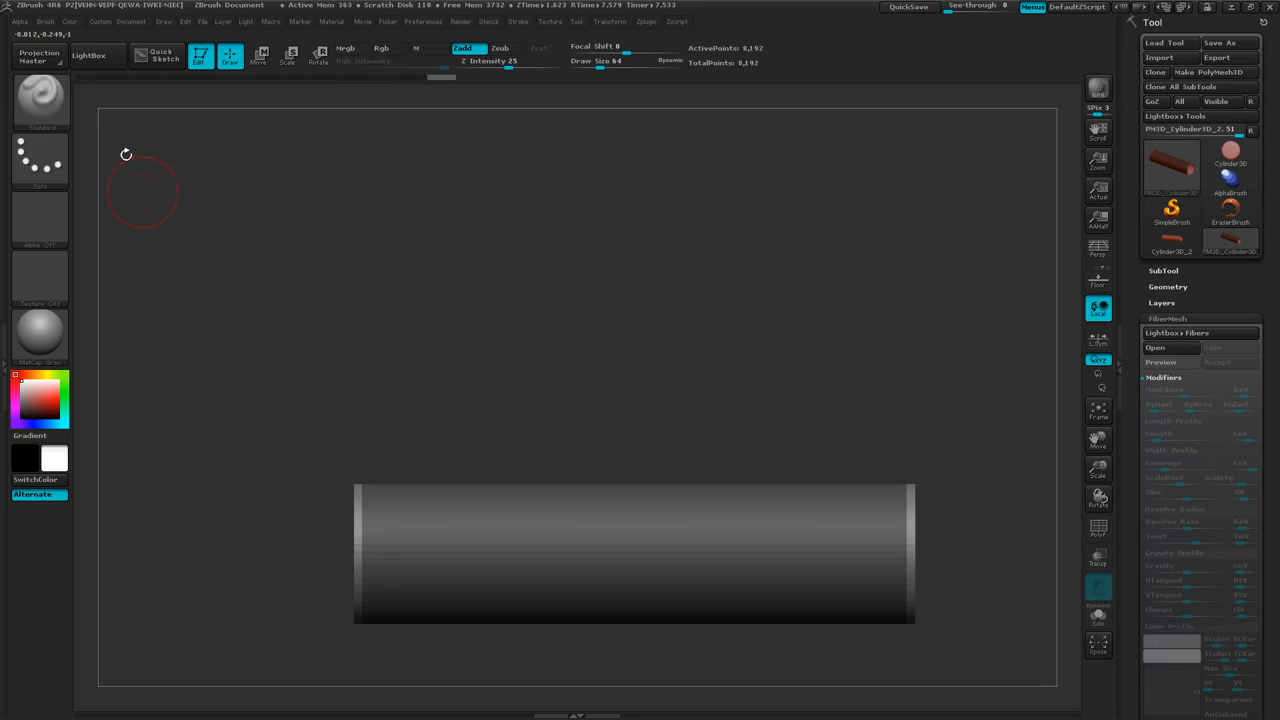
# Switch the masking brush to MaskPen, unmask the edge ring at the tube's left end, and preview the fibers again.
pyautogui.click(50, 103)
pyautogui.click(175, 115)
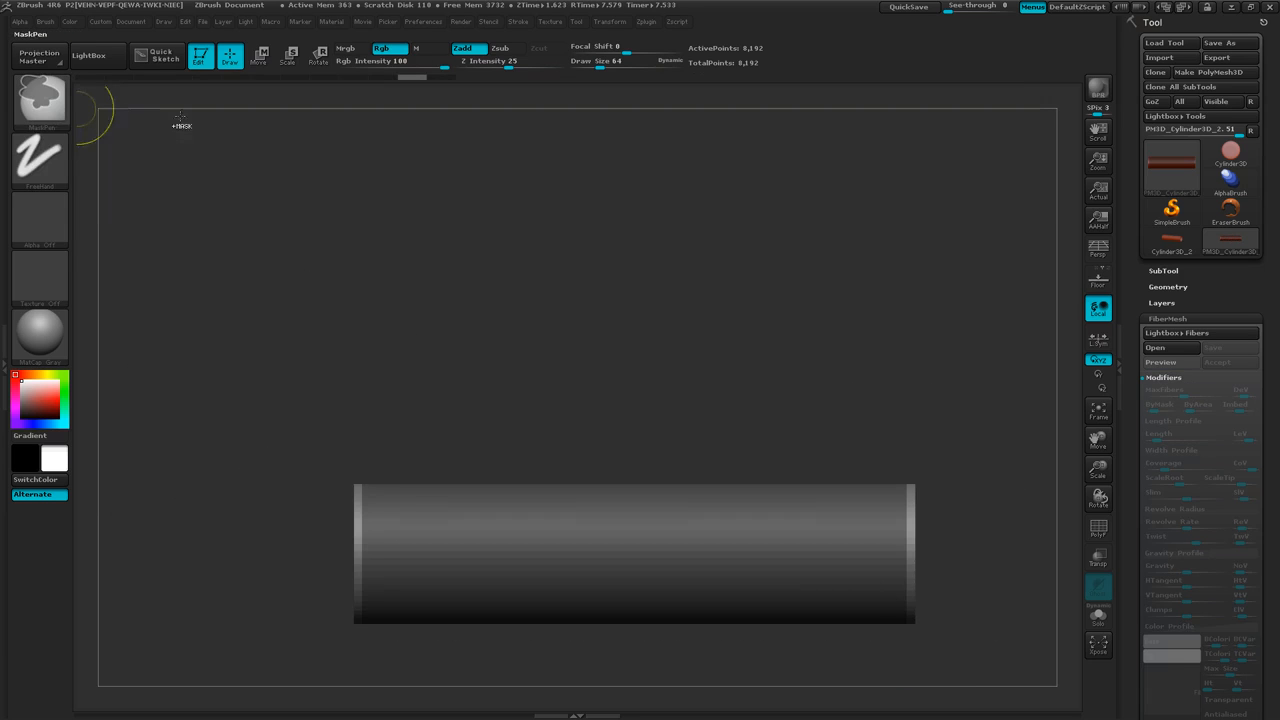
pyautogui.keyDown('ctrl'); pyautogui.moveTo(243, 407); pyautogui.dragTo(361, 683); pyautogui.keyUp('ctrl')
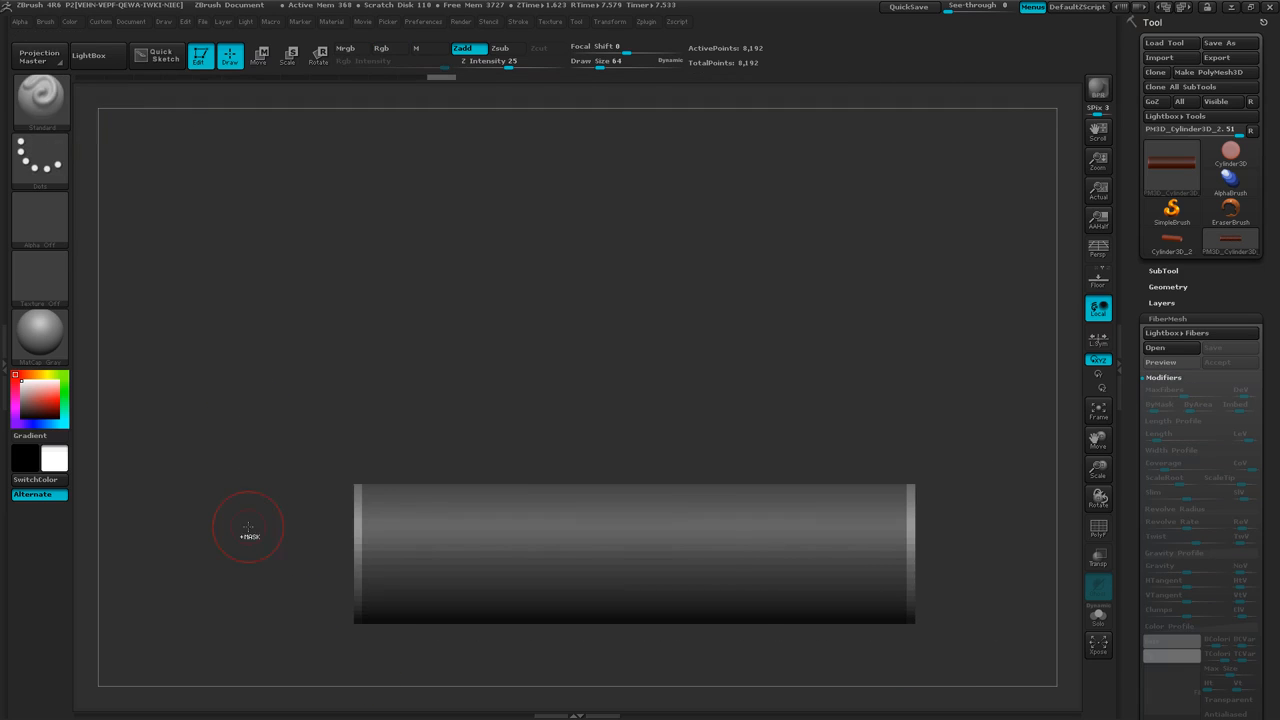
pyautogui.click(1170, 362)
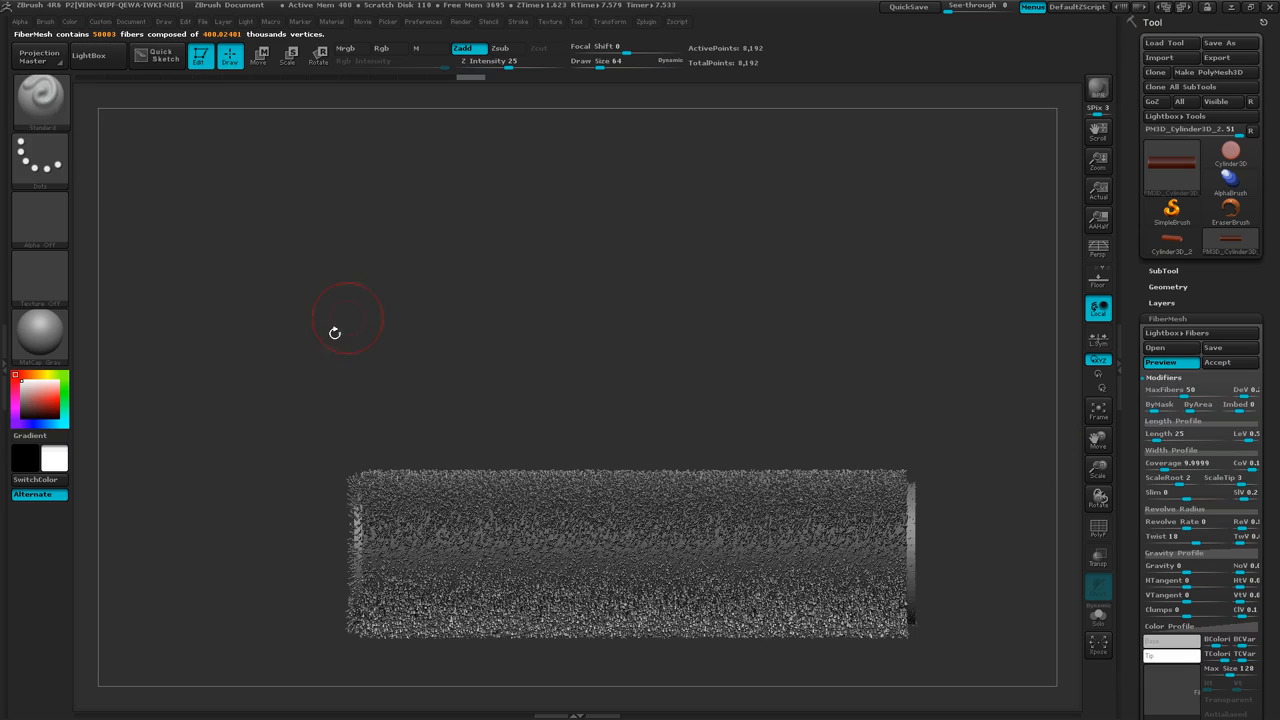
pyautogui.press('ctrl')
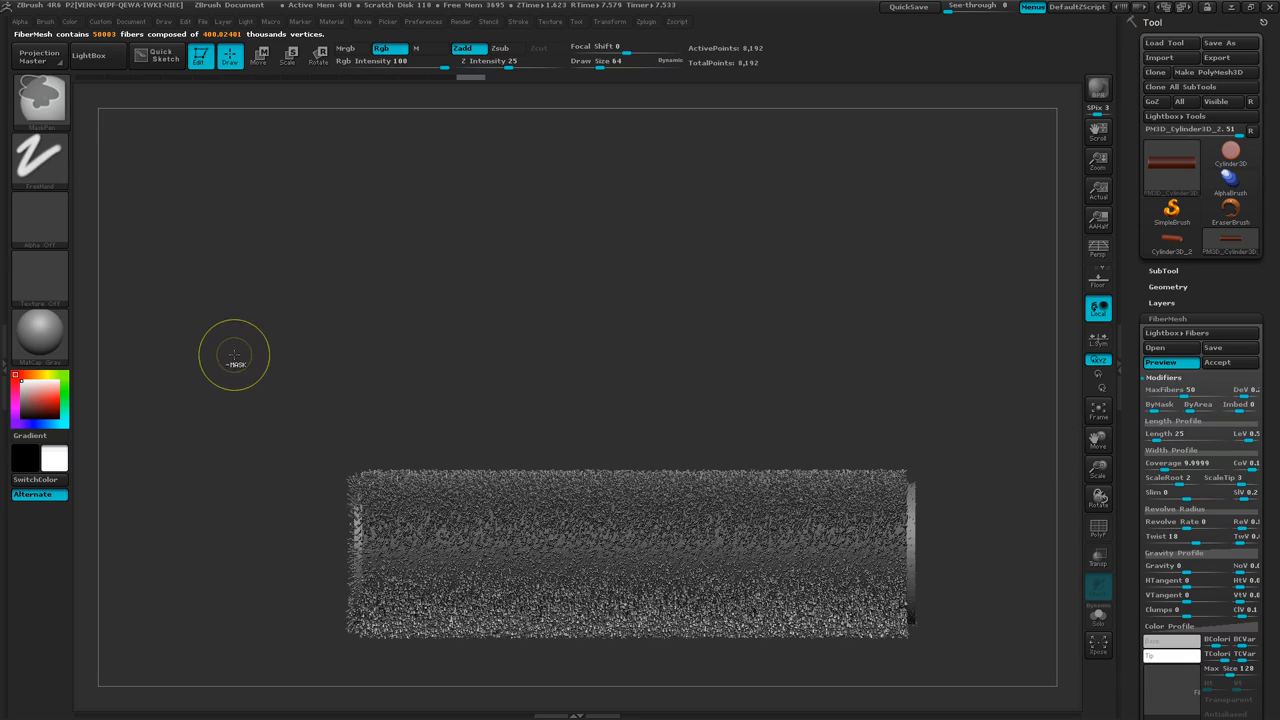
pyautogui.keyDown('ctrl'); pyautogui.moveTo(199, 370); pyautogui.dragTo(369, 713); pyautogui.keyUp('ctrl')
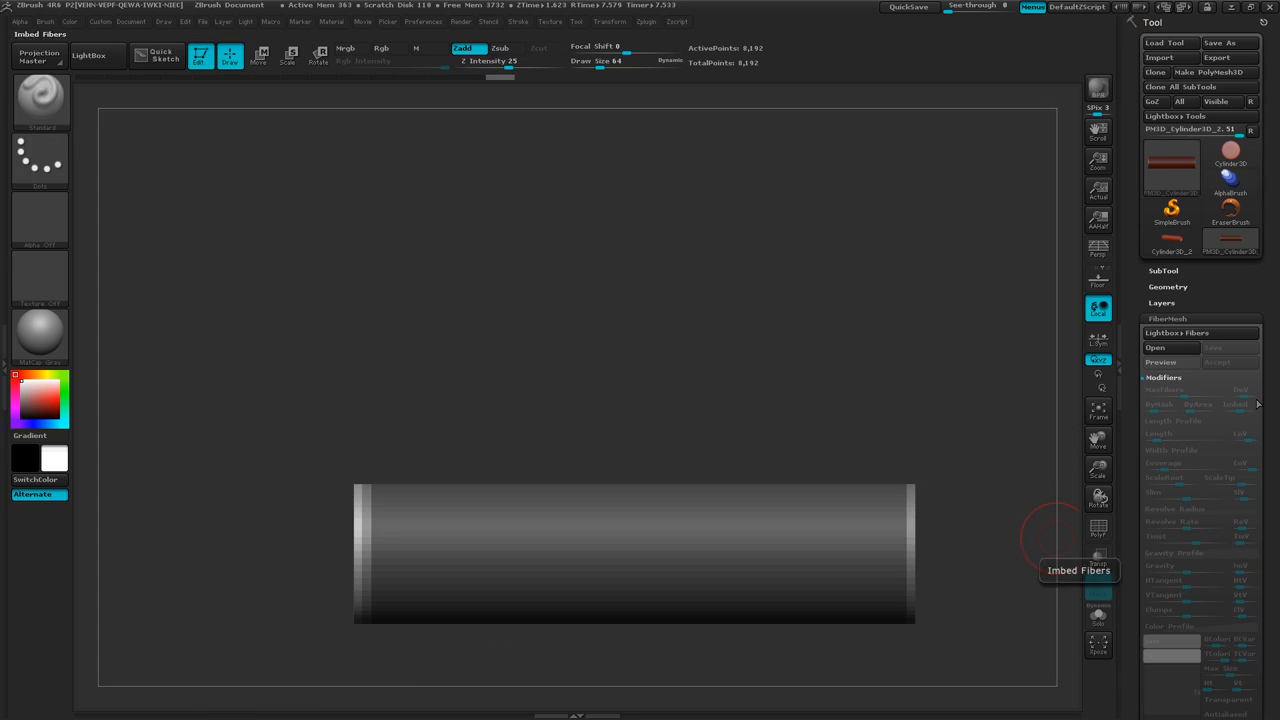
pyautogui.click(1167, 366)
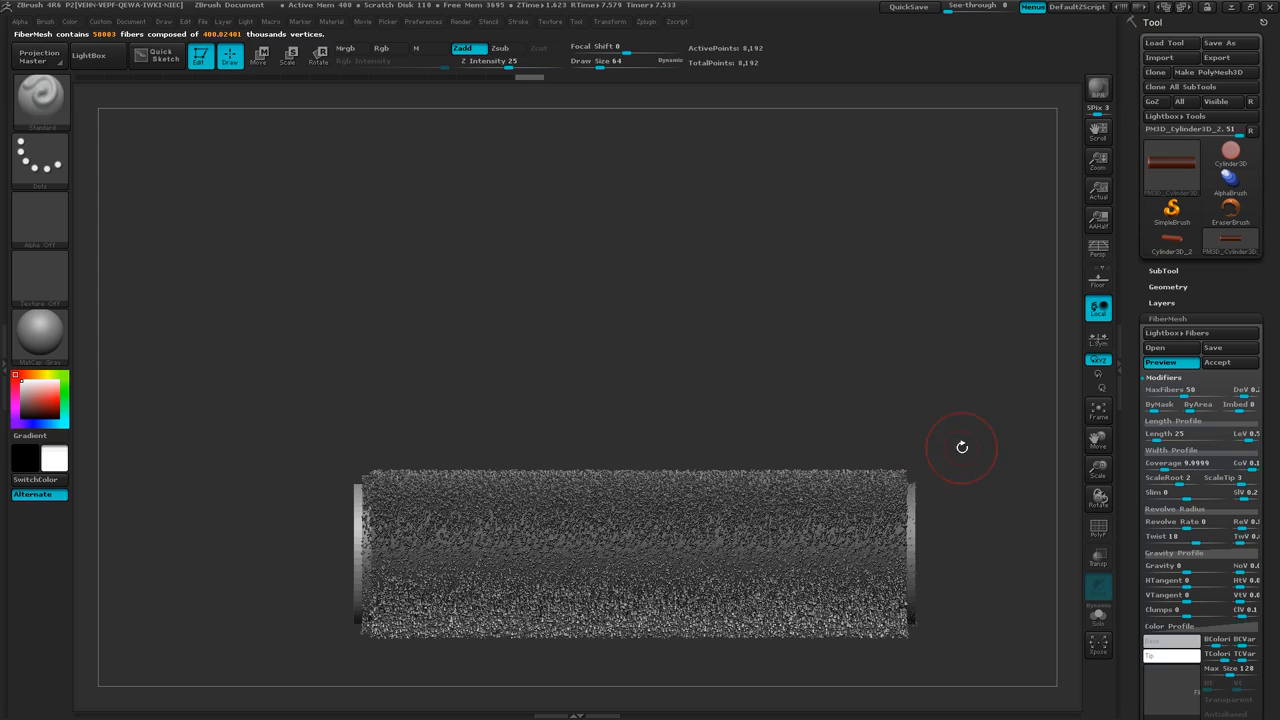
# Unmask the edge ring at the tube's right end as well and turn the fiber preview back on.
pyautogui.press('ctrl')
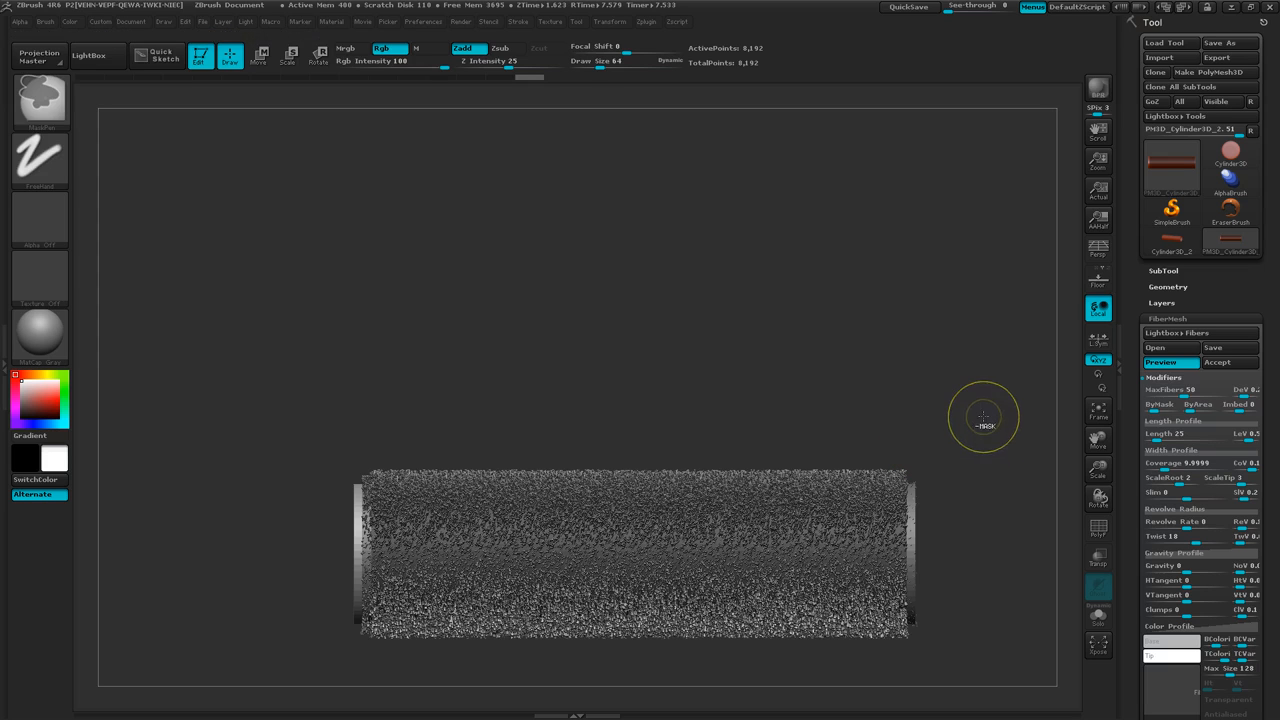
pyautogui.moveTo(983, 417)
pyautogui.keyDown('ctrl'); pyautogui.mouseDown()
pyautogui.moveTo(955, 571)
pyautogui.moveTo(900, 657)
pyautogui.mouseUp(); pyautogui.keyUp('ctrl')
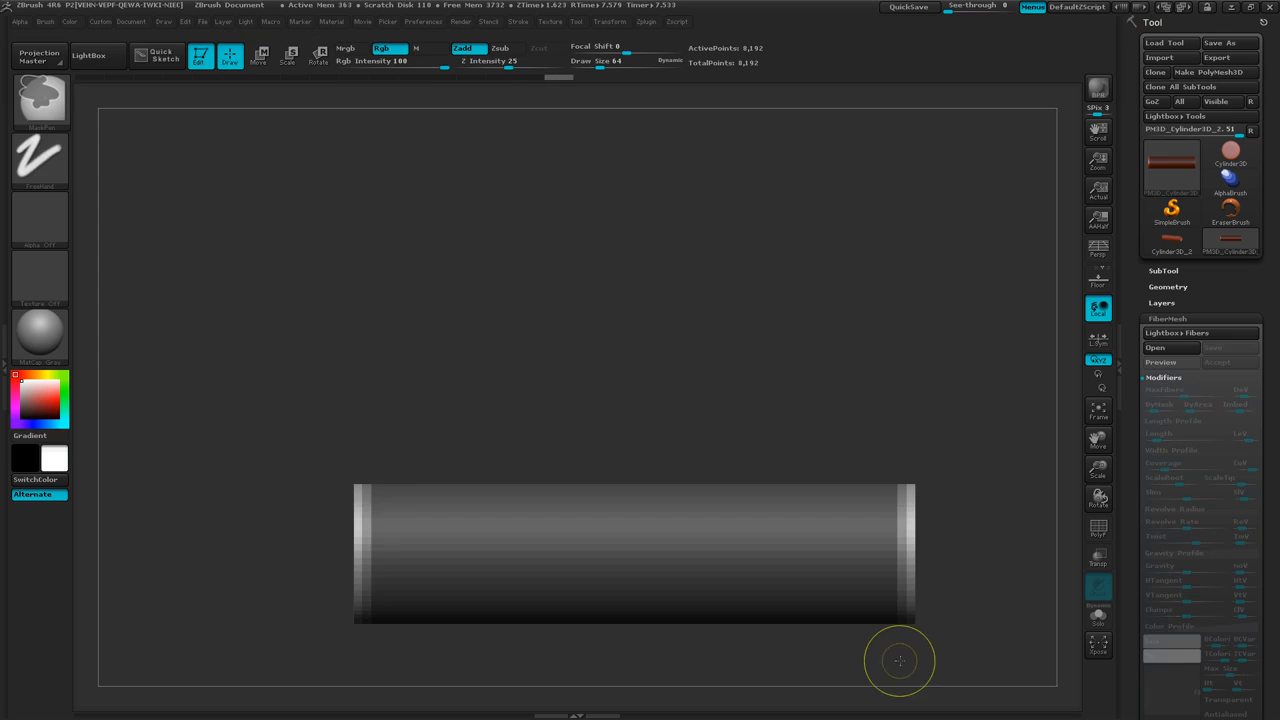
pyautogui.click(1167, 362)
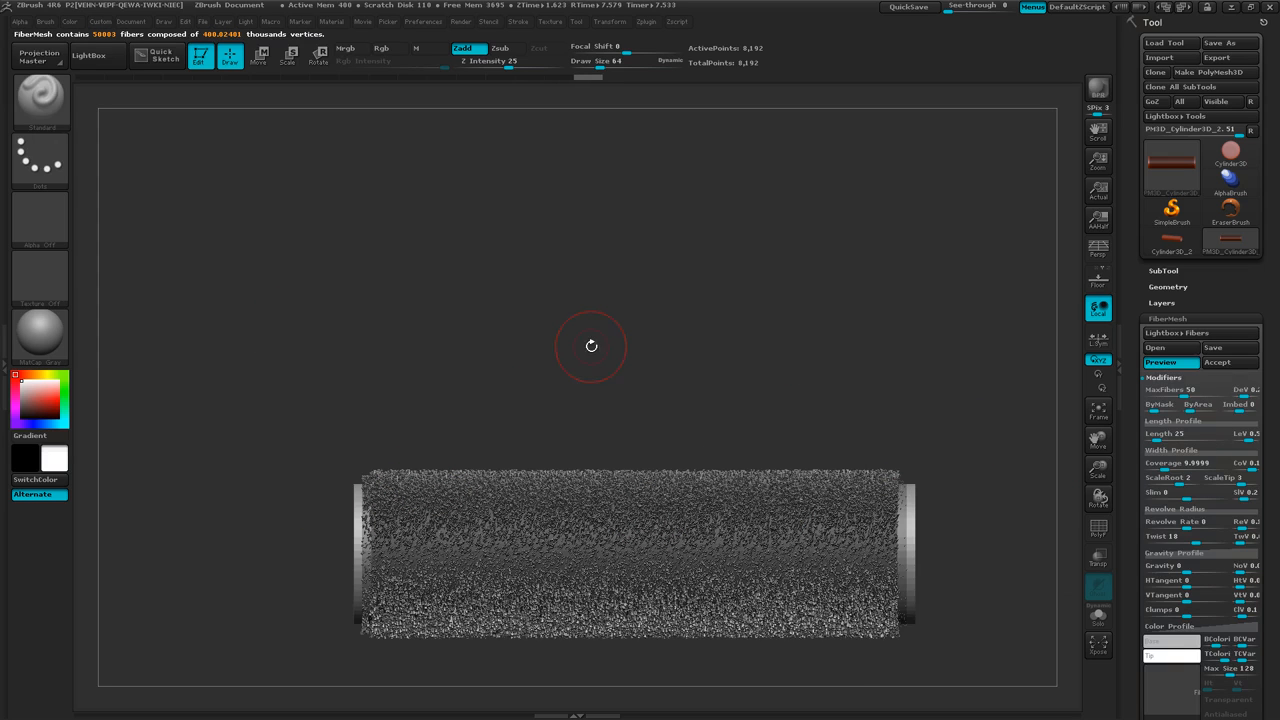
# Turn perspective on and make a BPR render of the tube from an angled view into its open end.
pyautogui.moveTo(618, 334)
pyautogui.mouseDown()
pyautogui.moveTo(632, 330)
pyautogui.moveTo(609, 380)
pyautogui.moveTo(624, 397)
pyautogui.mouseUp()
pyautogui.keyDown('ctrl'); pyautogui.moveTo(786, 376); pyautogui.dragTo(847, 380, button='right'); pyautogui.keyUp('ctrl')
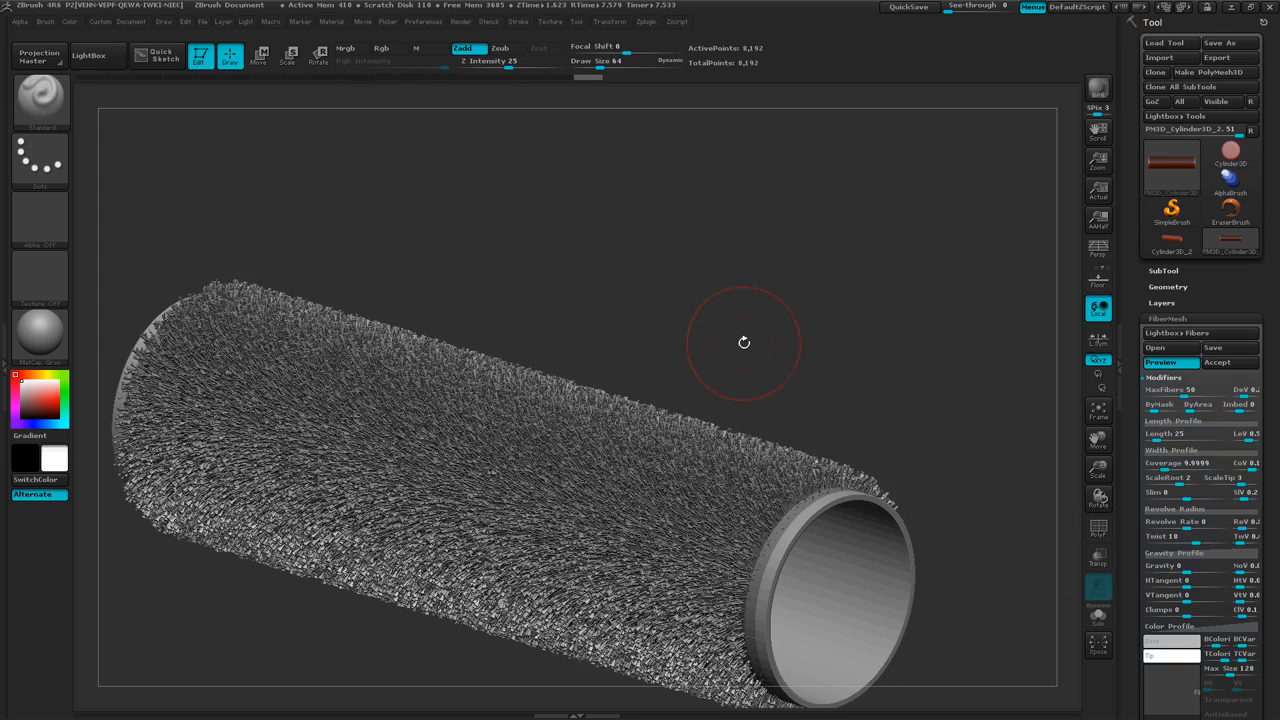
pyautogui.moveTo(841, 386); pyautogui.dragTo(784, 236)
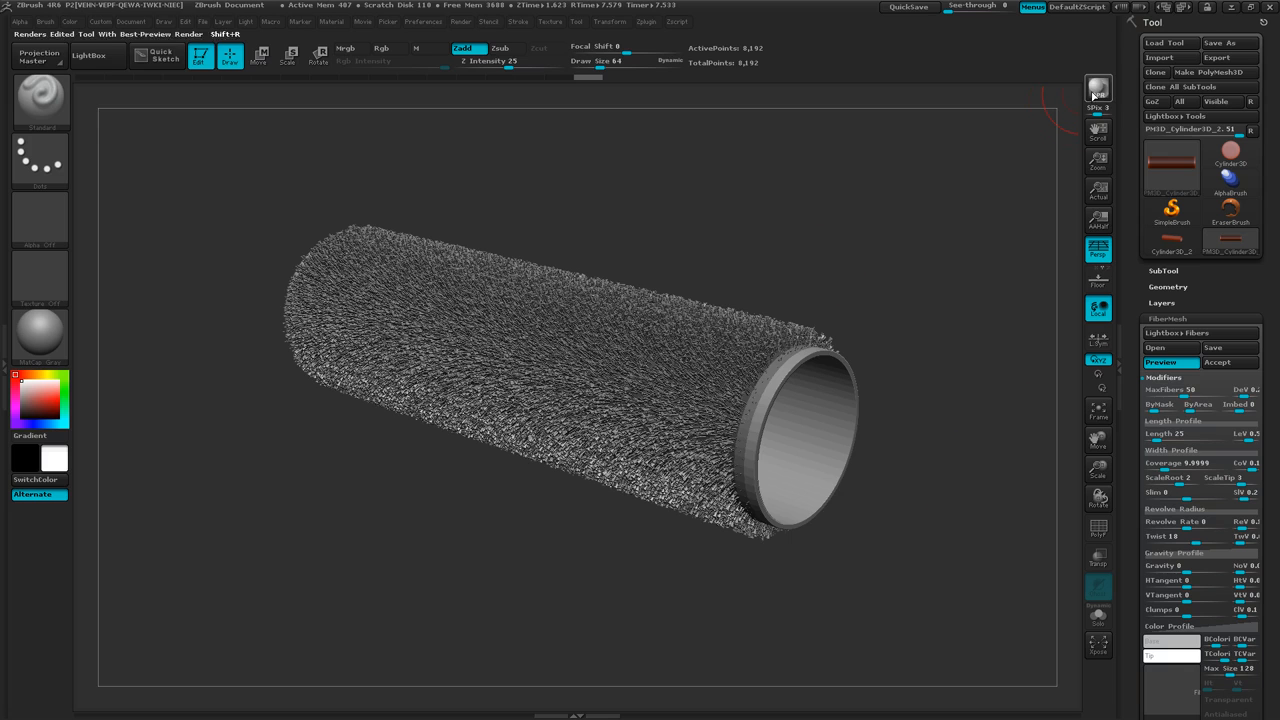
pyautogui.click(1093, 91)
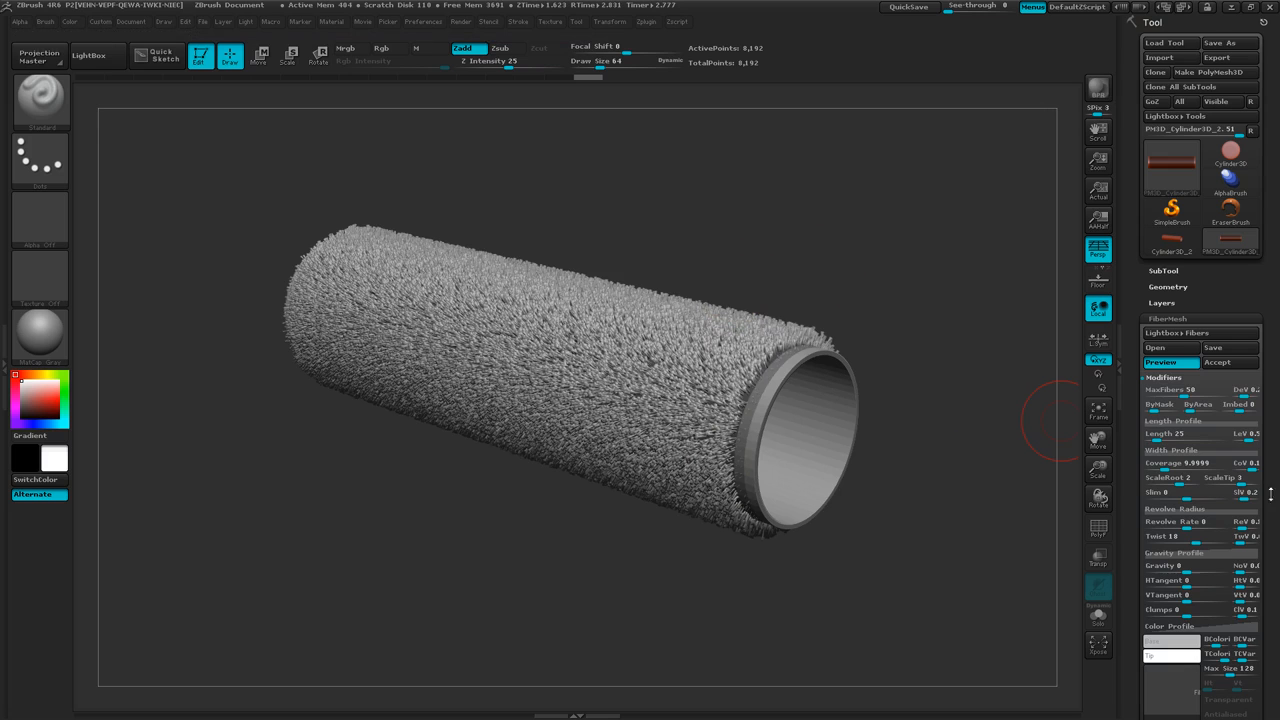
# Set the fibers' ScaleRoot to 4 and ScaleTip first to 2, finally to 1.5, making a BPR render after each change.
pyautogui.moveTo(1271, 507); pyautogui.dragTo(1271, 453)
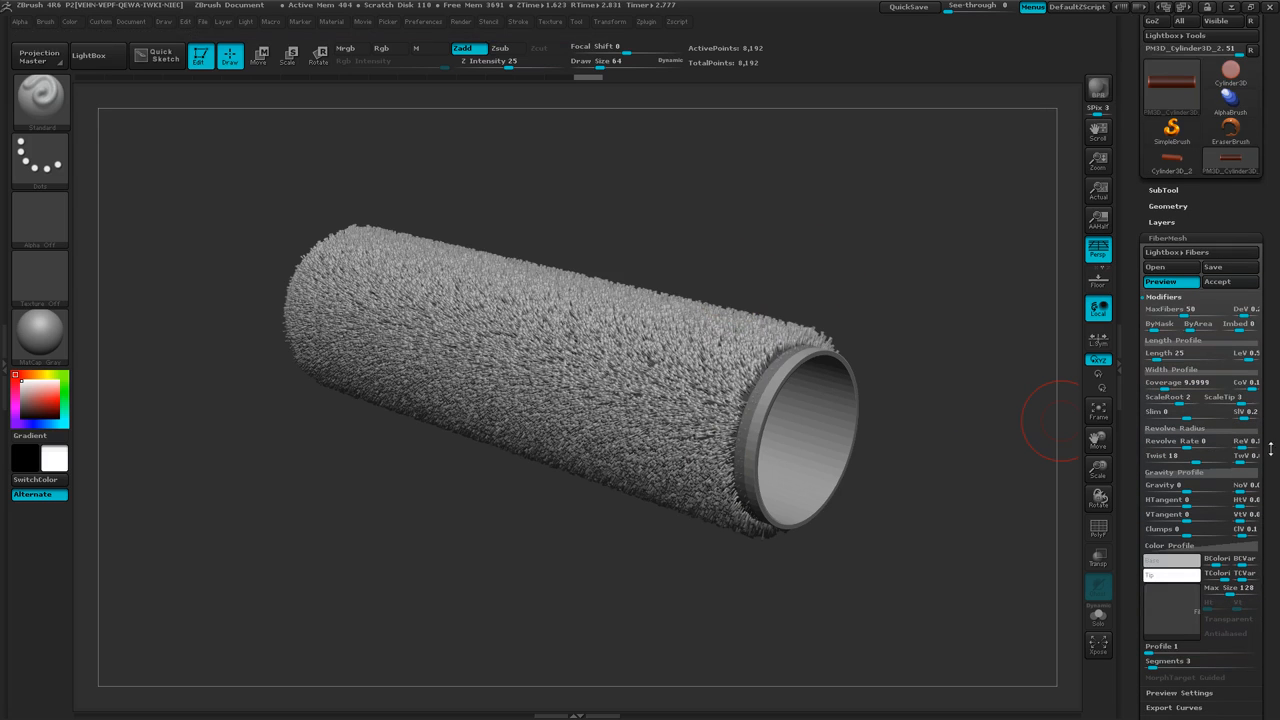
pyautogui.click(1181, 401)
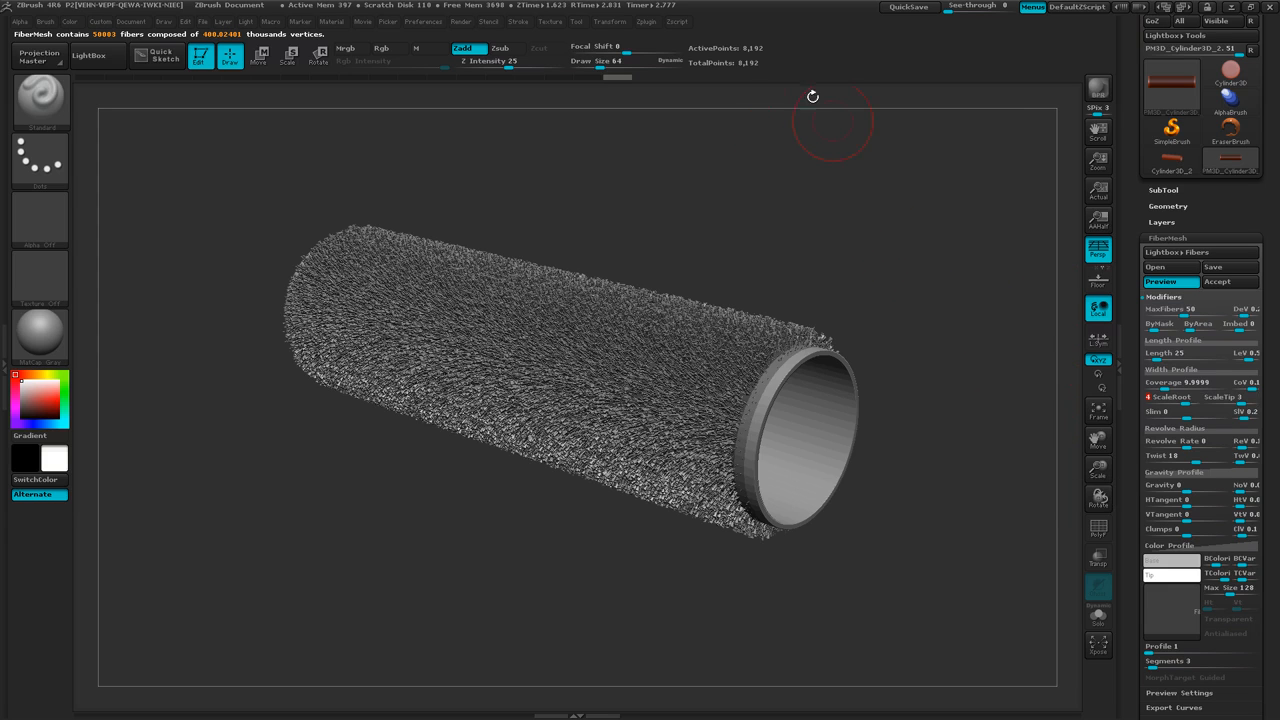
pyautogui.click(1098, 88)
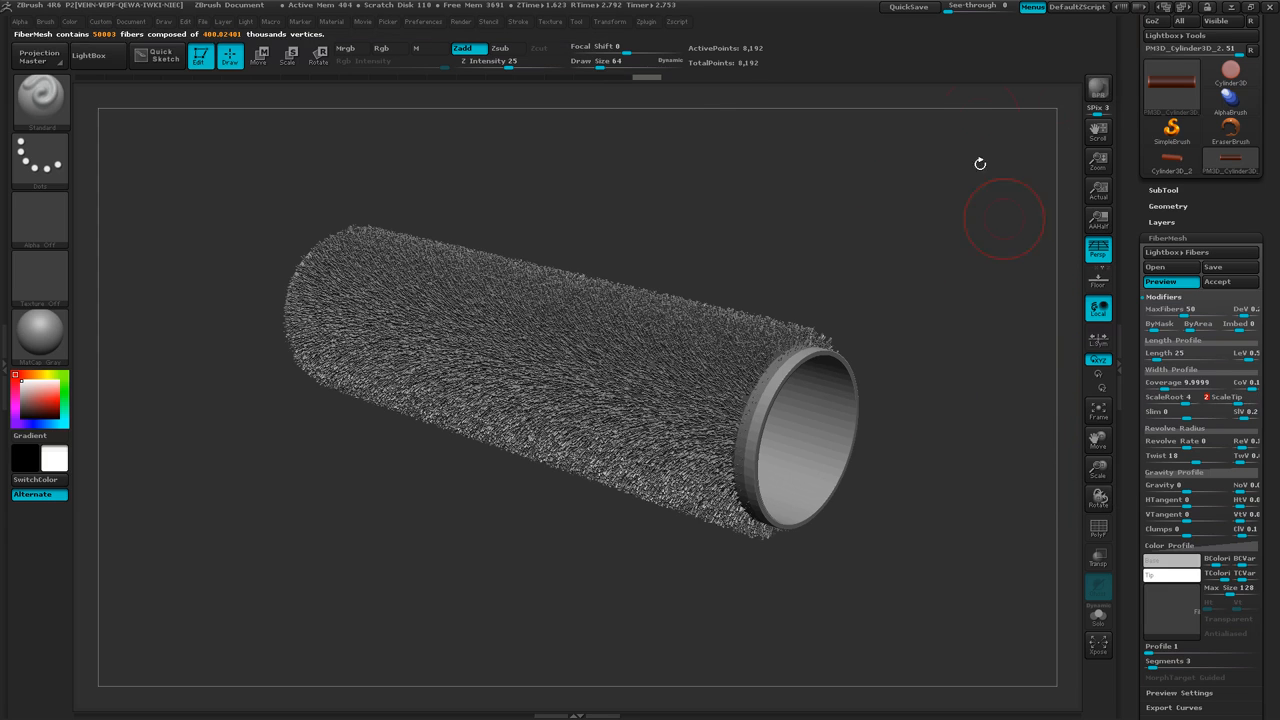
pyautogui.click(1095, 91)
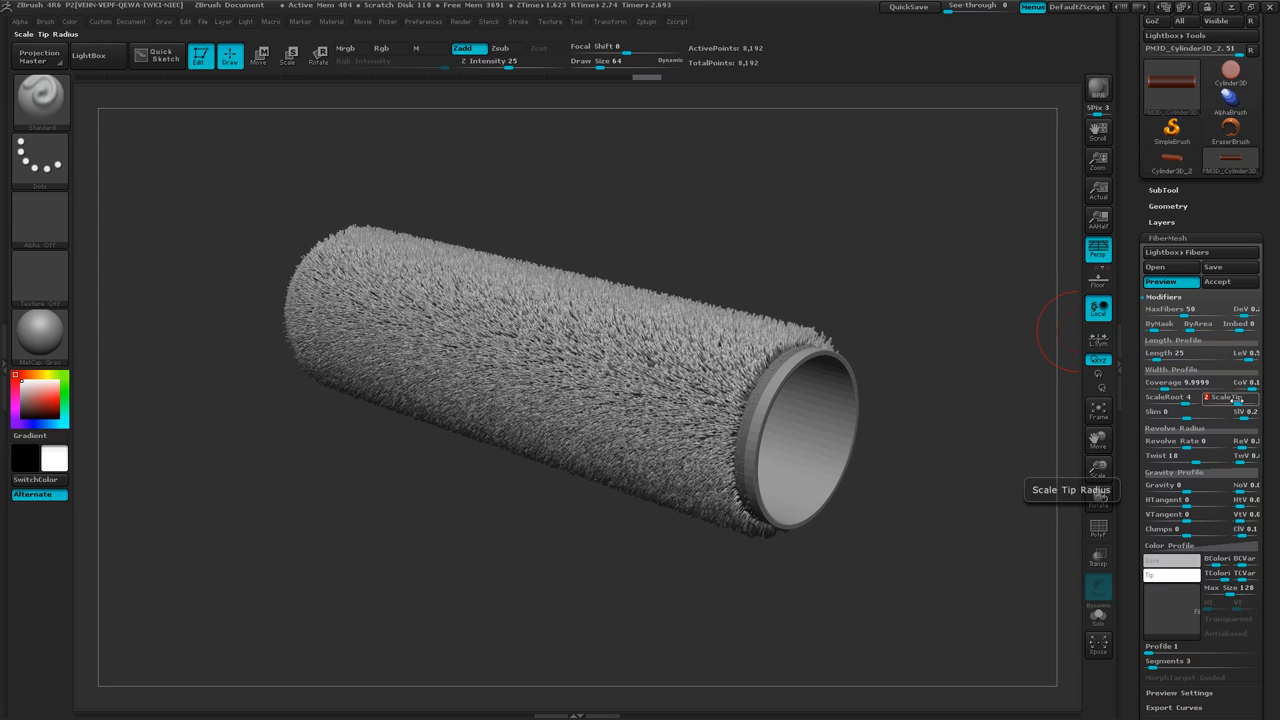
pyautogui.moveTo(1236, 398); pyautogui.dragTo(1245, 398)
pyautogui.click(1099, 91)
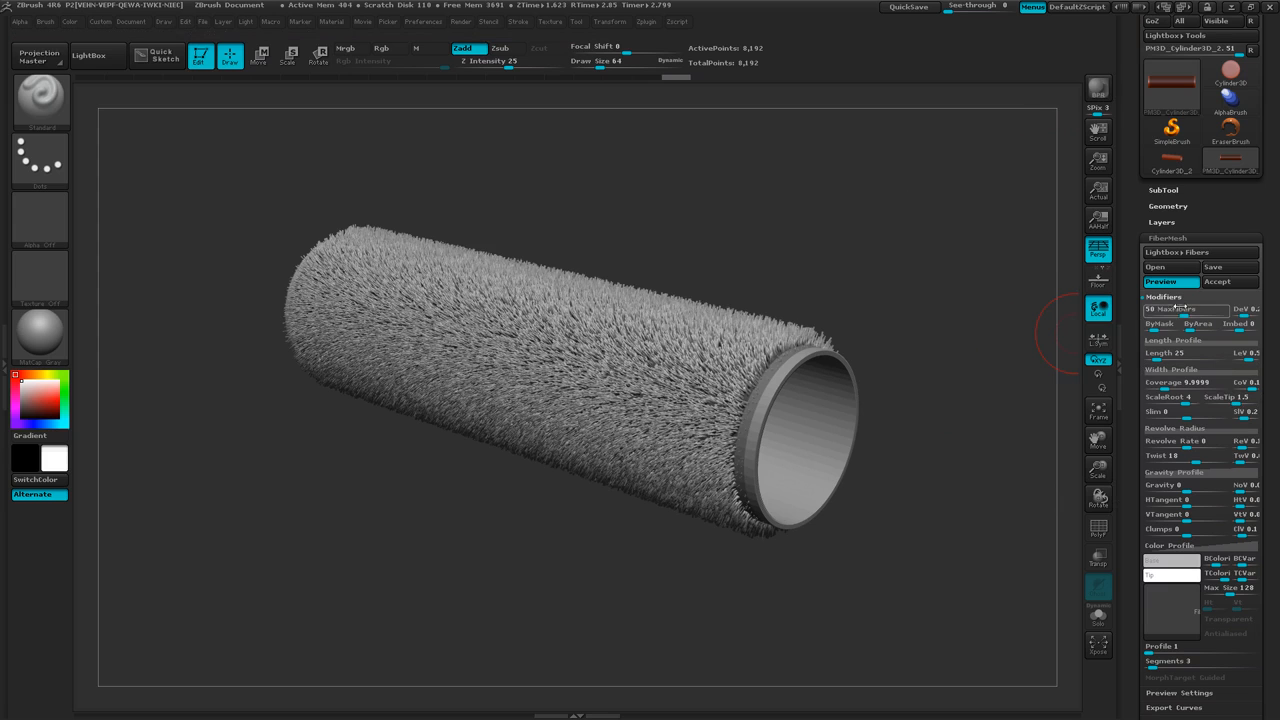
# Set the fibers' MaxFibers to 60 and make a BPR render of the tube.
pyautogui.click(1181, 309)
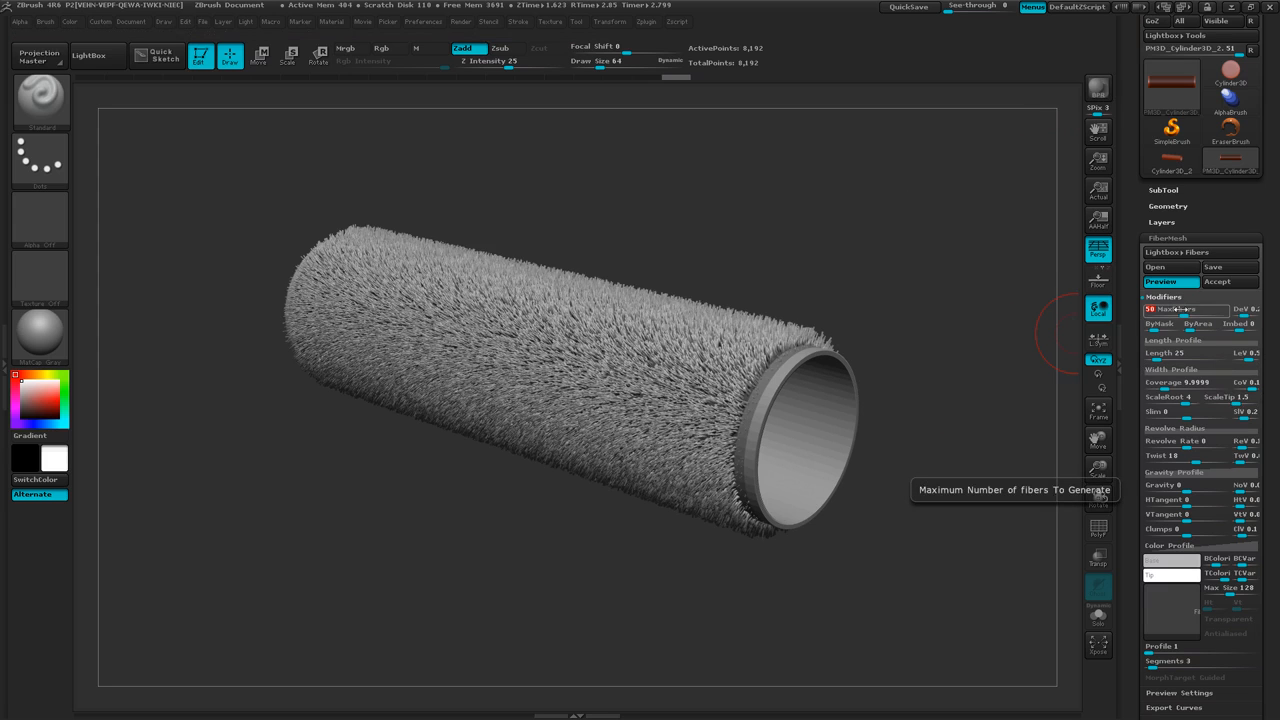
pyautogui.write('60')
pyautogui.press('Return')
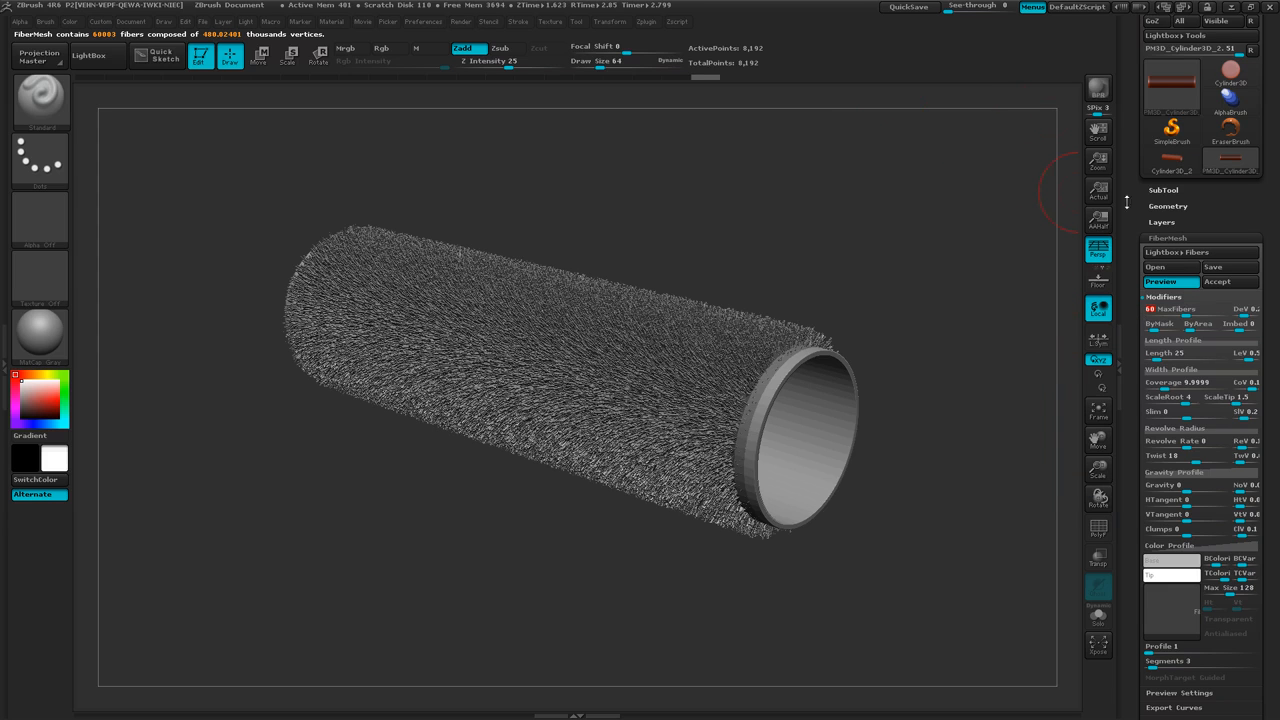
pyautogui.click(1088, 94)
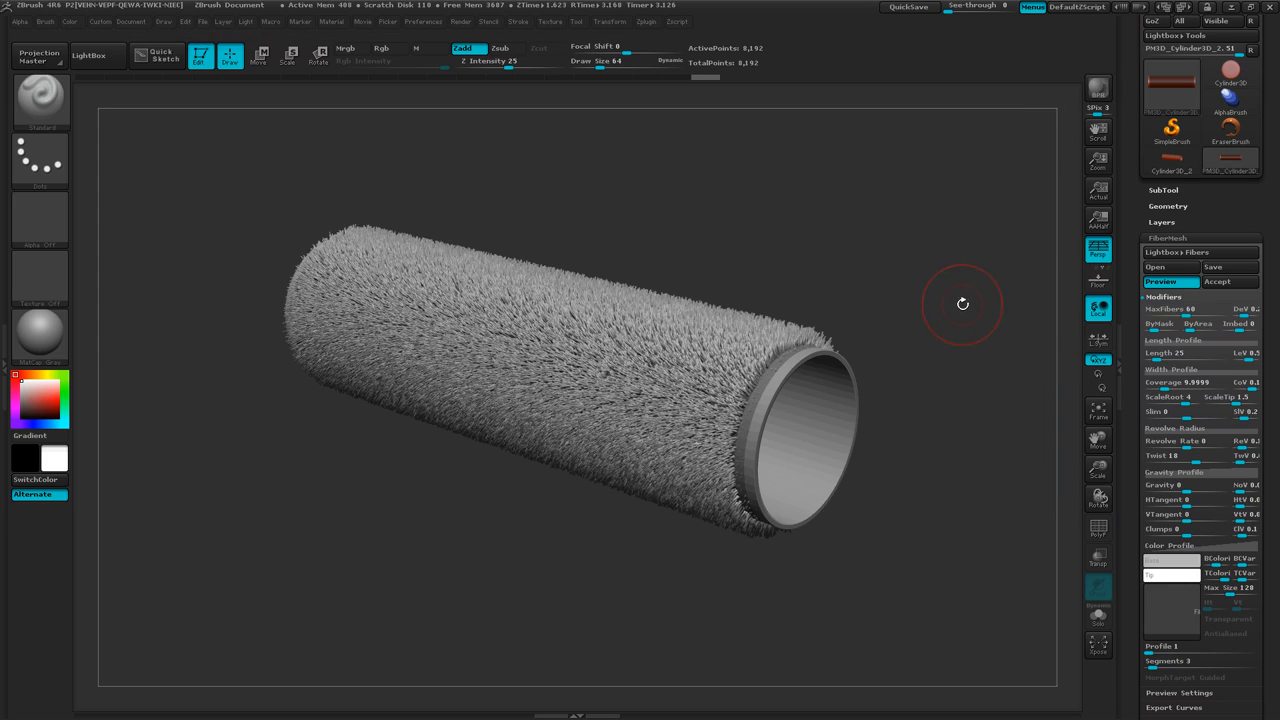
# Lighten the fibers' base color to near white and make a BPR render.
pyautogui.click(1170, 575)
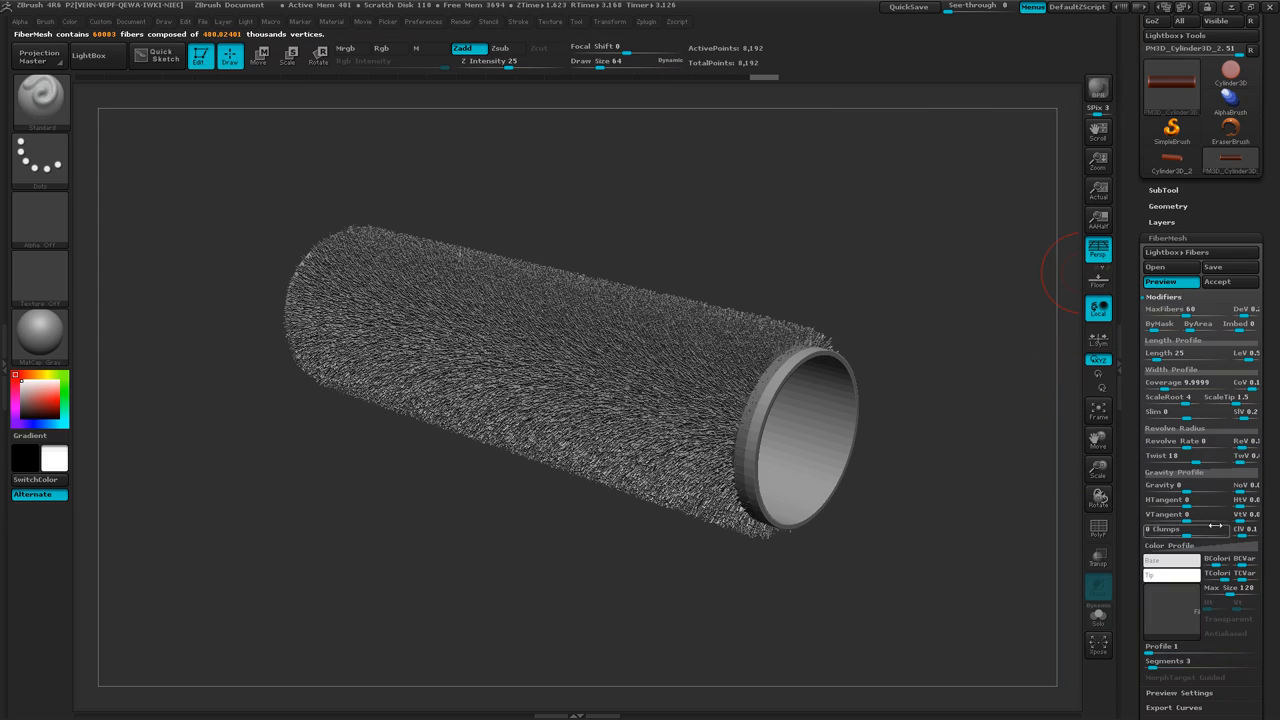
pyautogui.click(1098, 92)
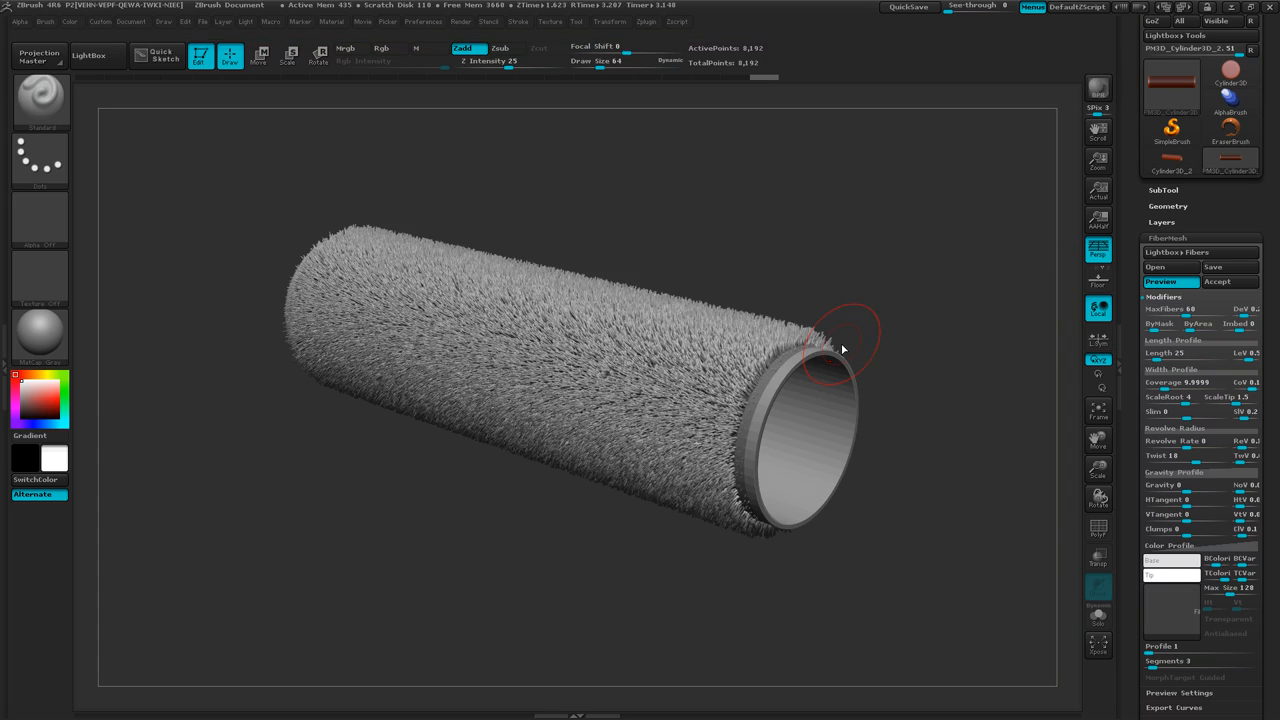
# Reduce the fibers' Segments to 2 and finally to 1, making a BPR render after each change.
pyautogui.moveTo(1274, 558); pyautogui.dragTo(1272, 477)
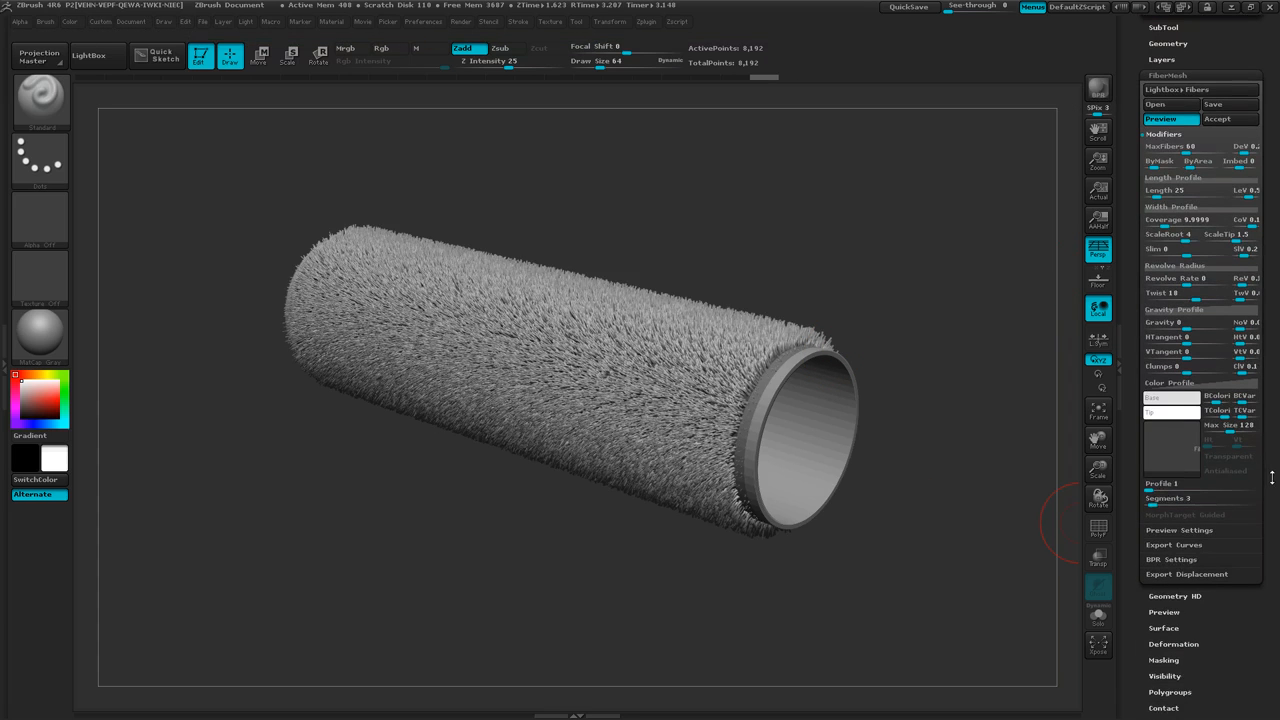
pyautogui.click(1153, 504)
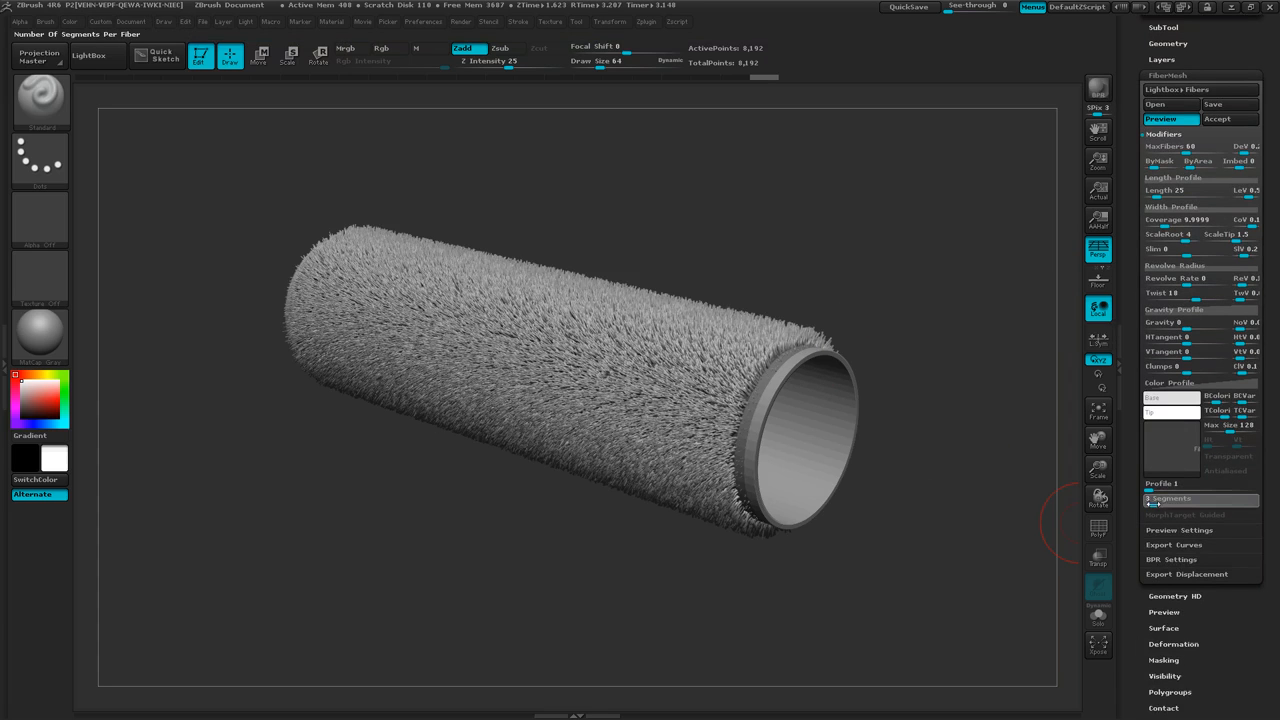
pyautogui.moveTo(1150, 504); pyautogui.dragTo(1148, 504)
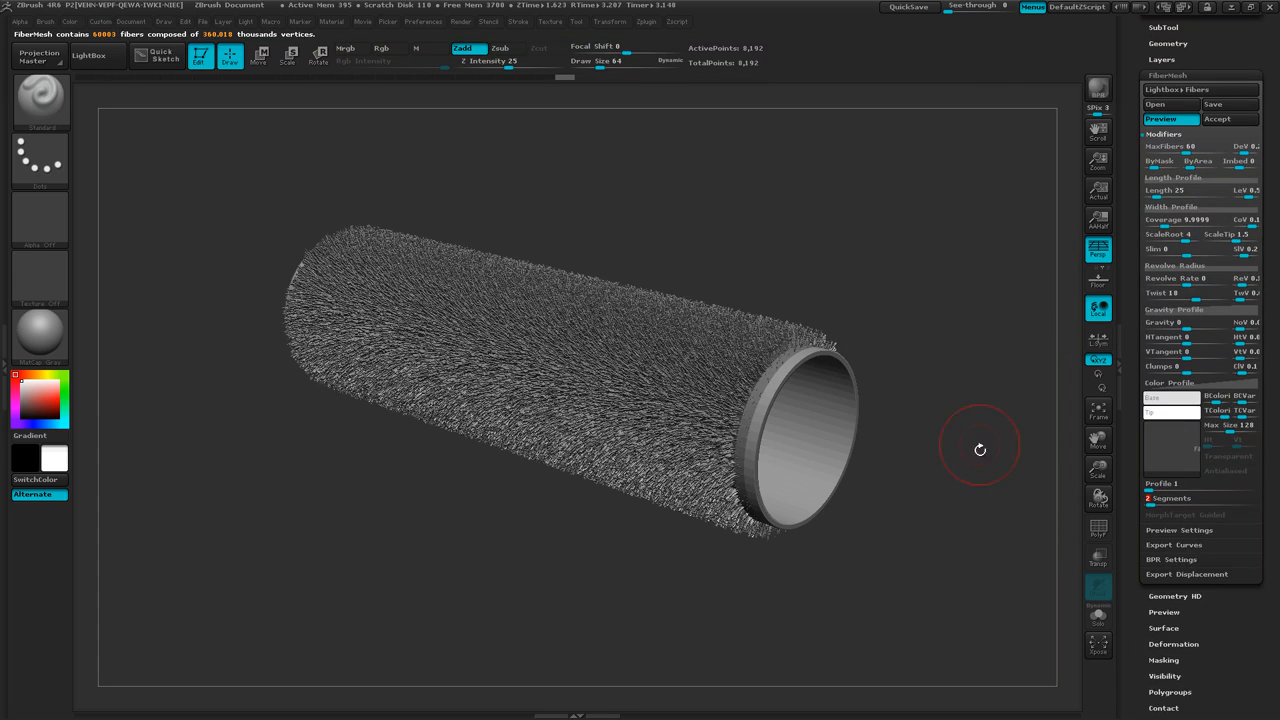
pyautogui.click(1097, 89)
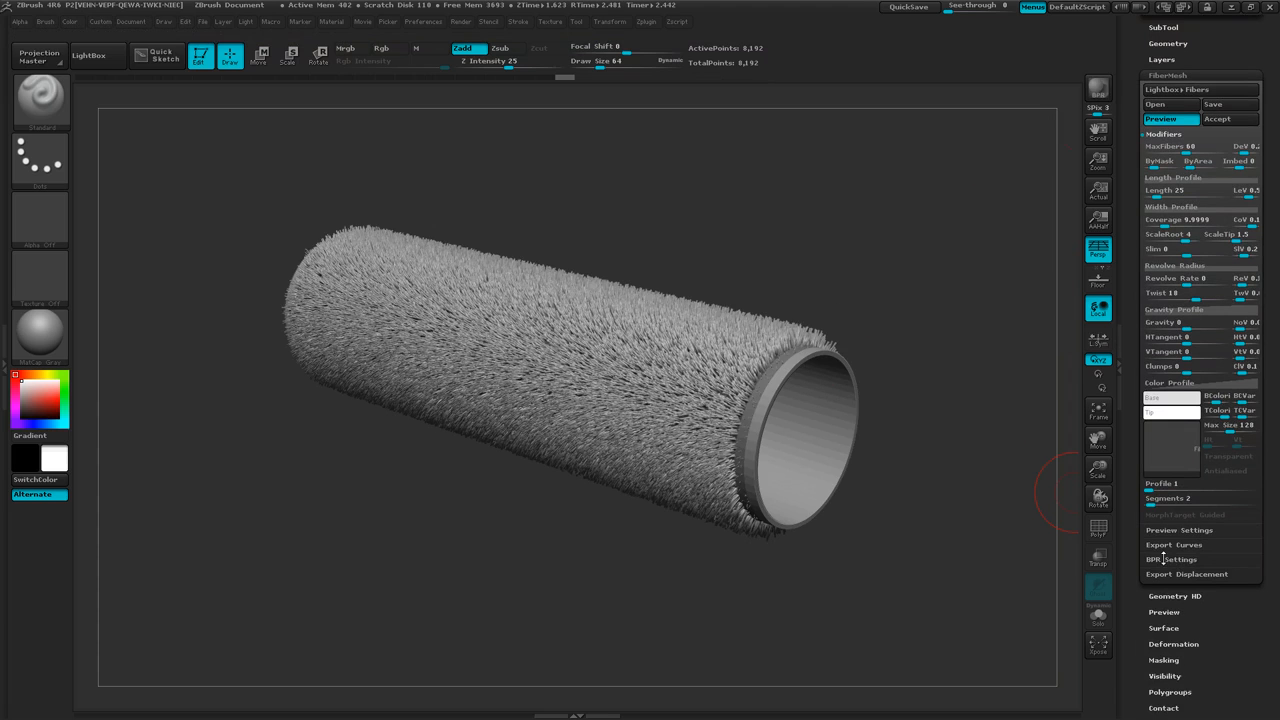
pyautogui.moveTo(1158, 512); pyautogui.dragTo(1145, 505)
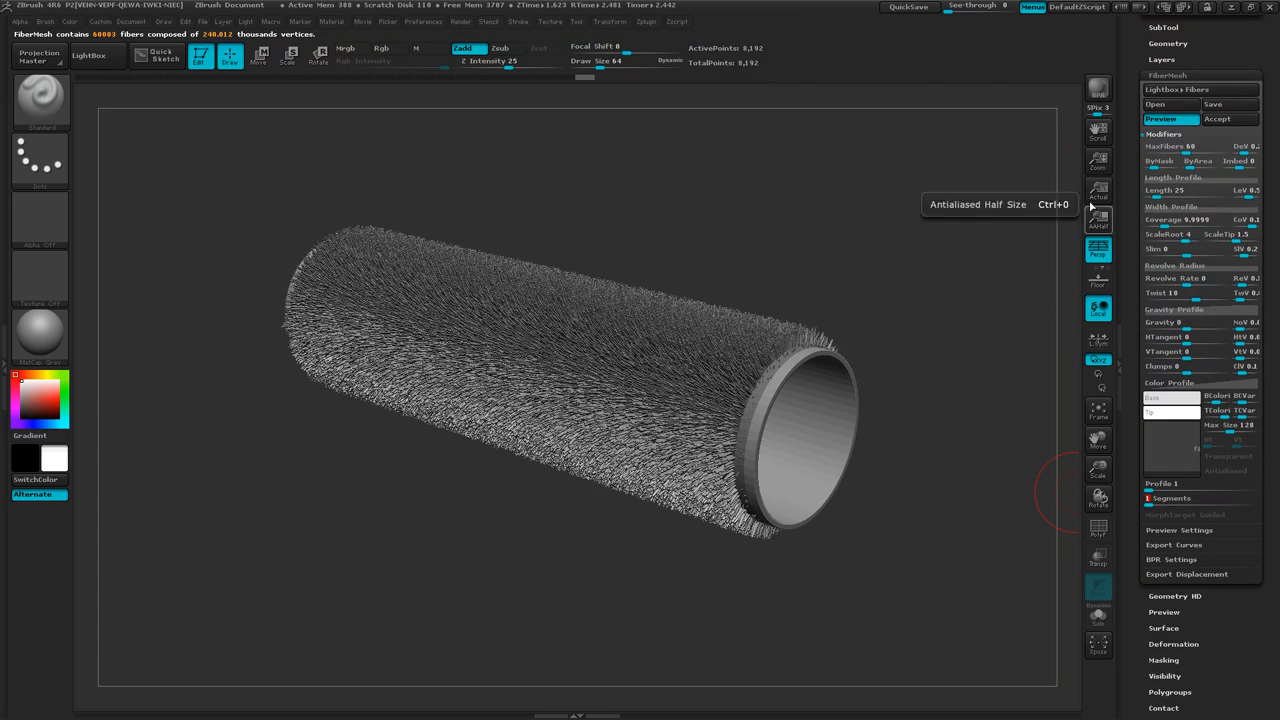
pyautogui.click(1106, 92)
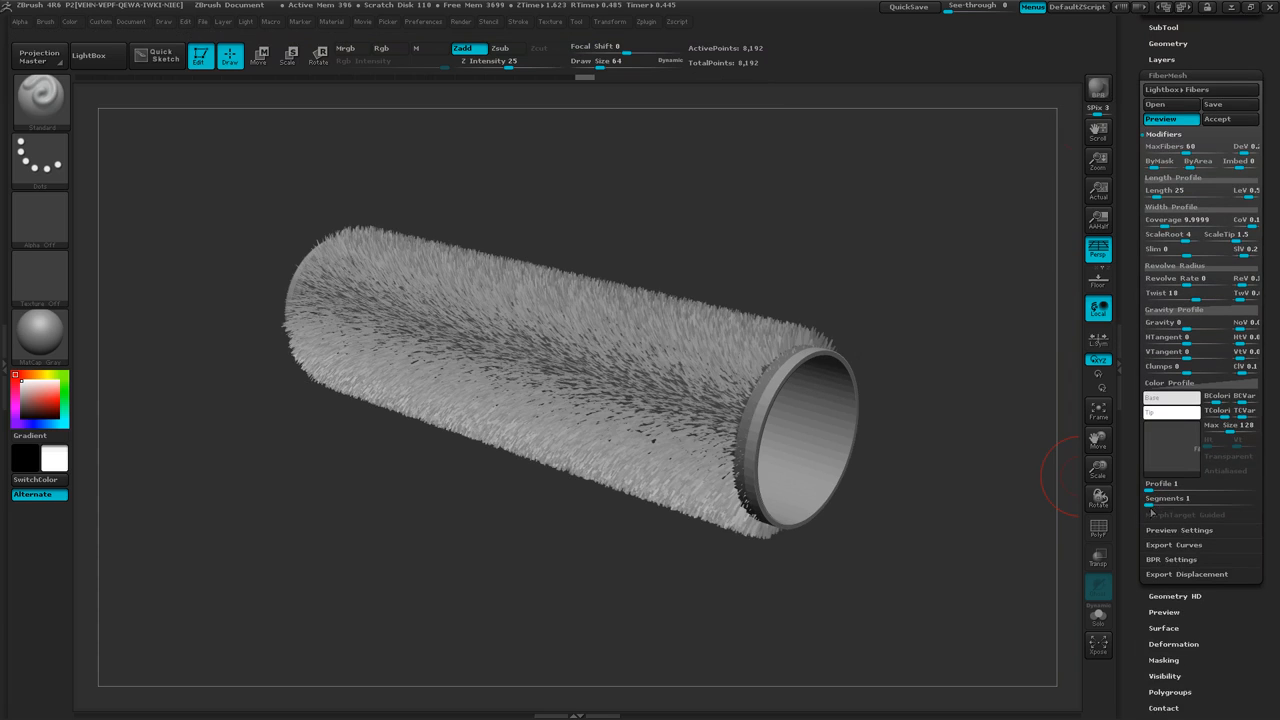
# Set the fibers' Segments to 2.
pyautogui.click(1150, 503)
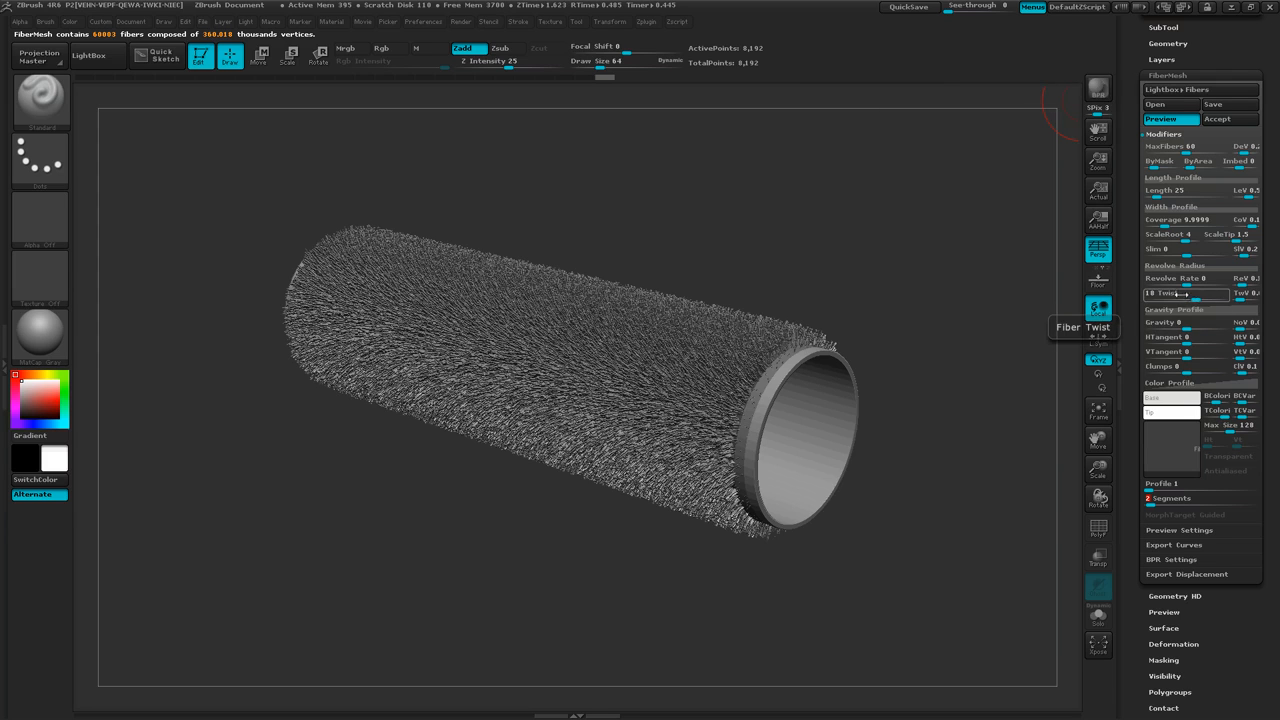
# Try the fibers' Twist at 0 and at 45.9574, and make a BPR render of the whole tube.
pyautogui.keyDown('ctrl'); pyautogui.moveTo(896, 340); pyautogui.dragTo(978, 376, button='right'); pyautogui.keyUp('ctrl')
pyautogui.keyDown('ctrl'); pyautogui.moveTo(866, 298); pyautogui.dragTo(933, 313, button='right'); pyautogui.keyUp('ctrl')
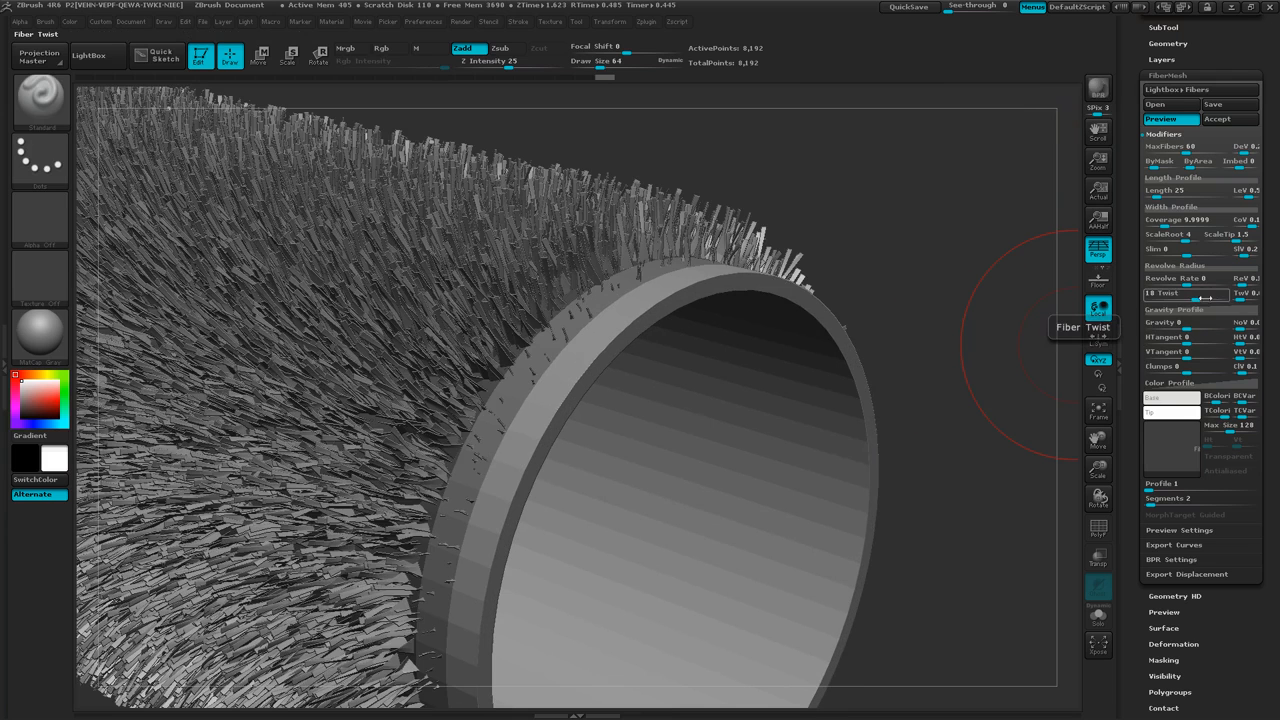
pyautogui.moveTo(1207, 300); pyautogui.dragTo(1193, 301)
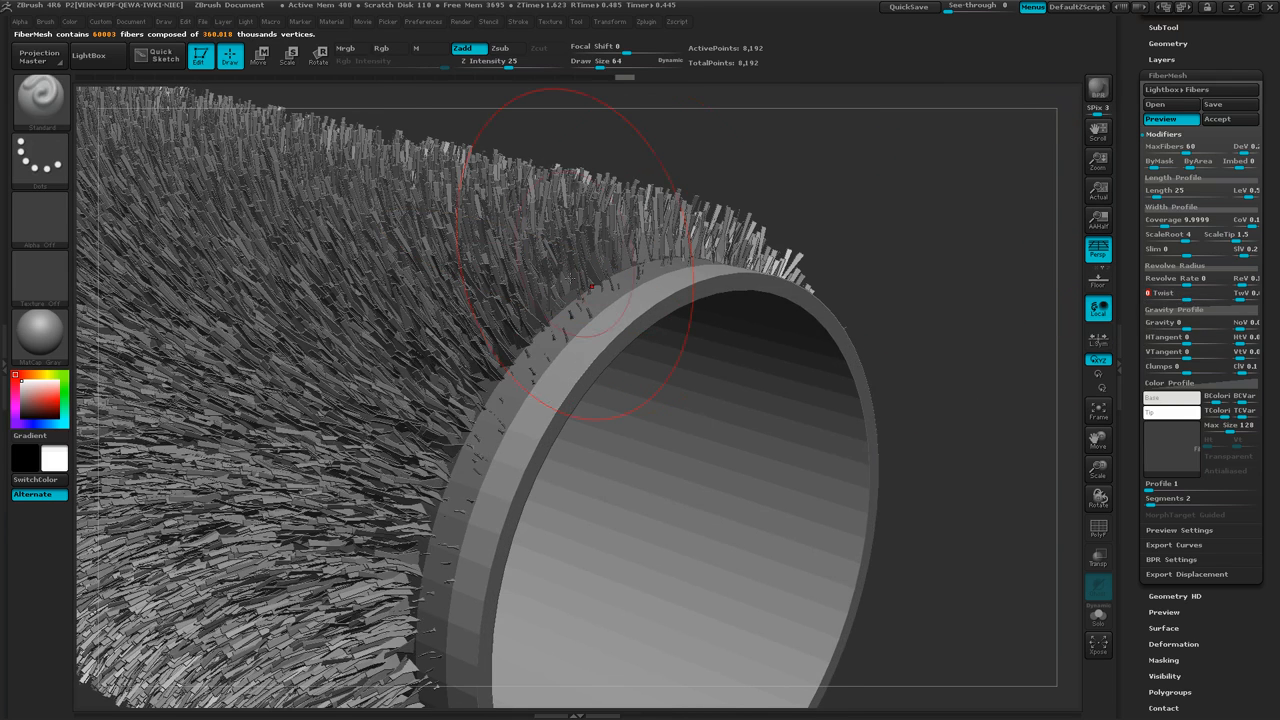
pyautogui.moveTo(1188, 295); pyautogui.dragTo(1202, 299)
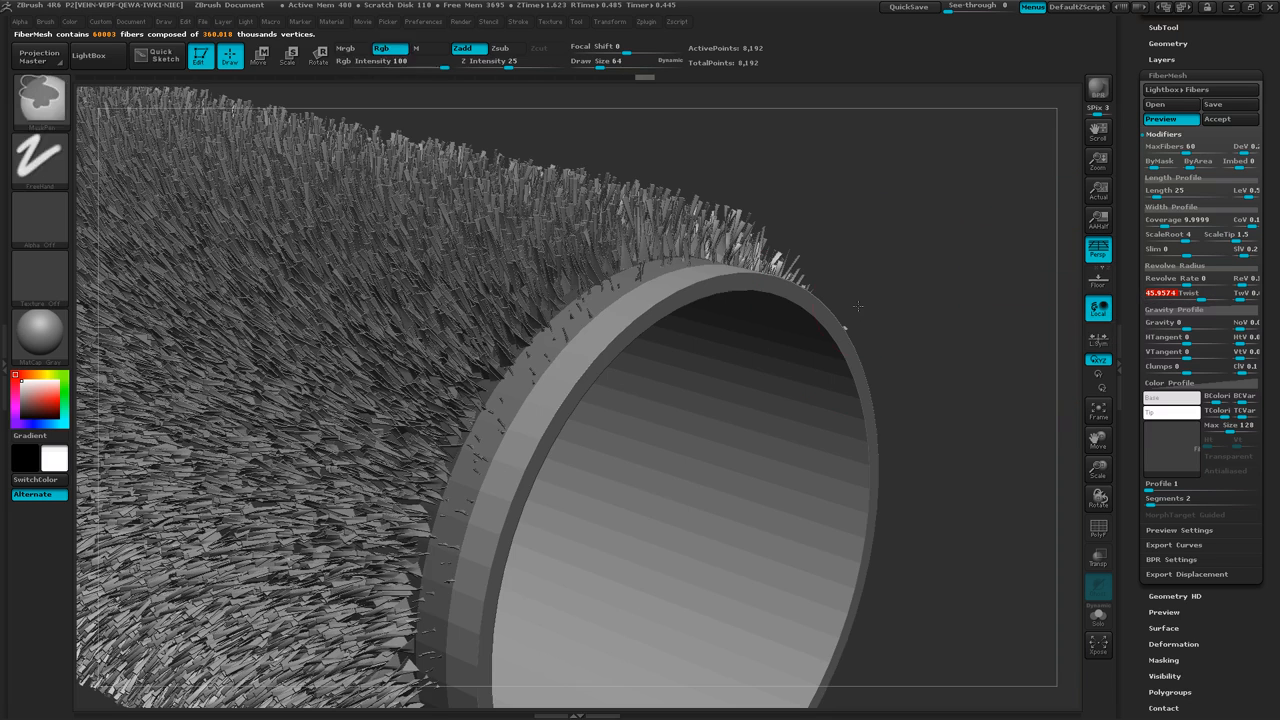
pyautogui.press('f')
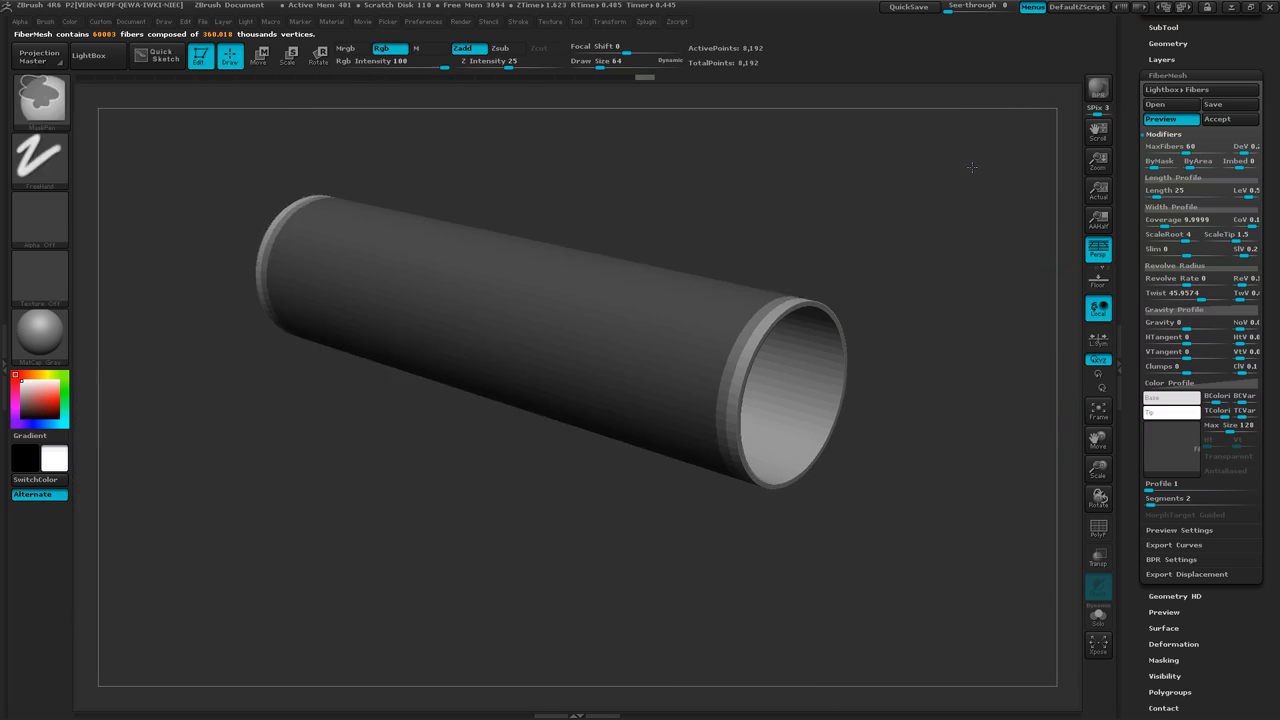
pyautogui.click(1102, 93)
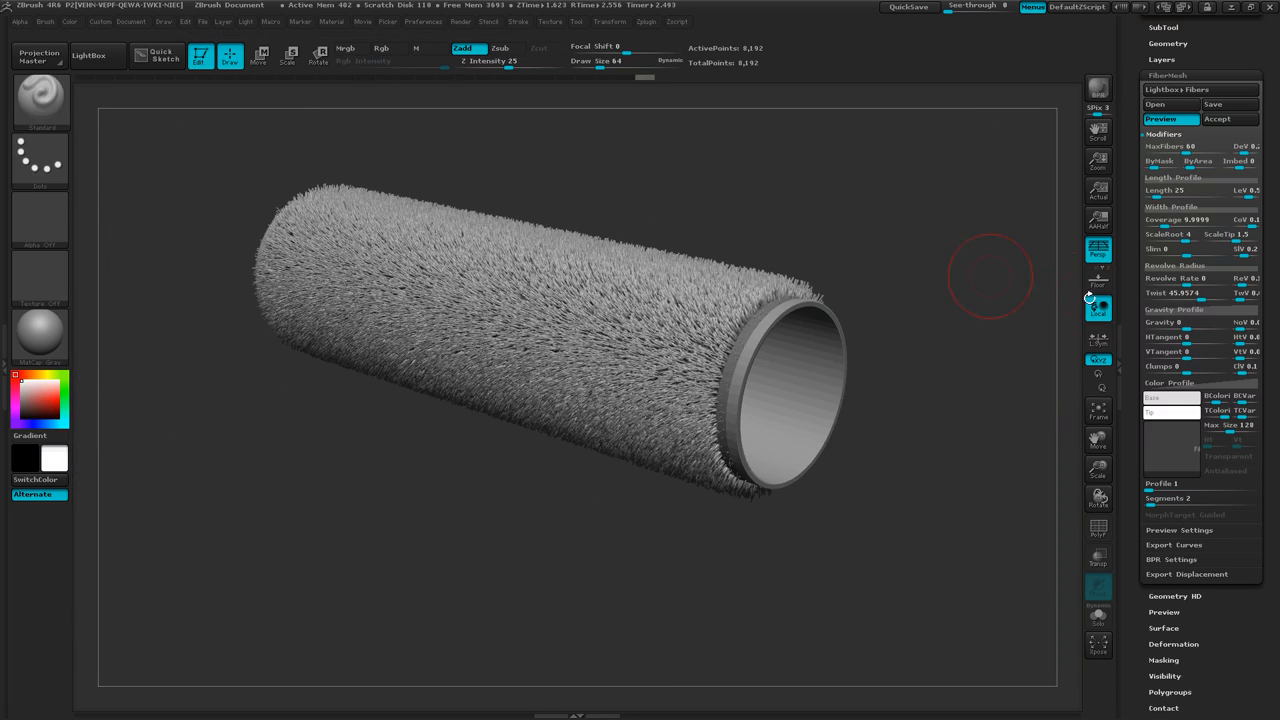
# Set the fibers' Twist to 18 and make a BPR render of the tube.
pyautogui.click(1175, 293)
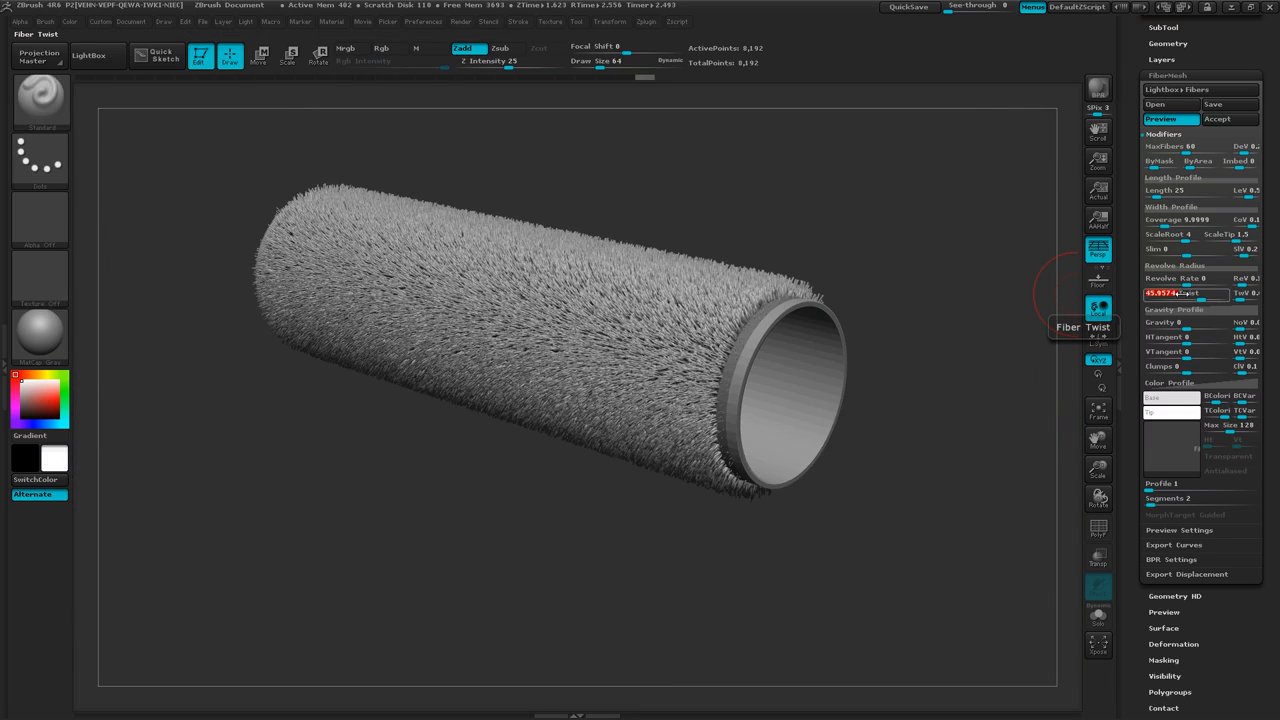
pyautogui.write('18')
pyautogui.press('Return')
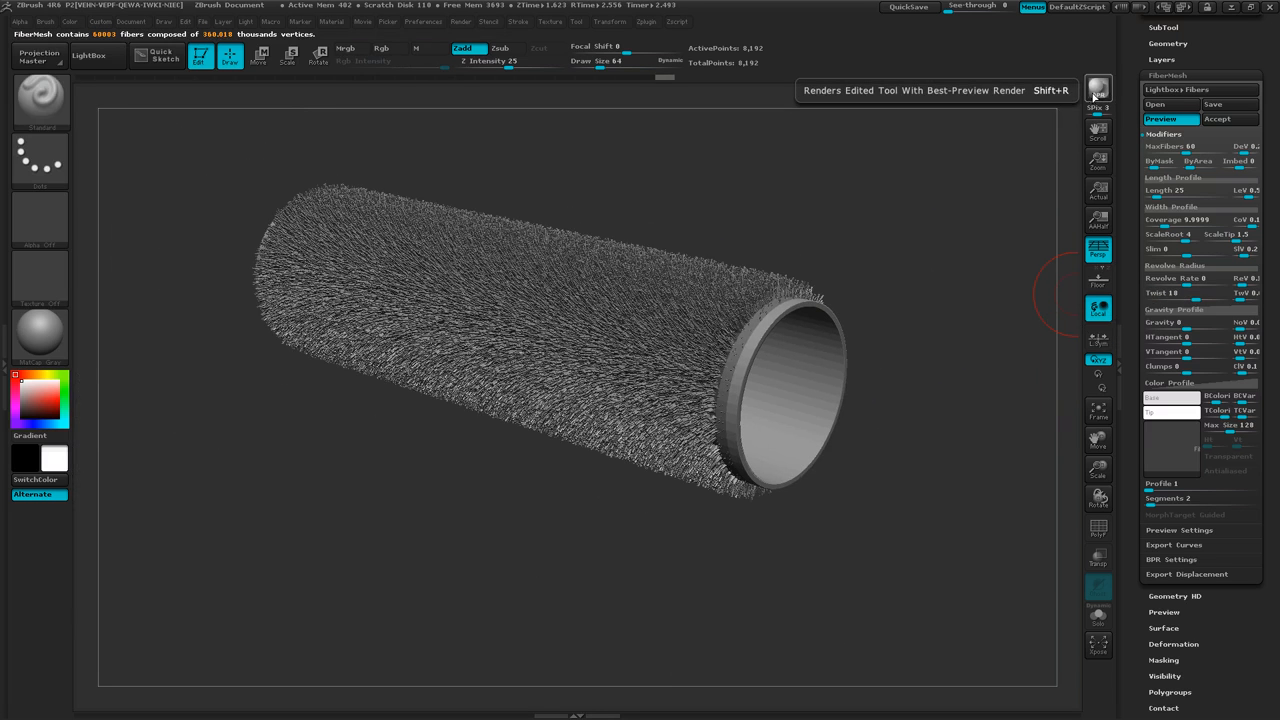
pyautogui.click(1098, 88)
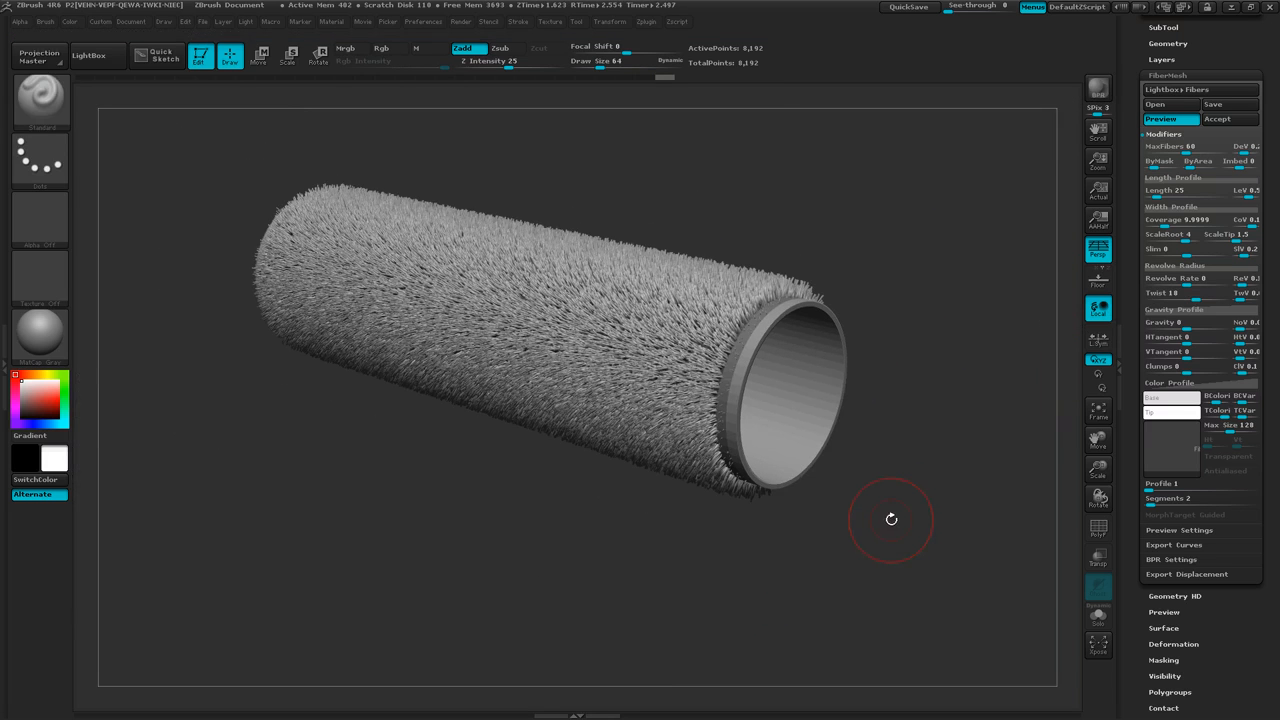
# Accept the previewed fibers as a new subtool, activating the Fast Preview mode.
pyautogui.moveTo(680, 580); pyautogui.dragTo(723, 563)
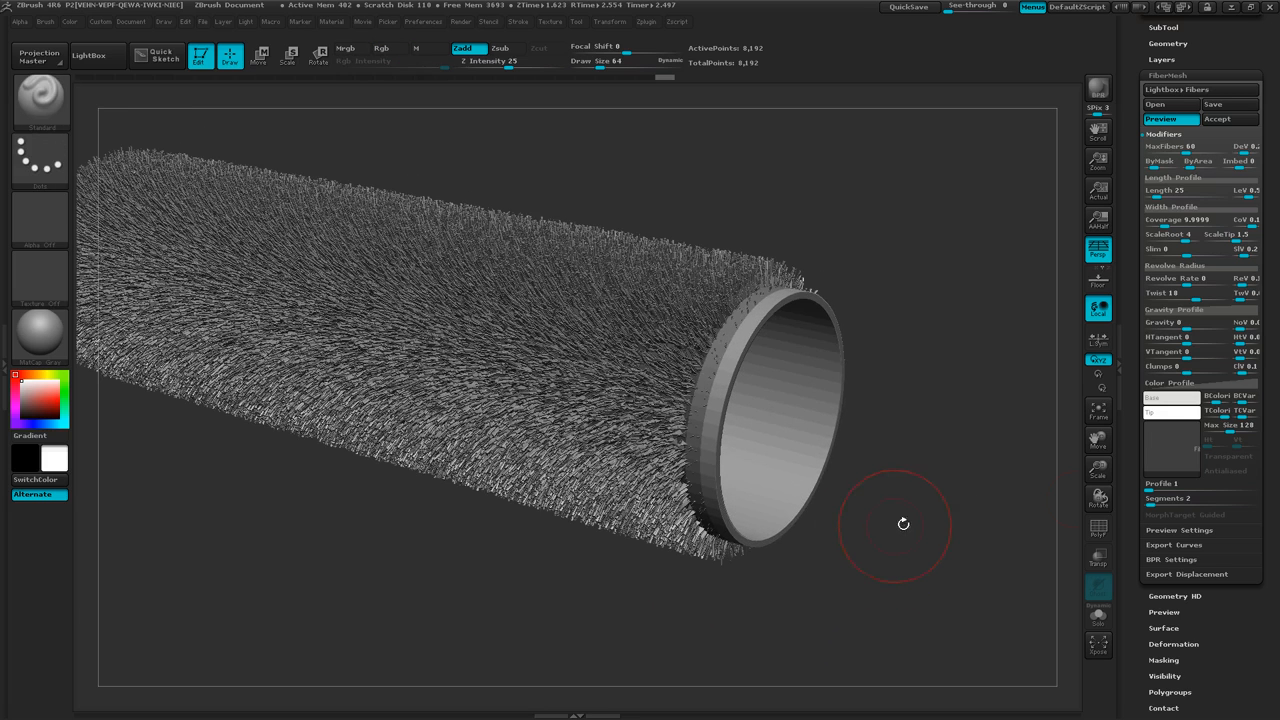
pyautogui.click(1237, 120)
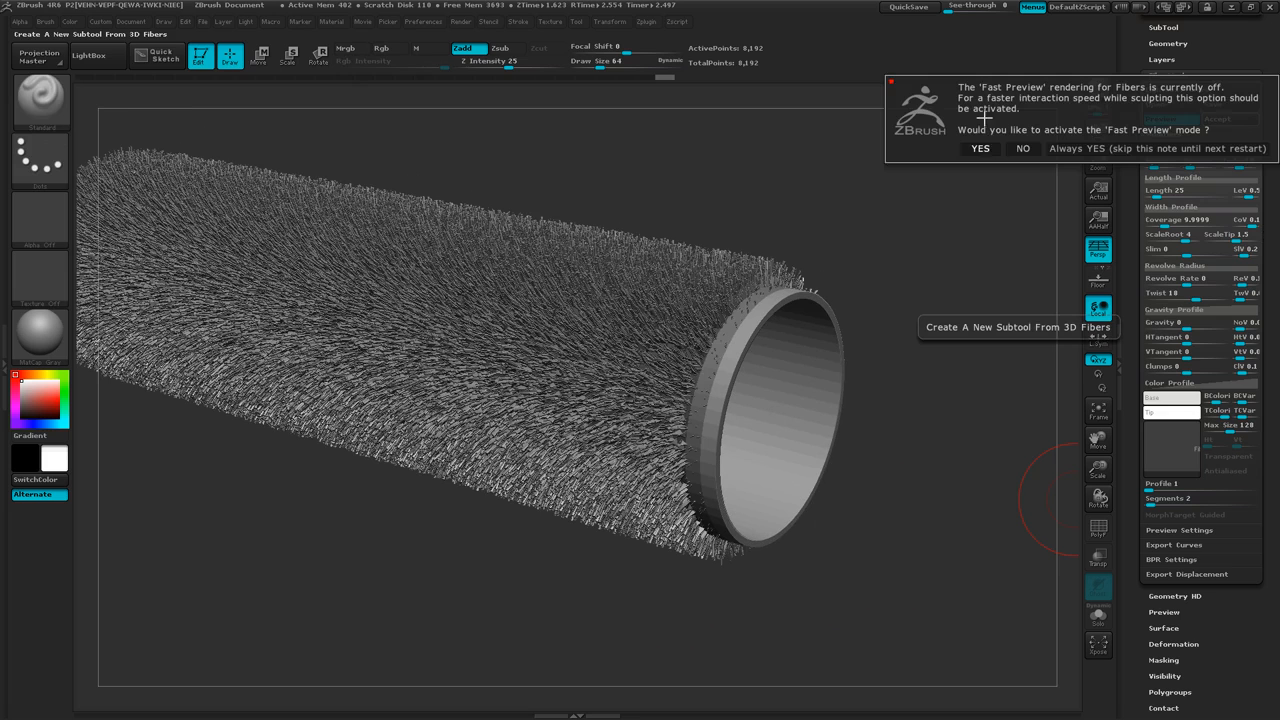
pyautogui.click(981, 148)
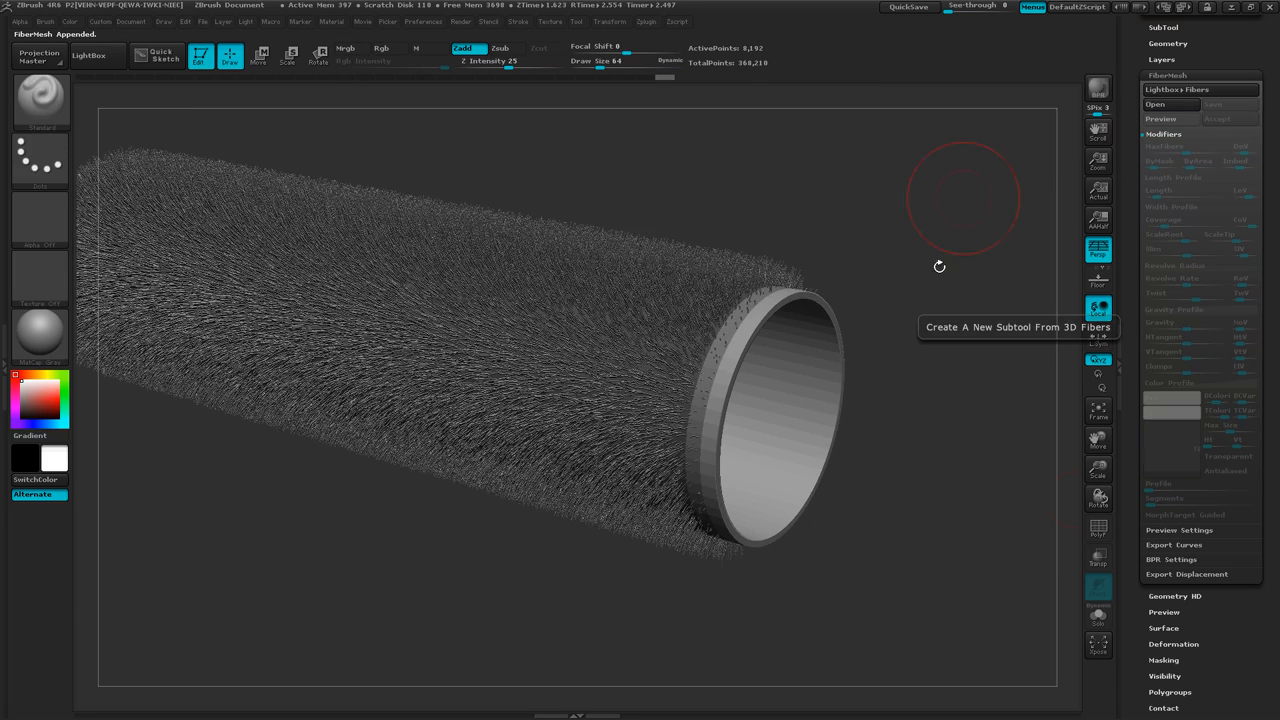
# Select the Fibers23 subtool in the subtool list and hide the PM3D_Cylinder3D_2 tube so only the fibers show.
pyautogui.keyDown('ctrl'); pyautogui.moveTo(943, 464); pyautogui.dragTo(832, 408, button='right'); pyautogui.keyUp('ctrl')
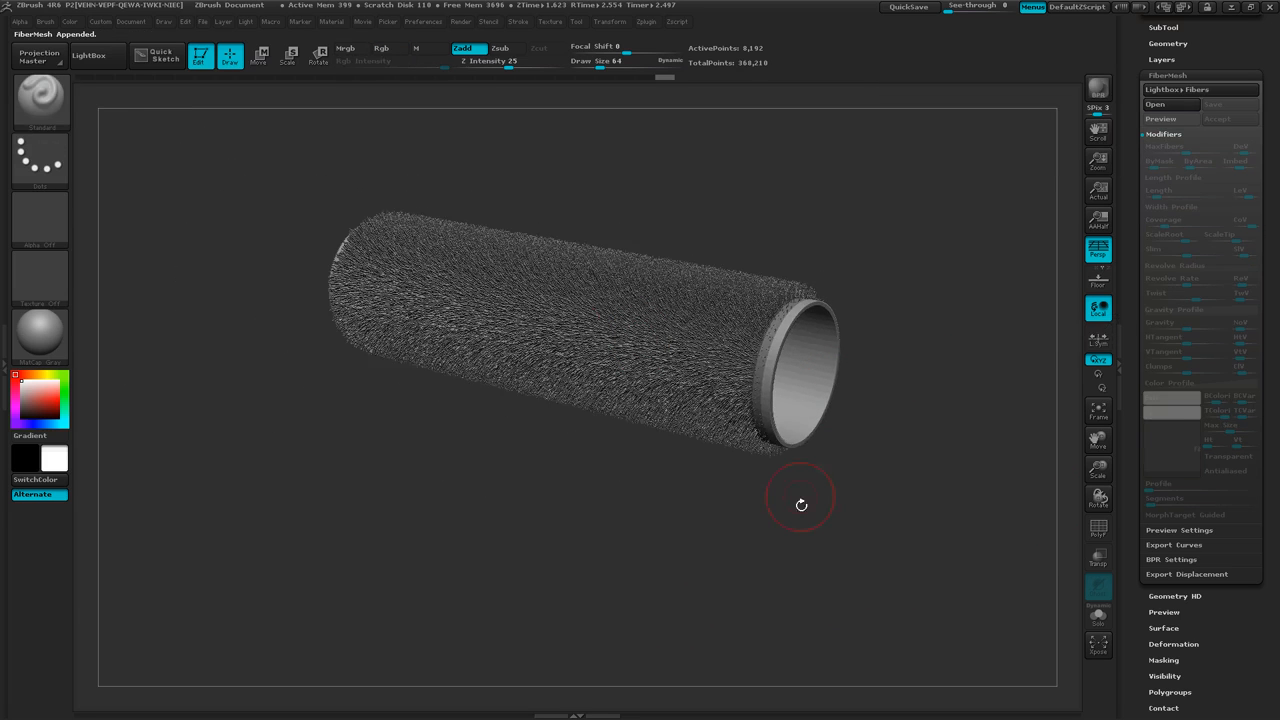
pyautogui.moveTo(801, 505); pyautogui.dragTo(820, 503)
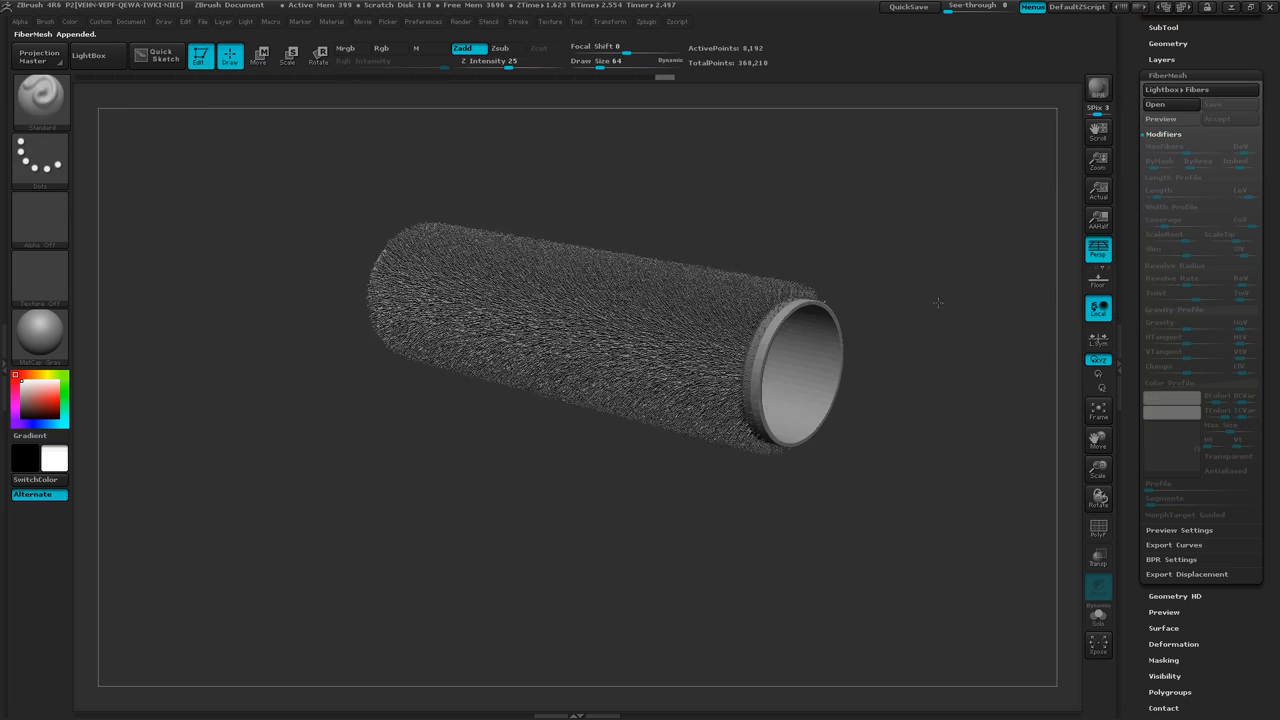
pyautogui.moveTo(938, 302); pyautogui.dragTo(940, 317)
pyautogui.moveTo(948, 332)
pyautogui.keyDown('ctrl'); pyautogui.mouseDown(button='right')
pyautogui.moveTo(923, 311)
pyautogui.moveTo(948, 323)
pyautogui.mouseUp(button='right'); pyautogui.keyUp('ctrl')
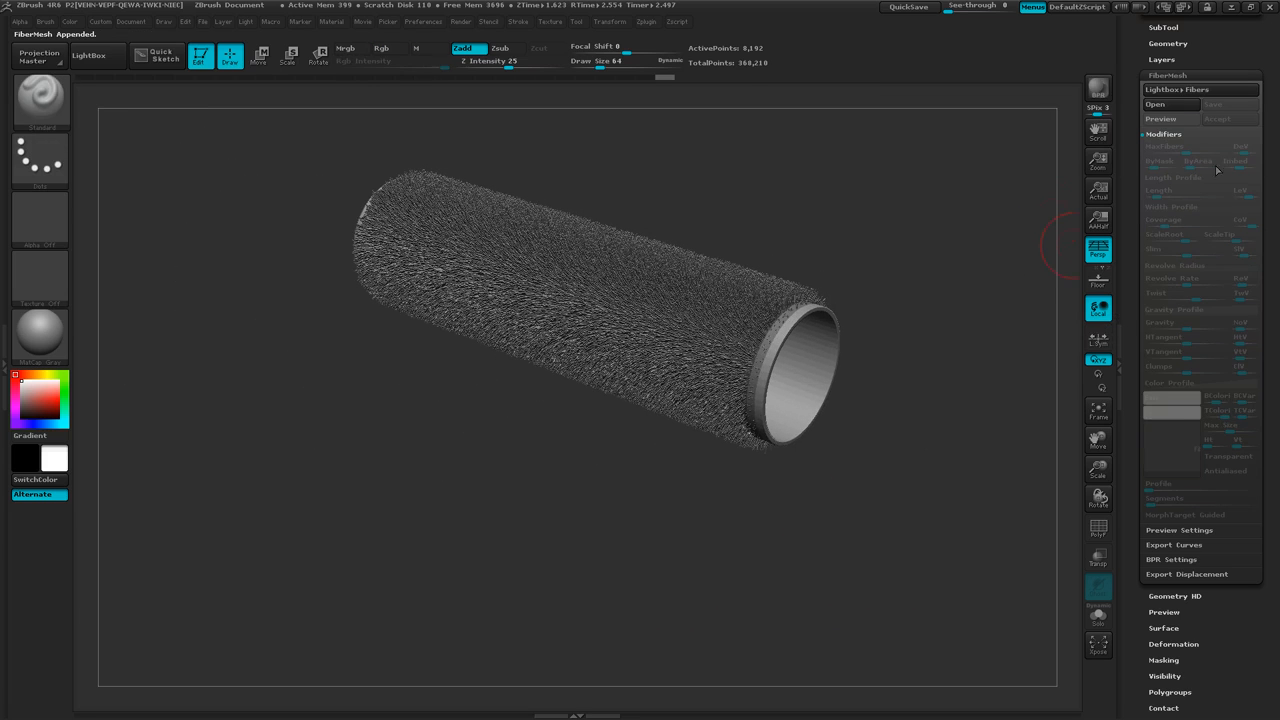
pyautogui.moveTo(1277, 184); pyautogui.dragTo(1267, 219)
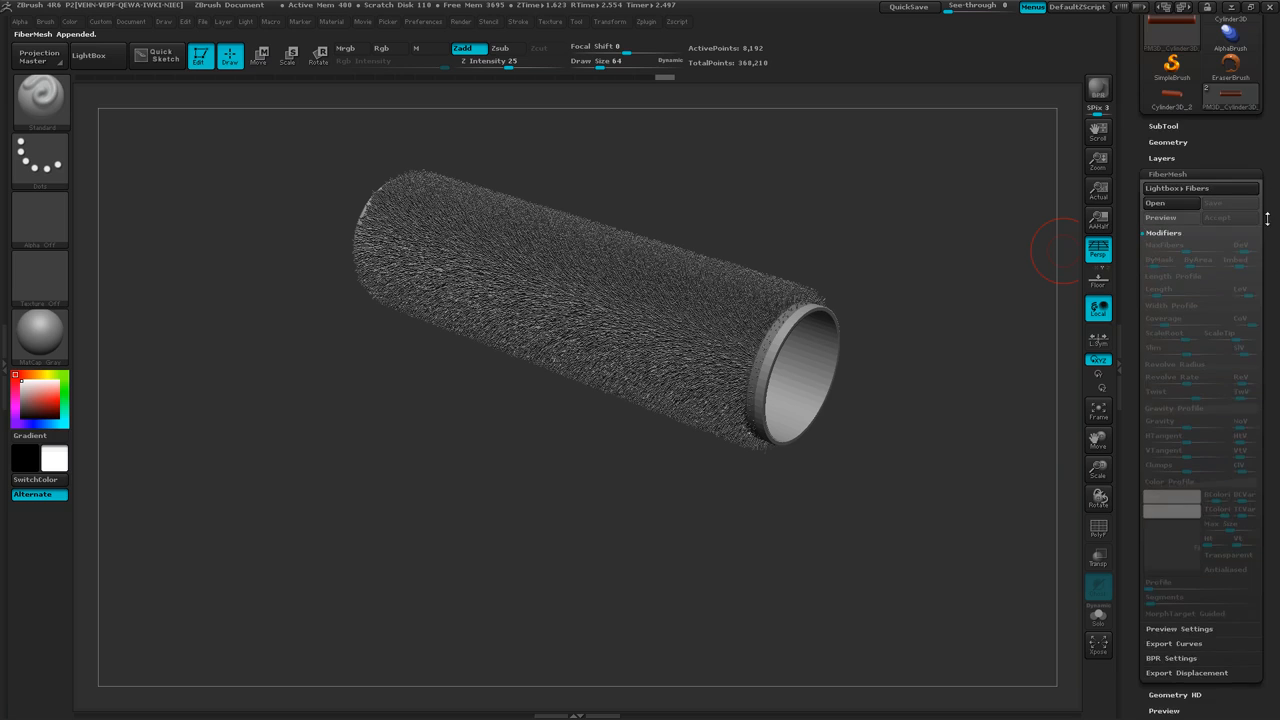
pyautogui.click(1166, 126)
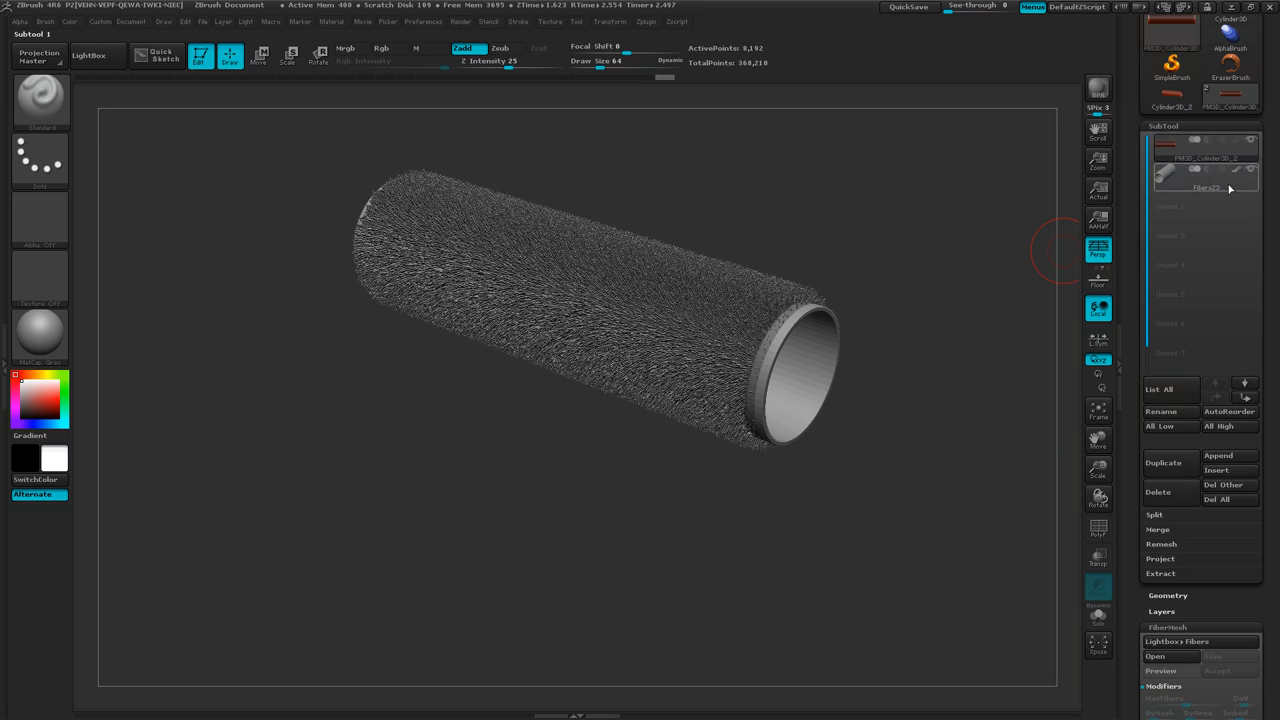
pyautogui.click(1240, 152)
pyautogui.click(1216, 188)
pyautogui.moveTo(882, 186)
pyautogui.keyDown('ctrl'); pyautogui.mouseDown()
pyautogui.moveTo(840, 172)
pyautogui.moveTo(913, 236)
pyautogui.mouseUp(); pyautogui.keyUp('ctrl')
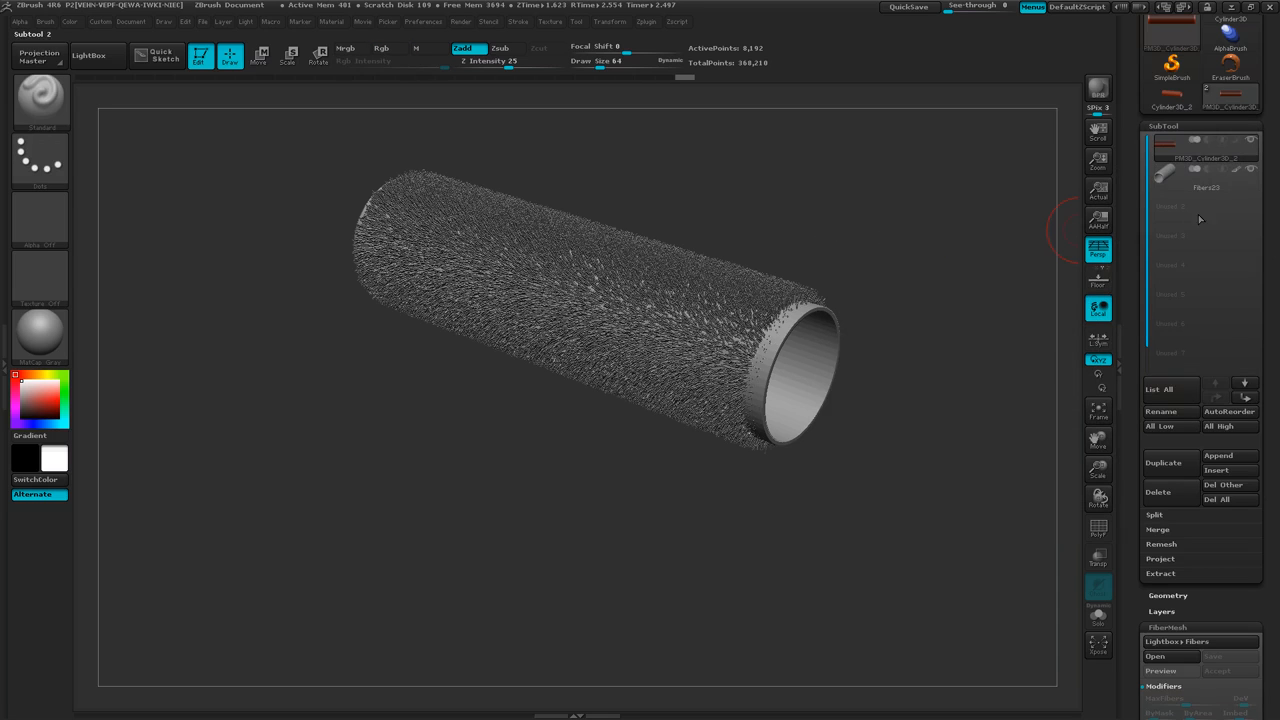
pyautogui.click(1240, 180)
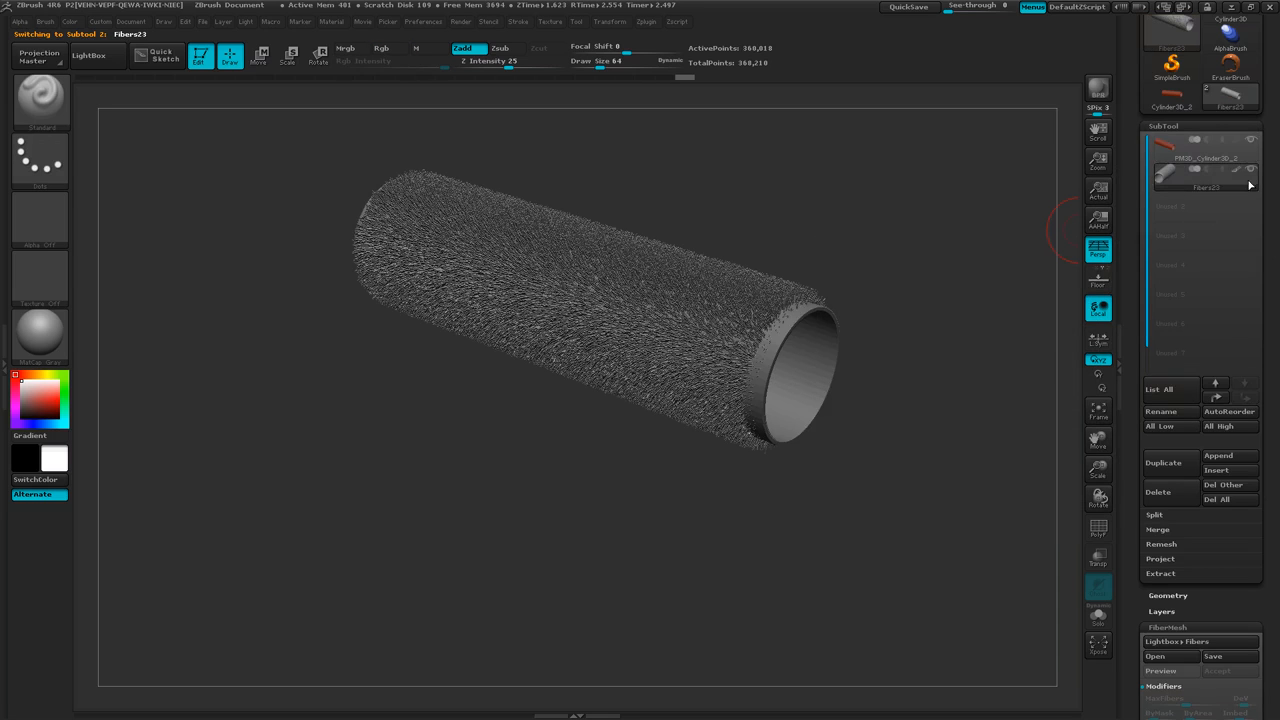
pyautogui.click(1250, 139)
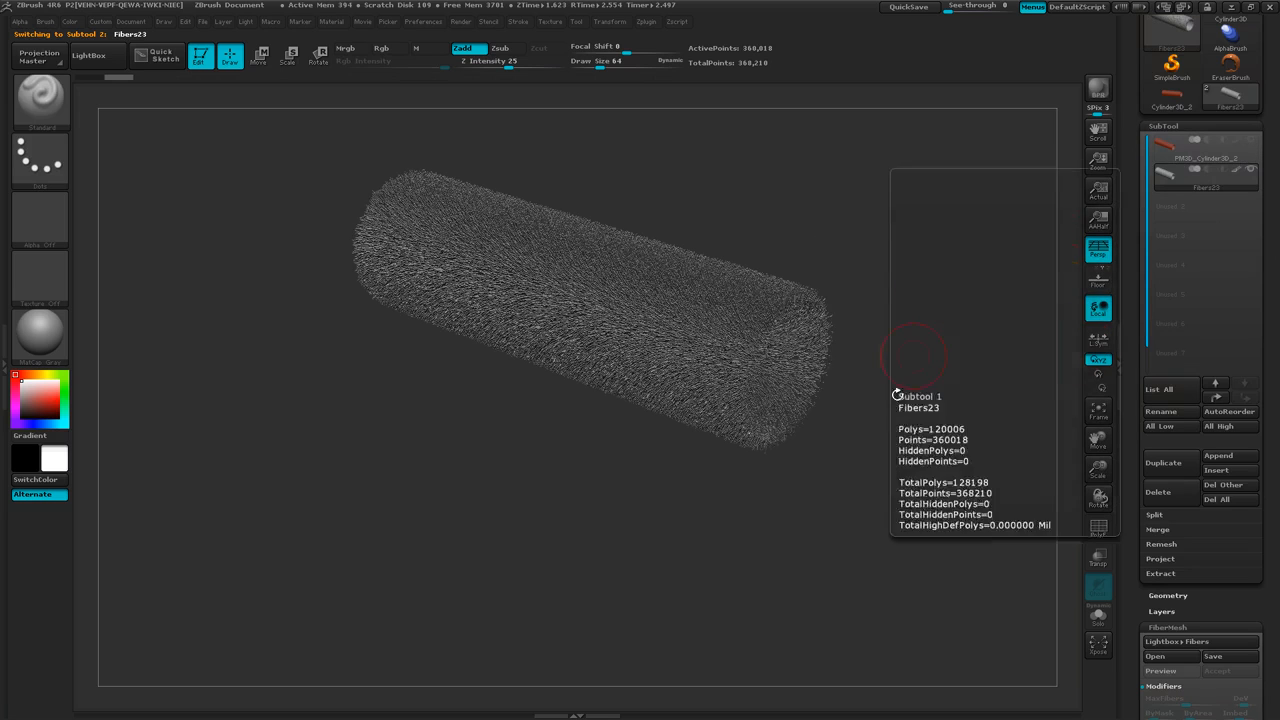
# Make BPR renders of the isolated fibers, first at an angle along the tube and again looking into its open end.
pyautogui.moveTo(853, 466)
pyautogui.keyDown('ctrl'); pyautogui.mouseDown(button='right')
pyautogui.moveTo(931, 477)
pyautogui.moveTo(914, 449)
pyautogui.moveTo(921, 463)
pyautogui.mouseUp(button='right'); pyautogui.keyUp('ctrl')
pyautogui.click(1106, 94)
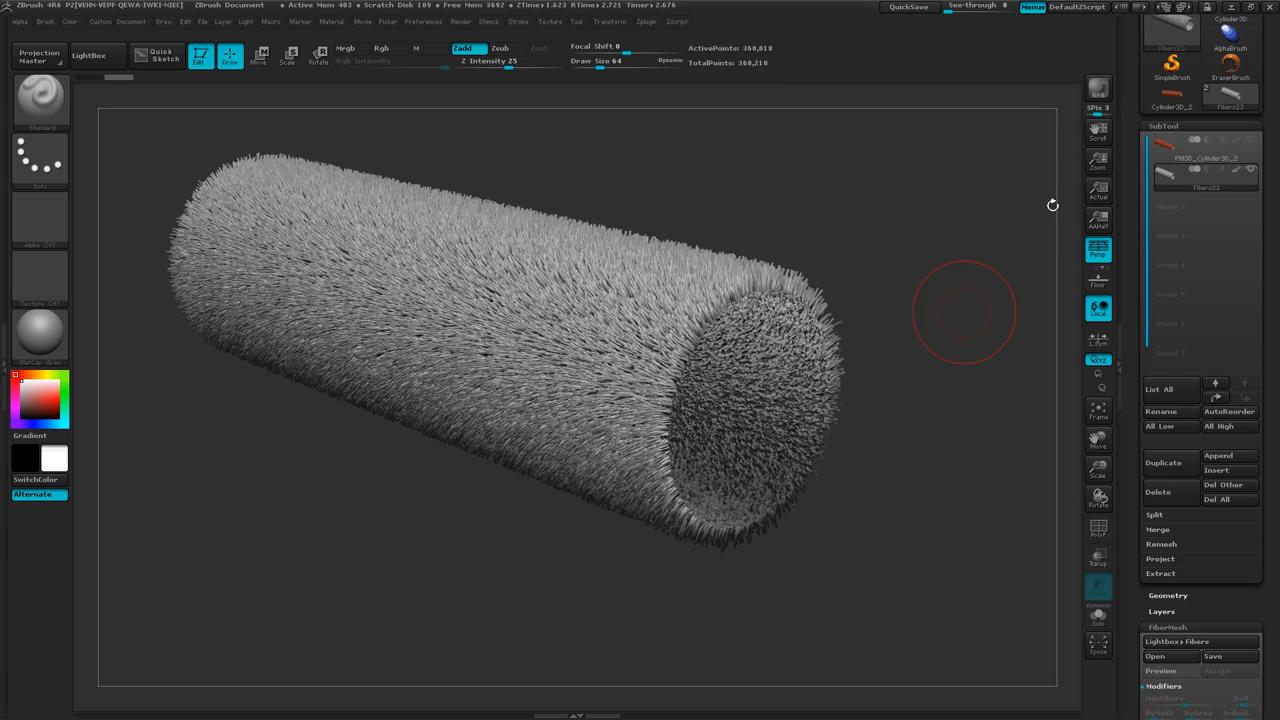
pyautogui.moveTo(1275, 22); pyautogui.dragTo(1275, 14)
pyautogui.moveTo(930, 279)
pyautogui.mouseDown()
pyautogui.moveTo(897, 262)
pyautogui.moveTo(754, 269)
pyautogui.moveTo(789, 254)
pyautogui.moveTo(770, 253)
pyautogui.moveTo(778, 287)
pyautogui.moveTo(888, 288)
pyautogui.moveTo(864, 307)
pyautogui.mouseUp()
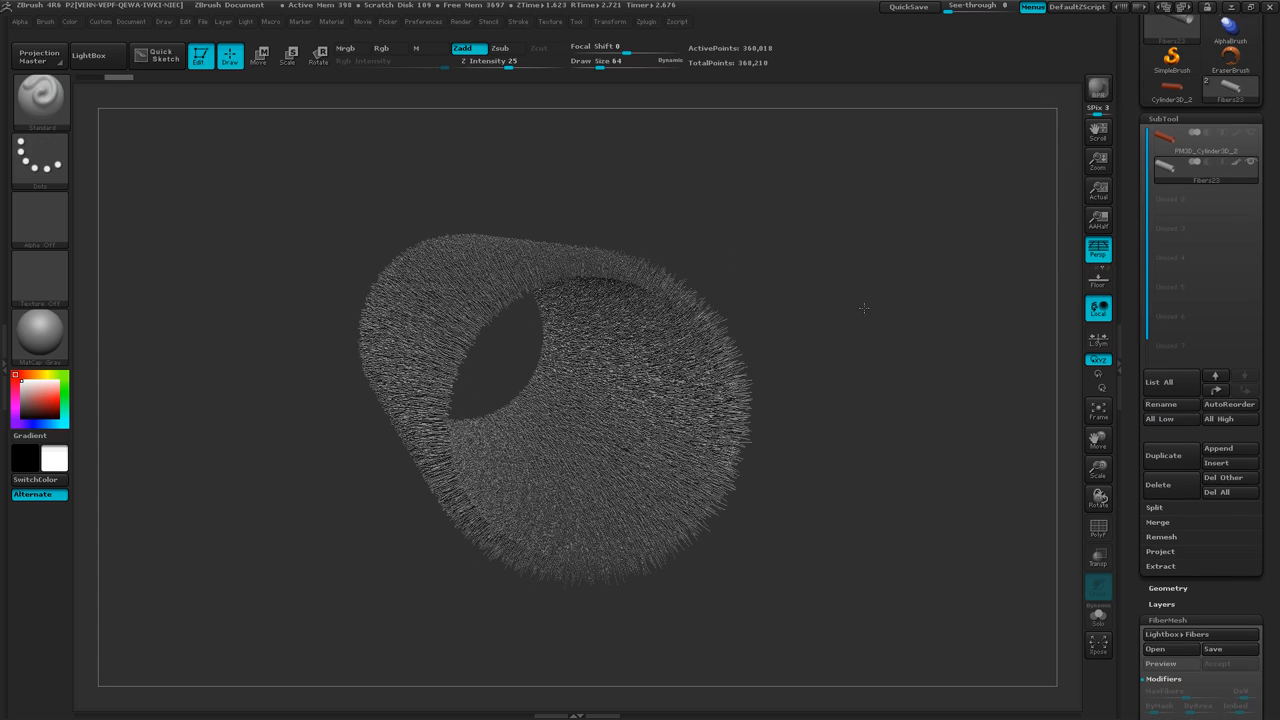
pyautogui.click(1099, 89)
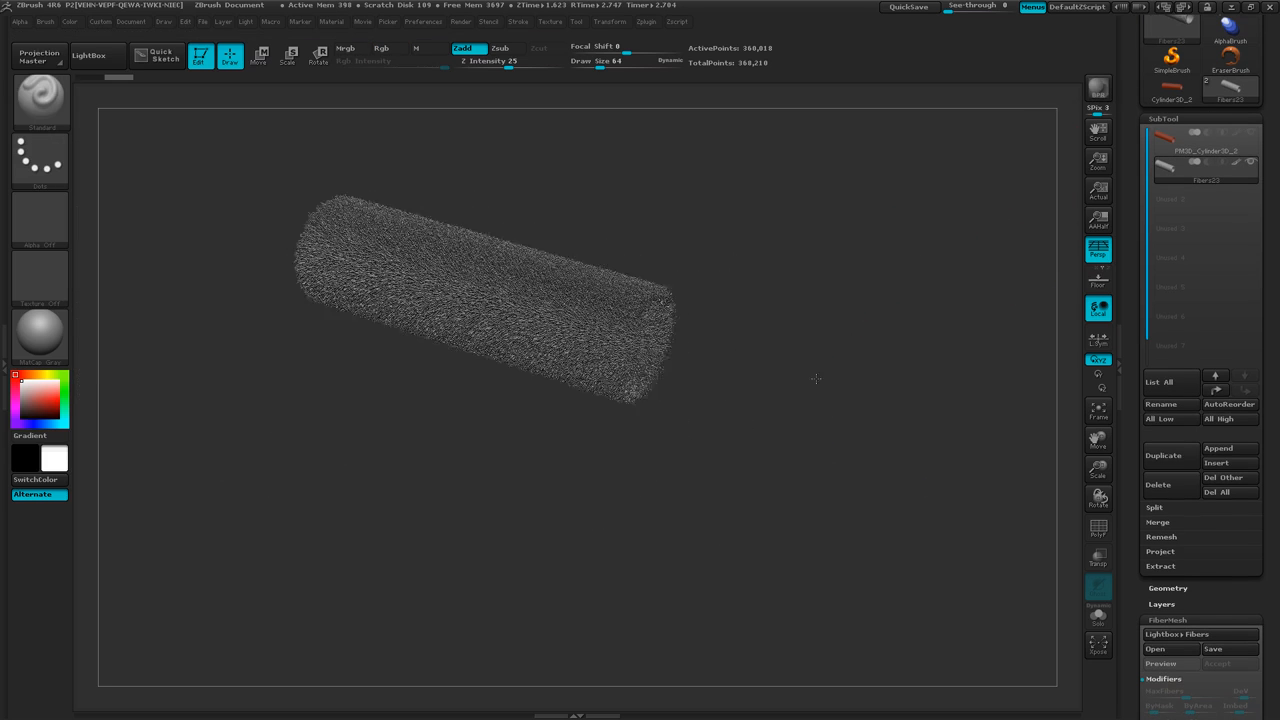
# Turn off perspective and inspect the fibers from the side and at an angle.
pyautogui.moveTo(816, 378); pyautogui.dragTo(817, 373)
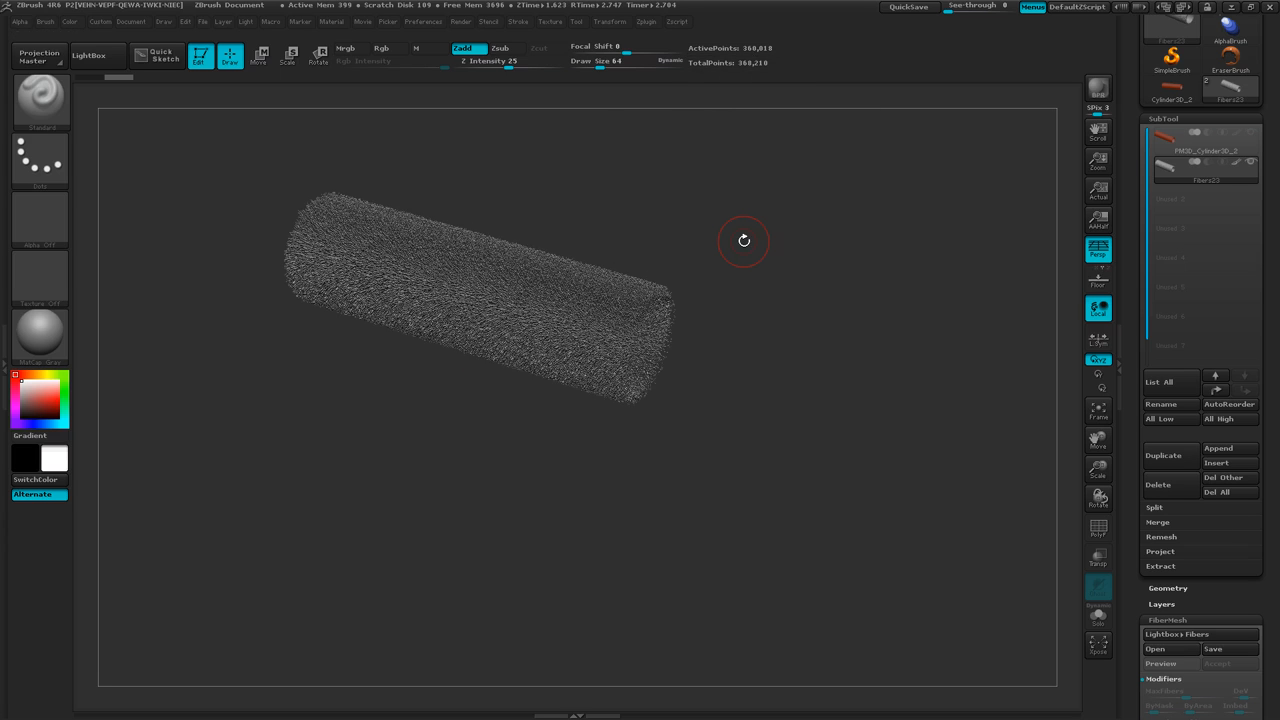
pyautogui.moveTo(763, 427); pyautogui.dragTo(774, 400)
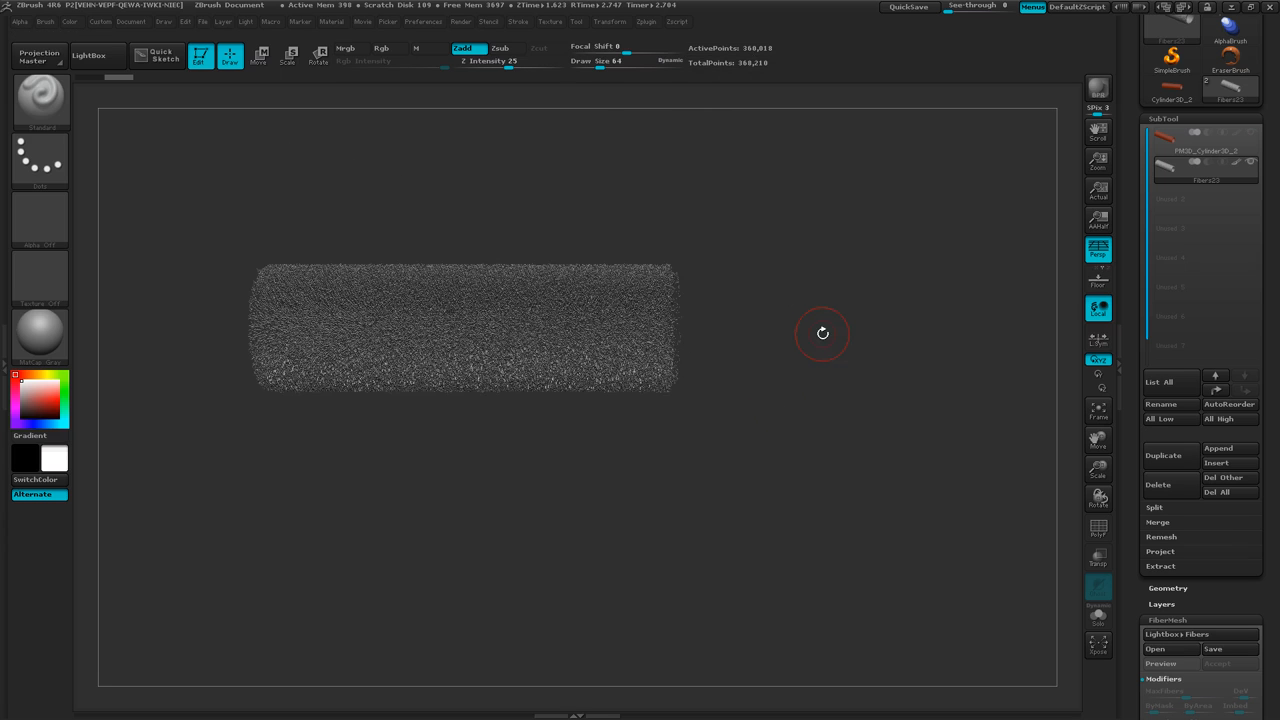
pyautogui.press('p')
pyautogui.moveTo(791, 384)
pyautogui.keyDown('ctrl'); pyautogui.mouseDown(button='right')
pyautogui.moveTo(798, 540)
pyautogui.moveTo(803, 508)
pyautogui.moveTo(746, 483)
pyautogui.moveTo(812, 483)
pyautogui.moveTo(921, 558)
pyautogui.mouseUp(button='right'); pyautogui.keyUp('ctrl')
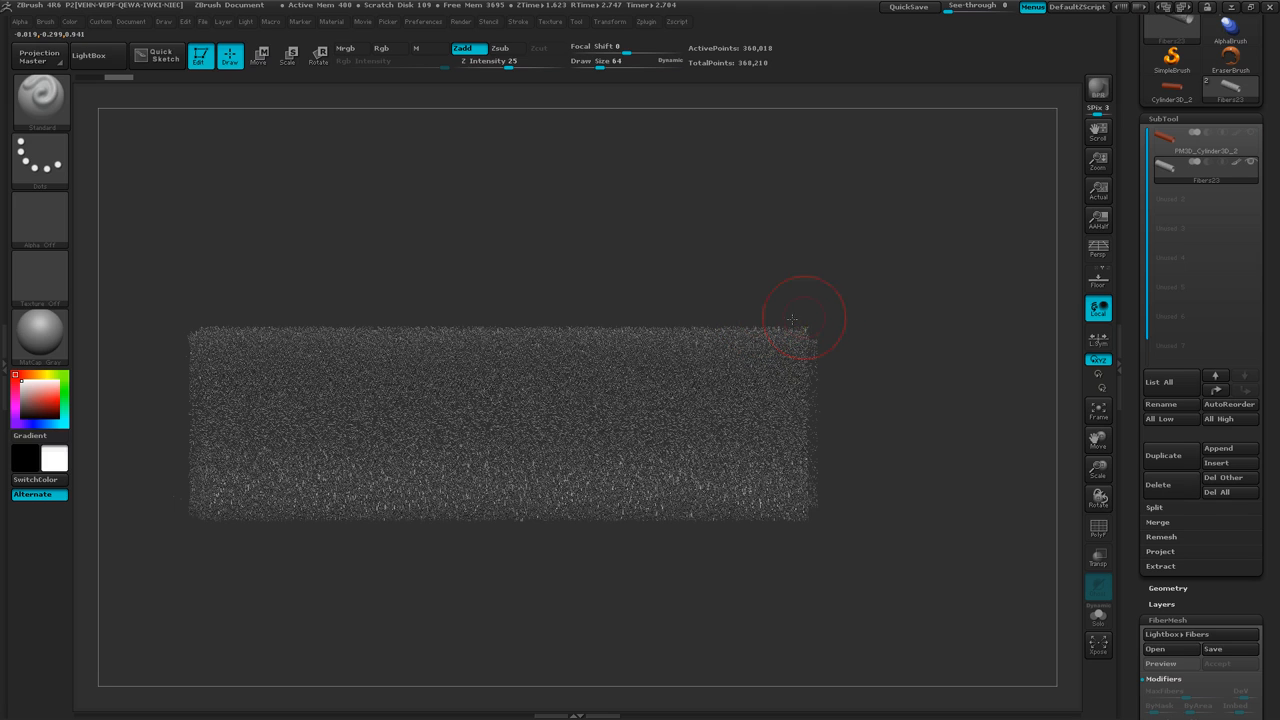
pyautogui.moveTo(897, 381); pyautogui.dragTo(868, 465)
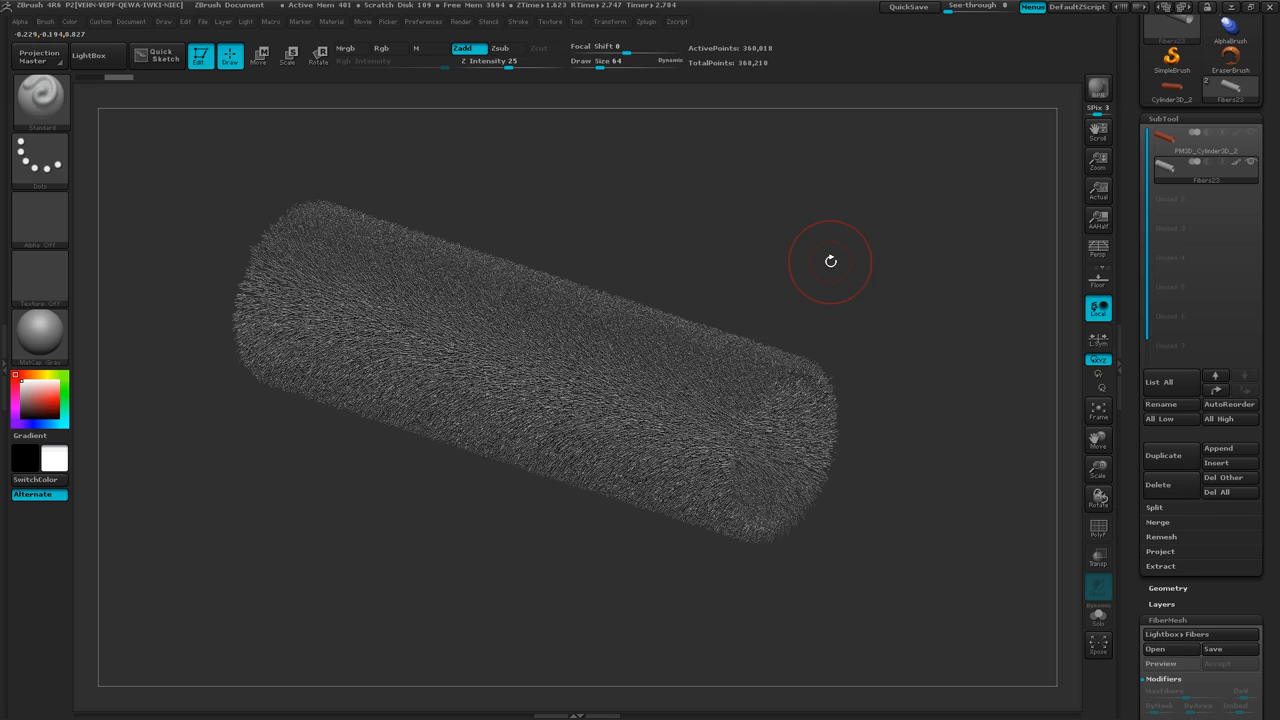
pyautogui.hotkey('alt', 'Tab')
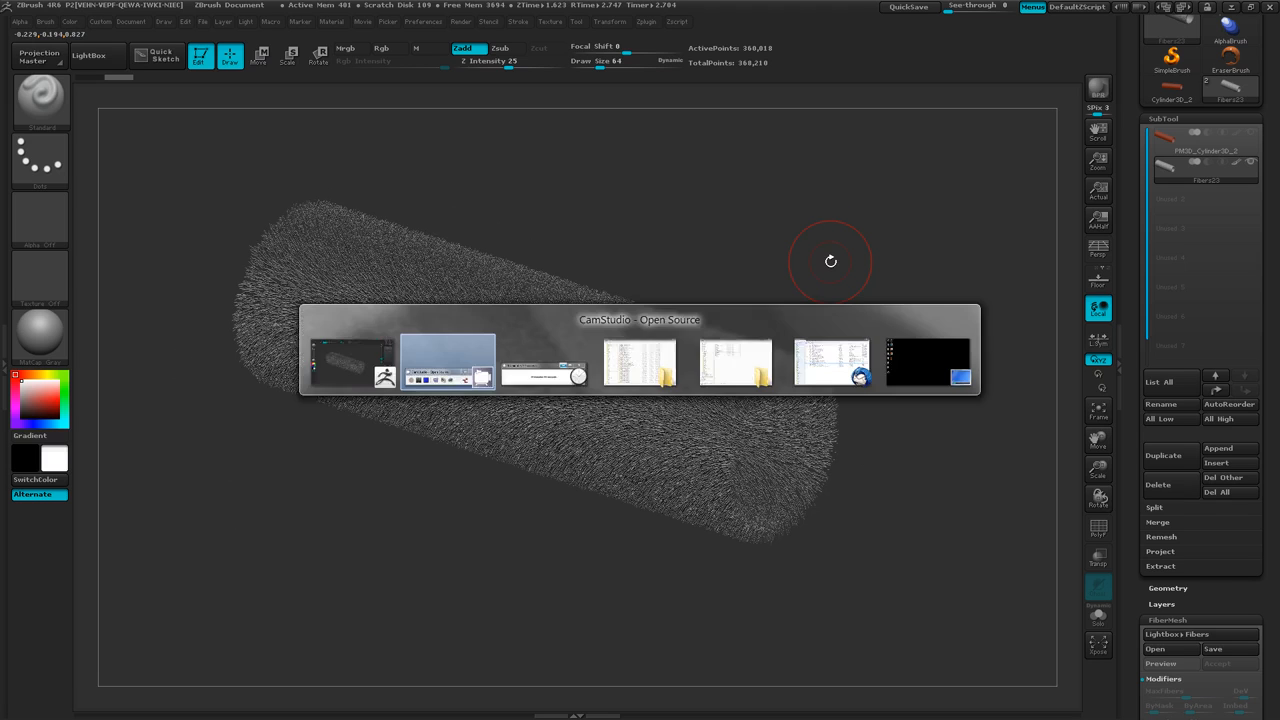